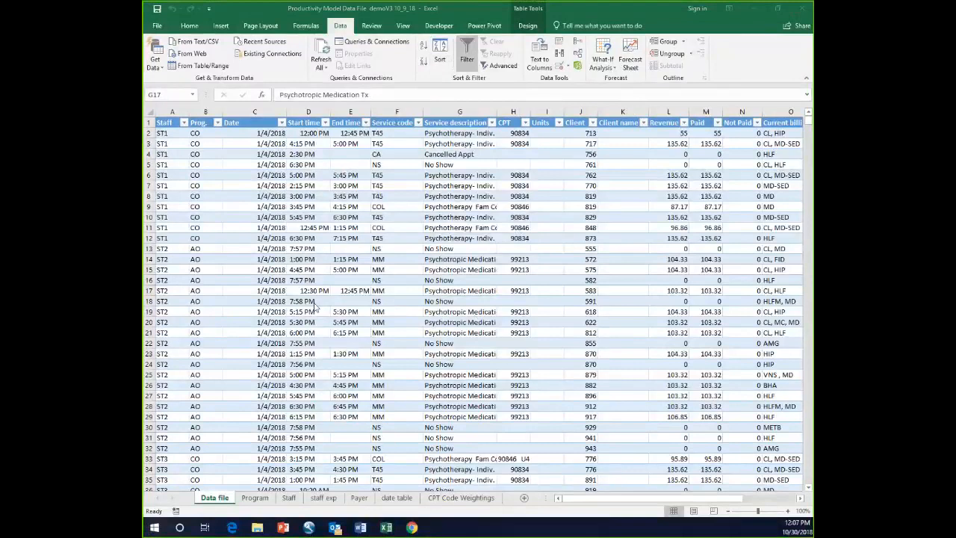
# Examine the Staff, Prog. and Client entries in the first rows of the Data file table
pyautogui.click(173, 173)
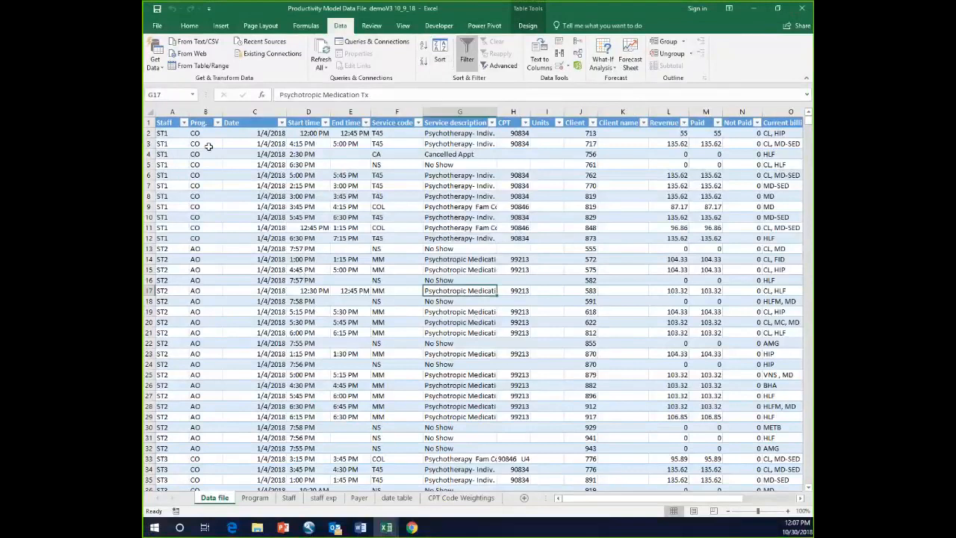
pyautogui.click(179, 147)
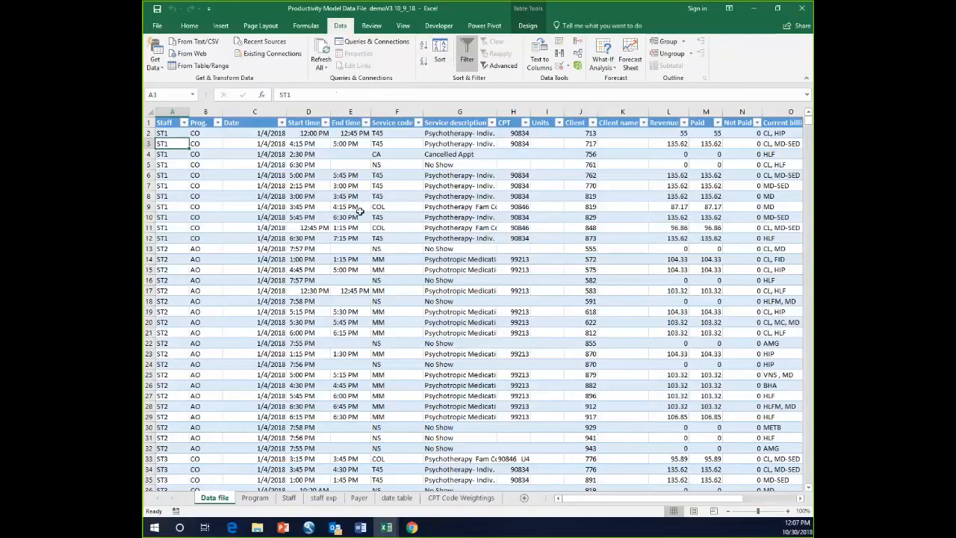
pyautogui.click(590, 145)
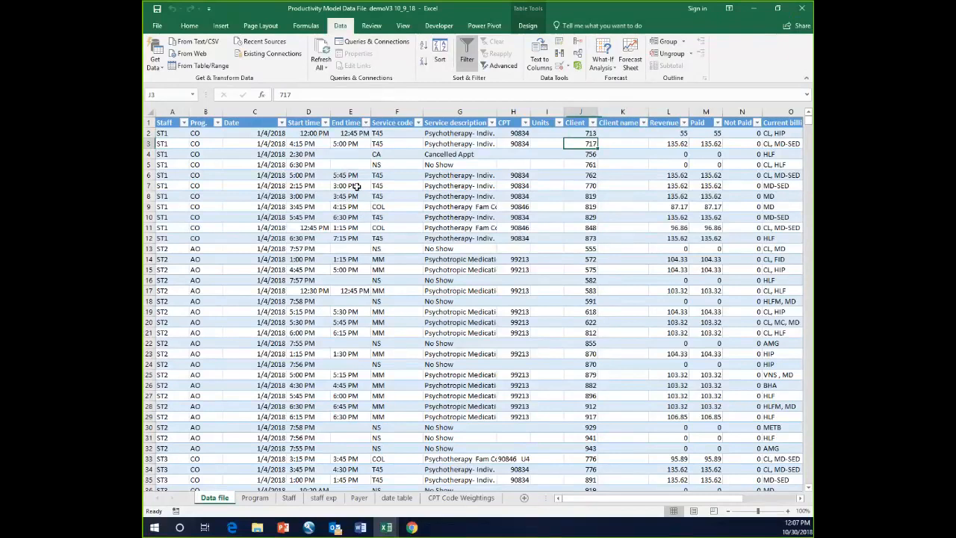
pyautogui.click(169, 133)
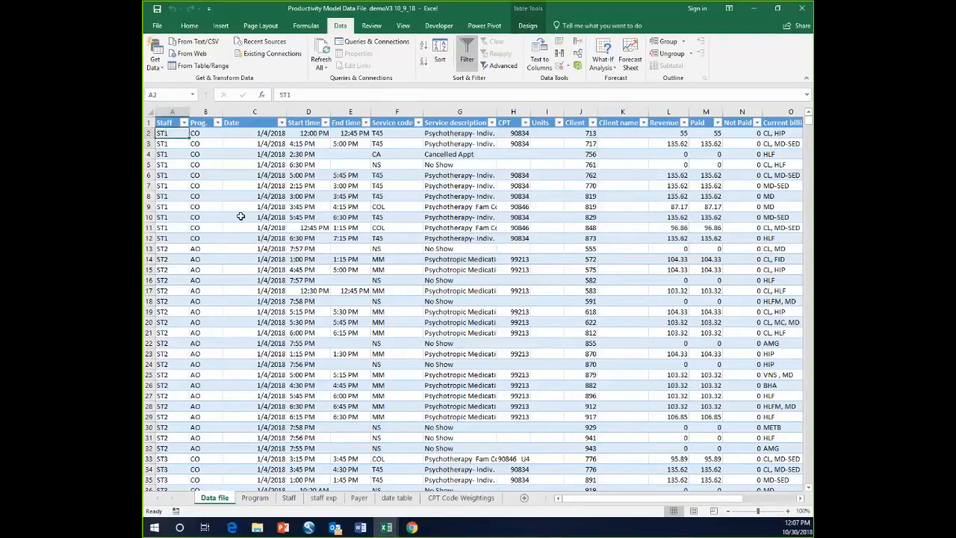
pyautogui.click(203, 135)
pyautogui.click(169, 132)
# Review the available filter values for the Staff, Prog. and Date columns, keeping all values selected
pyautogui.click(183, 123)
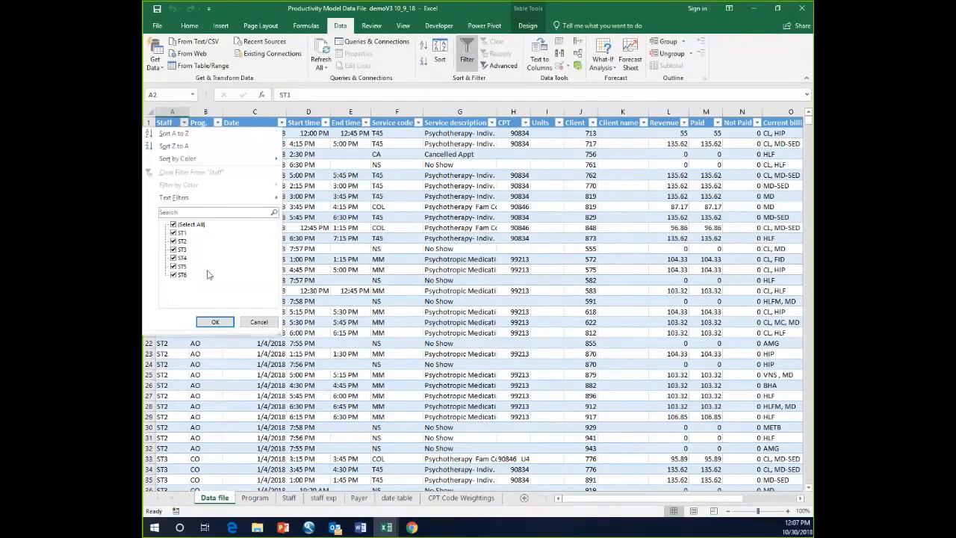
pyautogui.click(217, 322)
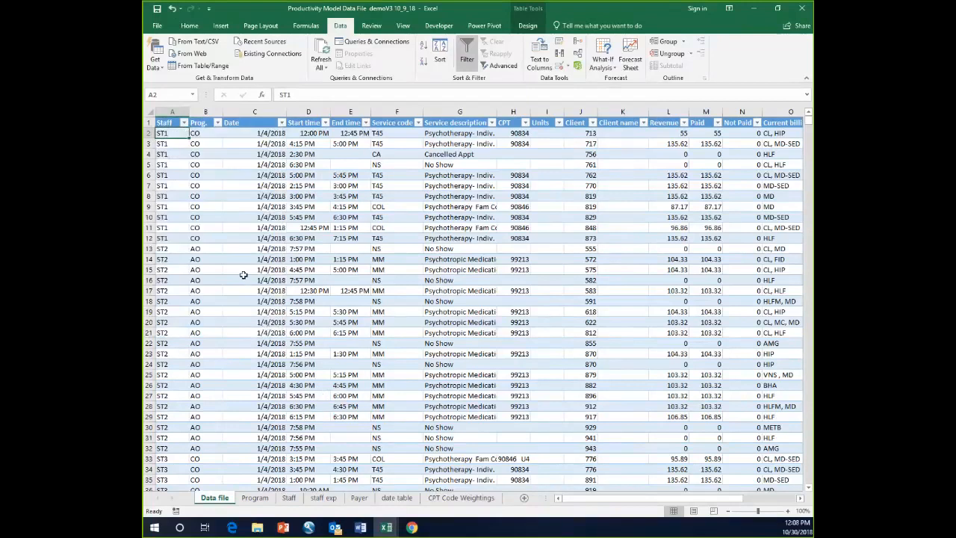
pyautogui.click(218, 124)
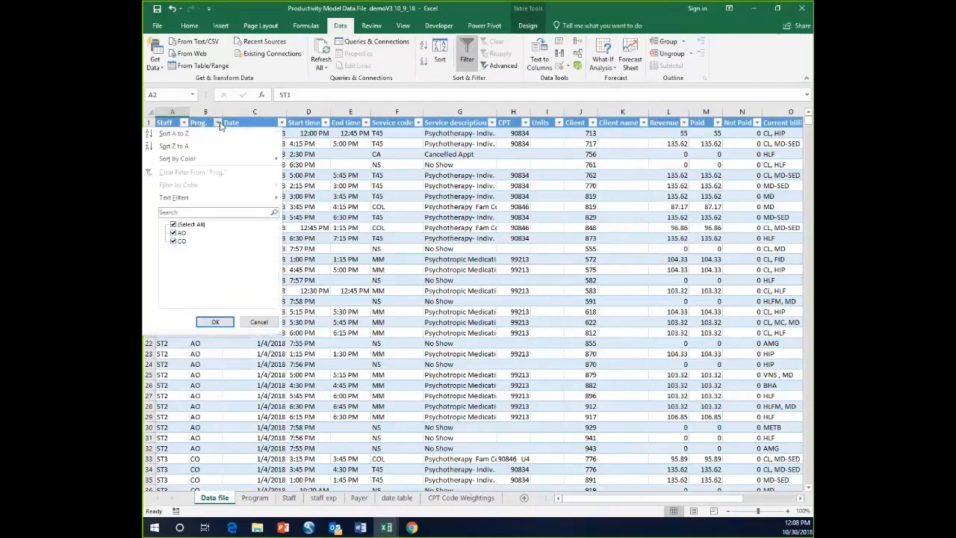
pyautogui.click(219, 323)
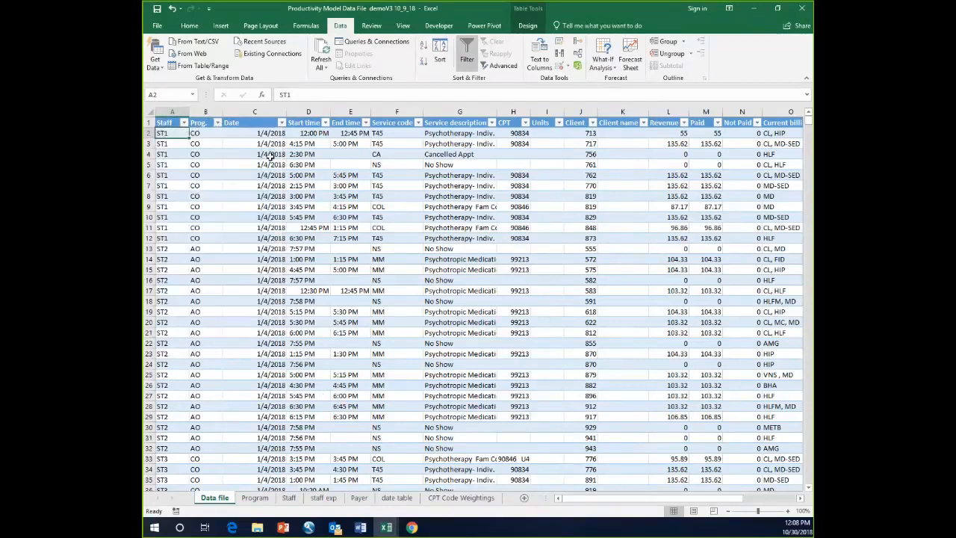
pyautogui.click(281, 122)
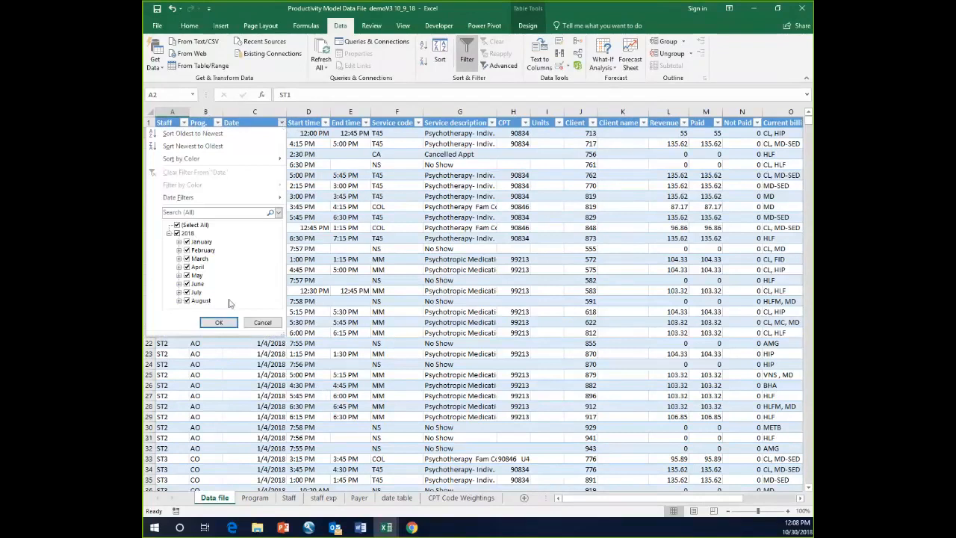
pyautogui.click(218, 322)
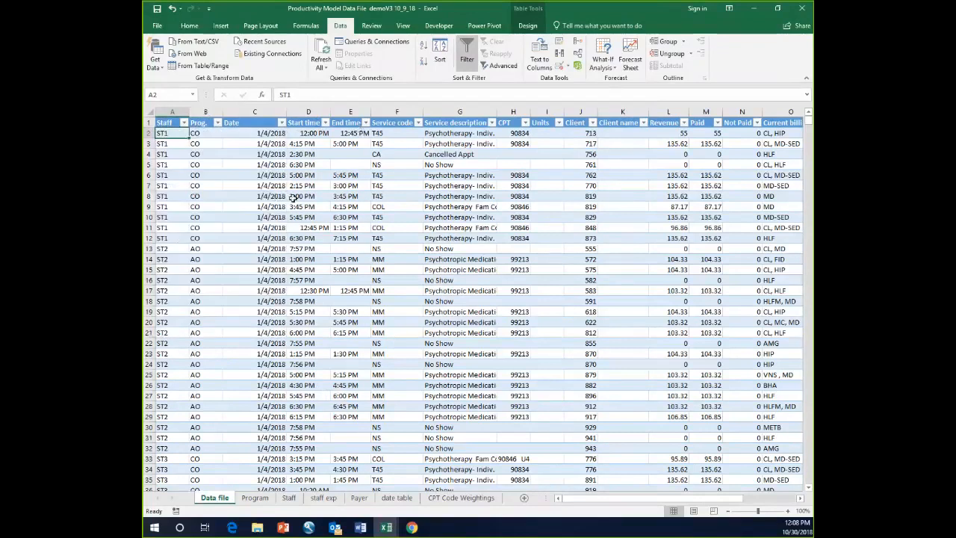
# Examine the data columns from Service code, CPT and Units through Client, Revenue and Paid to the open1–open3 columns
pyautogui.click(401, 163)
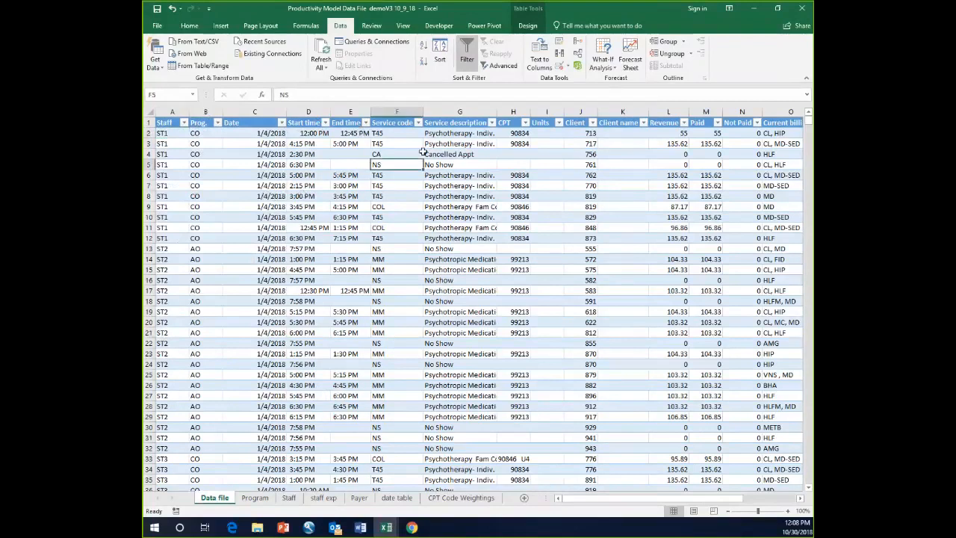
pyautogui.click(465, 153)
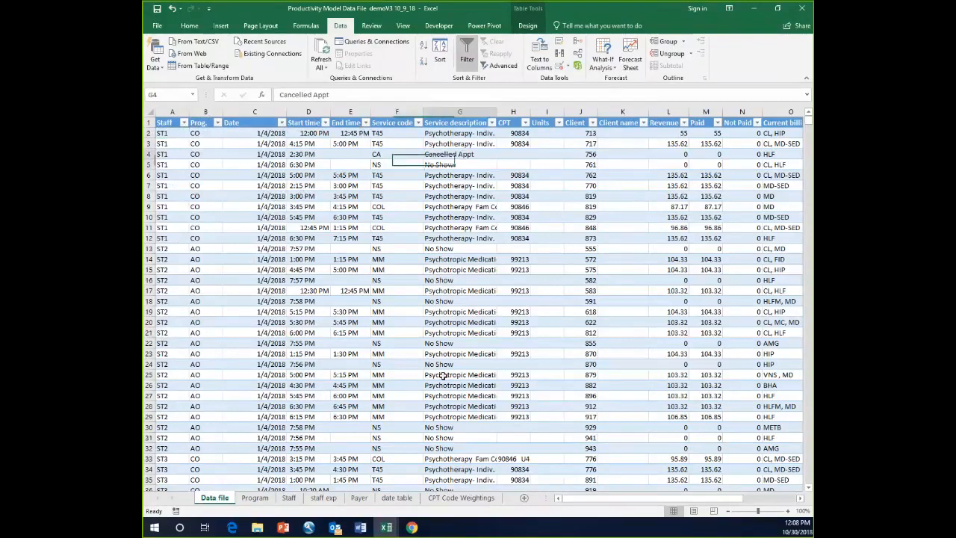
pyautogui.click(515, 144)
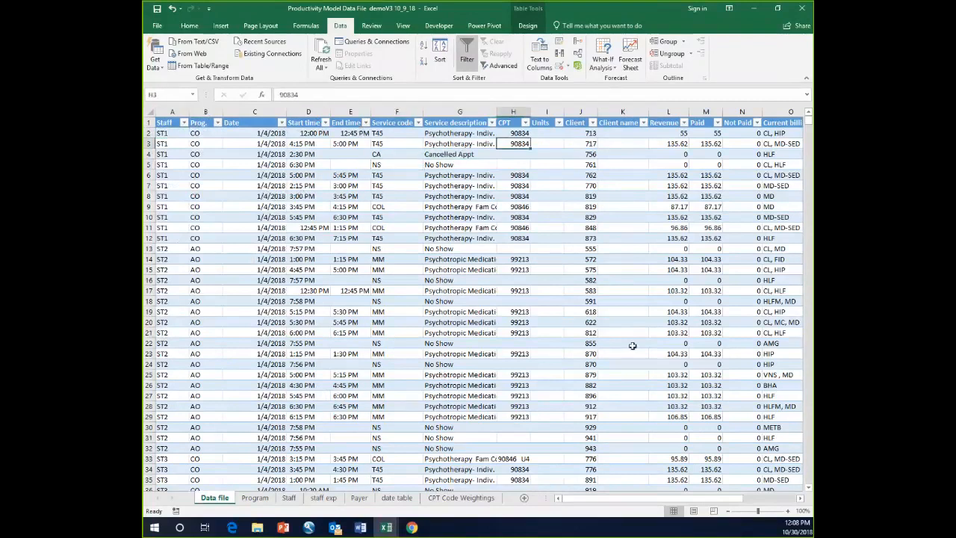
pyautogui.click(551, 134)
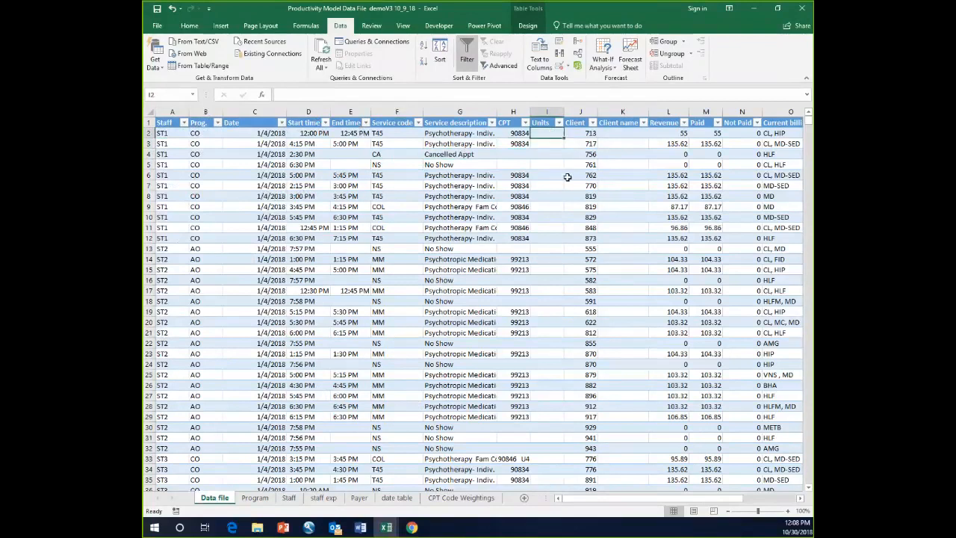
pyautogui.click(591, 135)
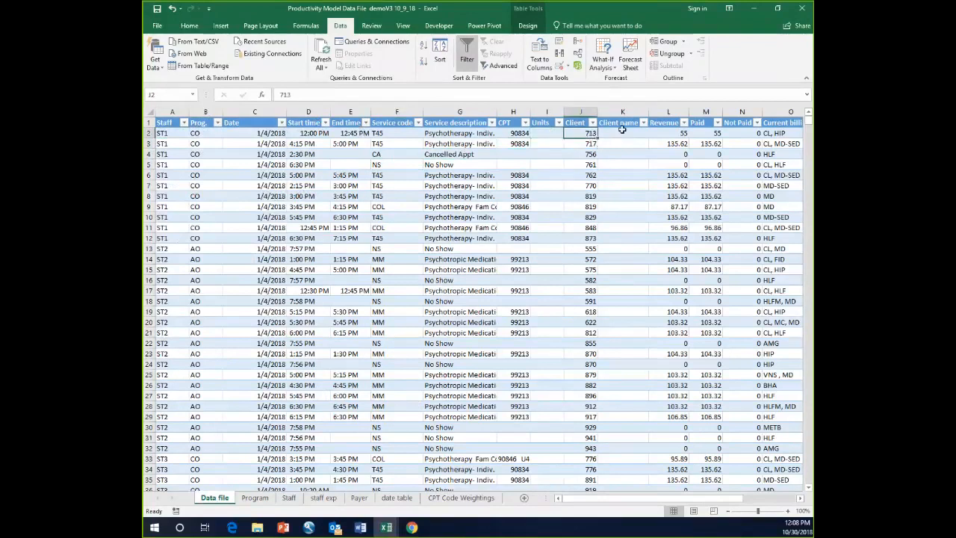
pyautogui.click(625, 132)
pyautogui.click(676, 133)
pyautogui.click(713, 133)
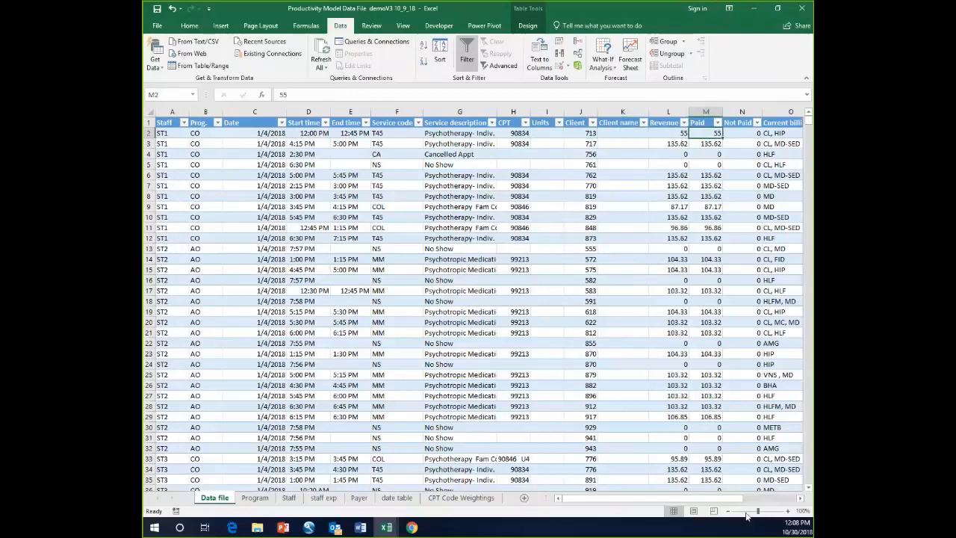
pyautogui.moveTo(633, 499); pyautogui.dragTo(669, 501)
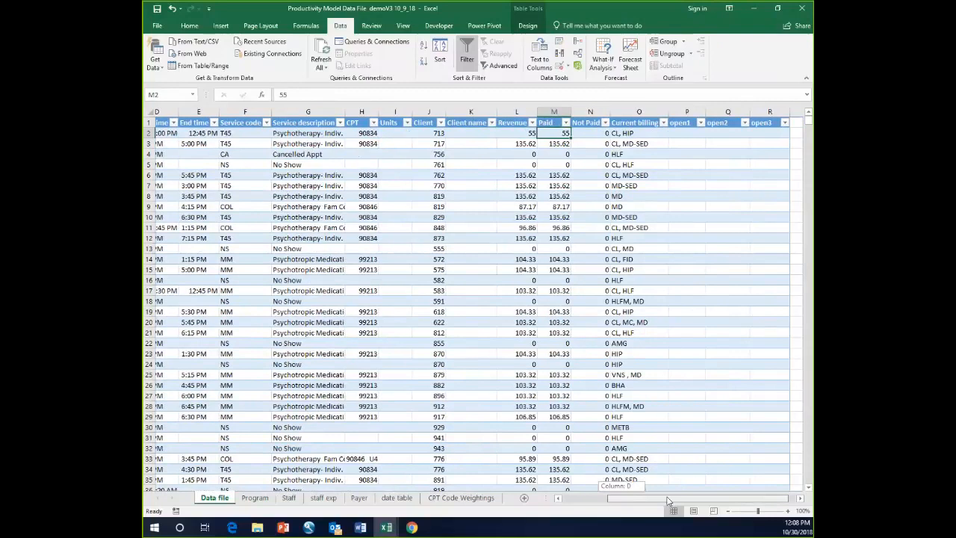
pyautogui.moveTo(669, 501); pyautogui.dragTo(624, 499)
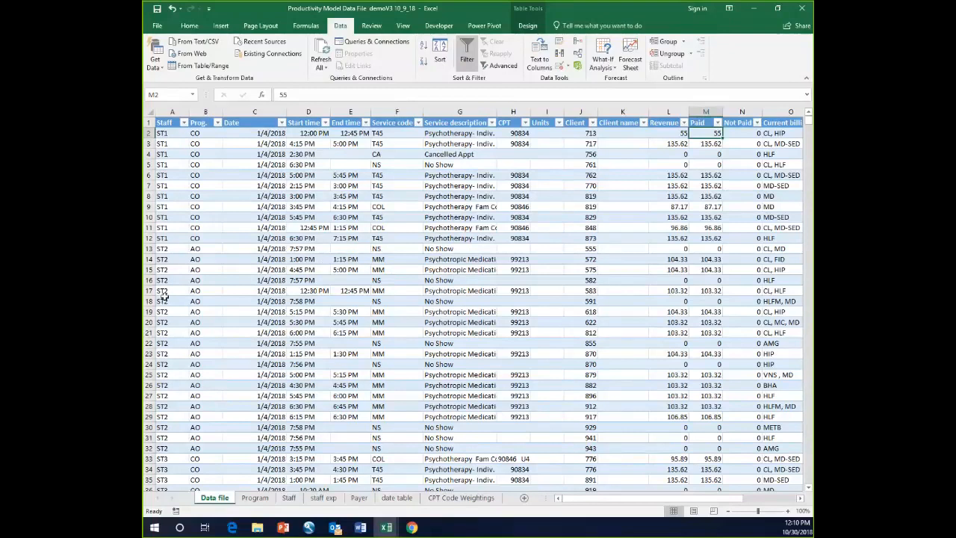
# Compare the Start time and End time entries of completed sessions with those of the cancelled appointment in row 4
pyautogui.click(349, 153)
pyautogui.click(348, 123)
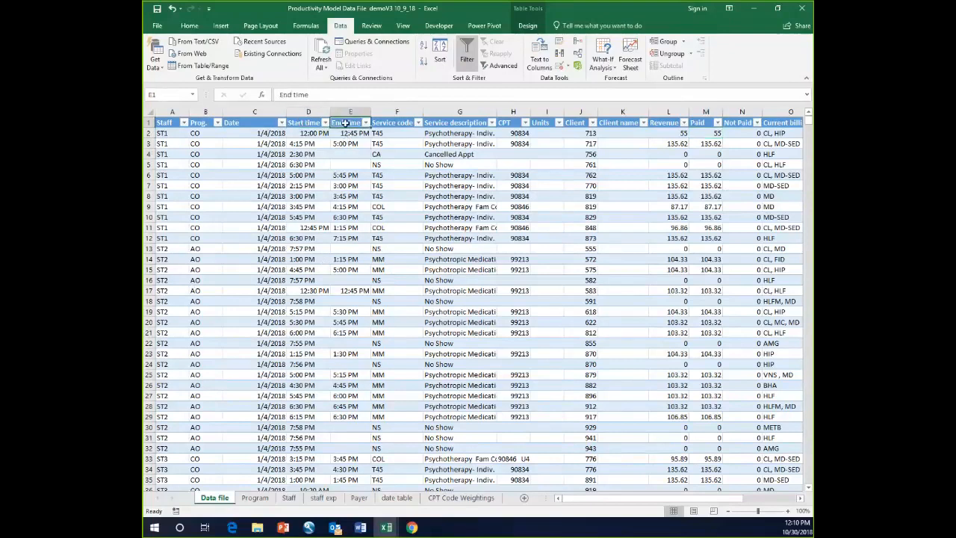
pyautogui.click(342, 156)
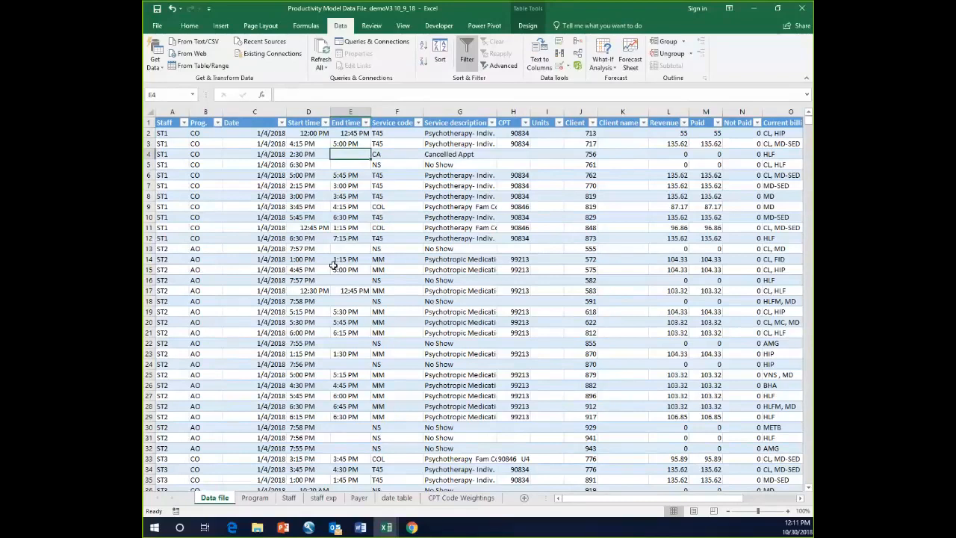
pyautogui.click(344, 143)
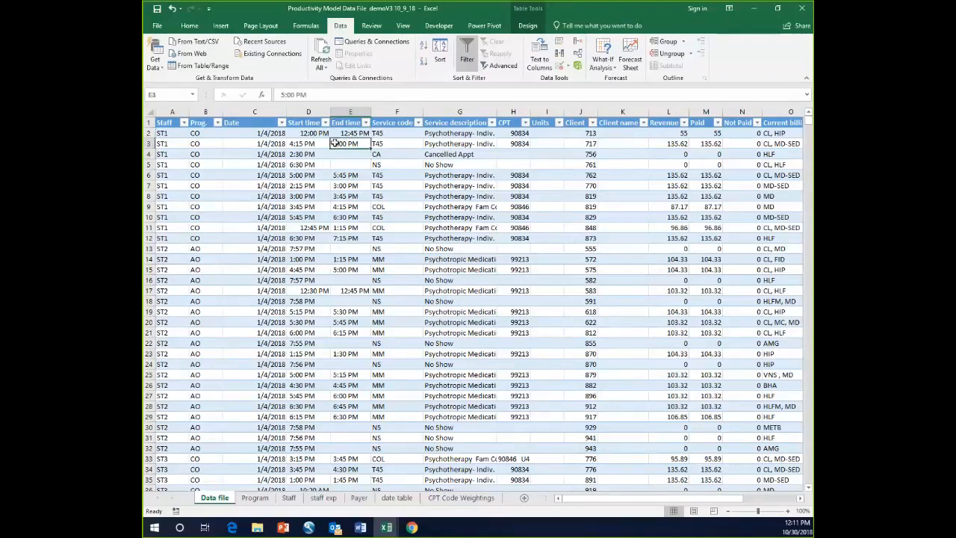
pyautogui.click(296, 143)
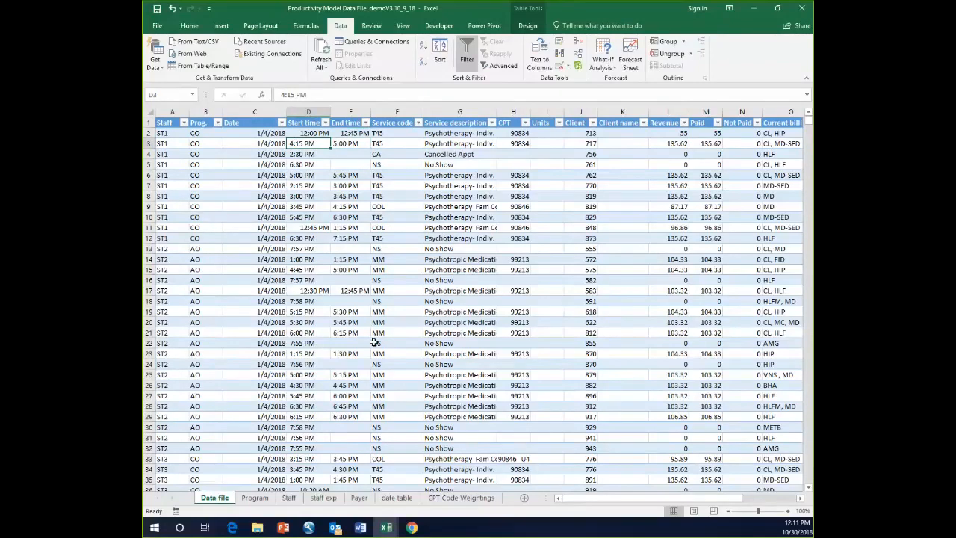
pyautogui.click(348, 154)
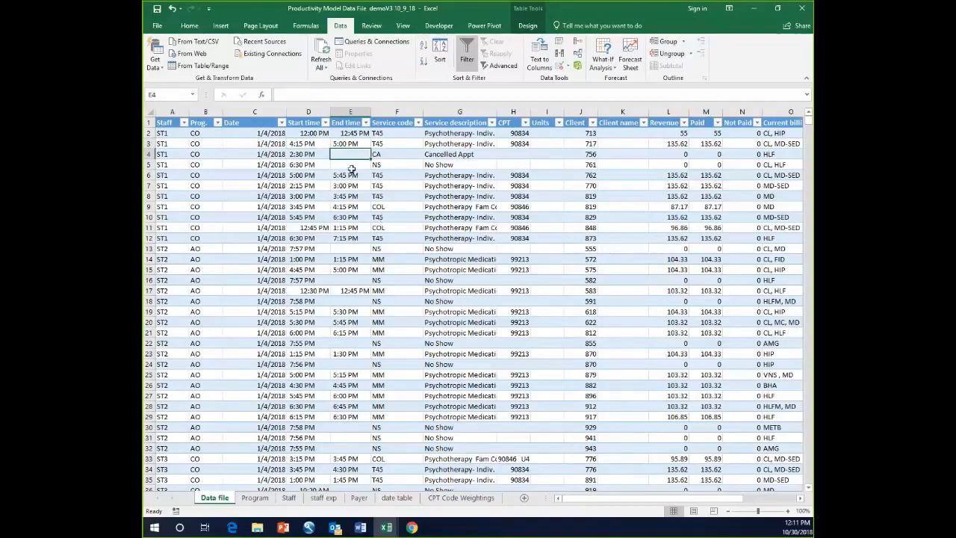
# Filter the End time column to show only blank entries
pyautogui.click(365, 122)
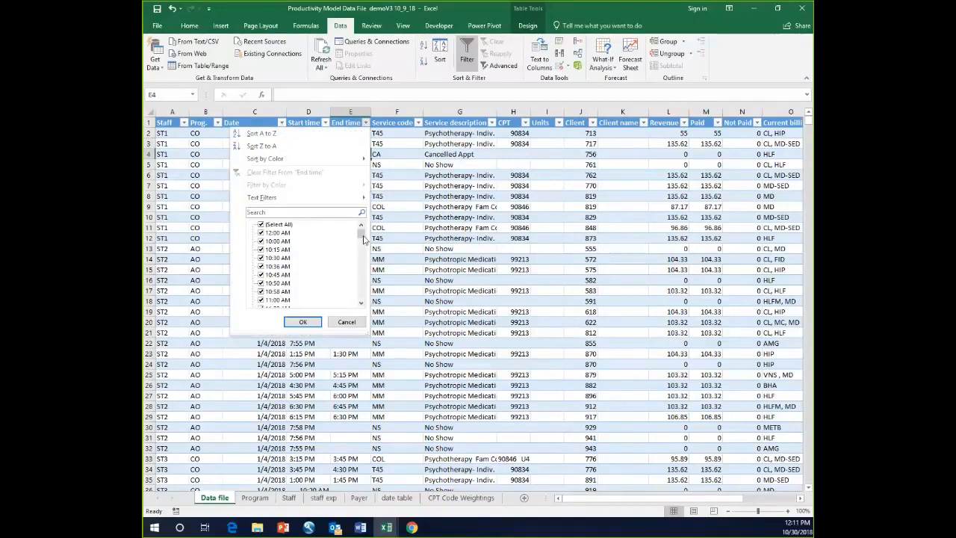
pyautogui.moveTo(361, 234); pyautogui.dragTo(361, 298)
pyautogui.click(262, 226)
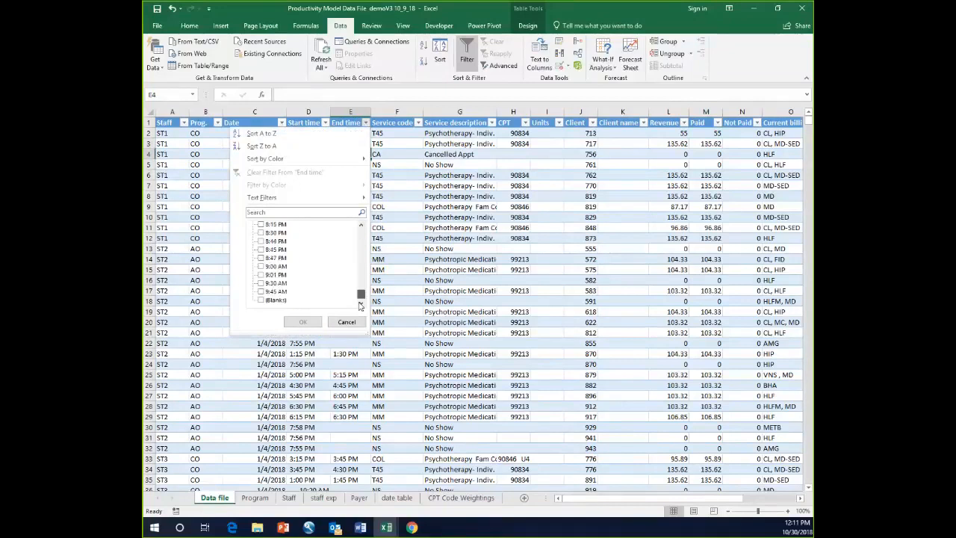
pyautogui.click(261, 299)
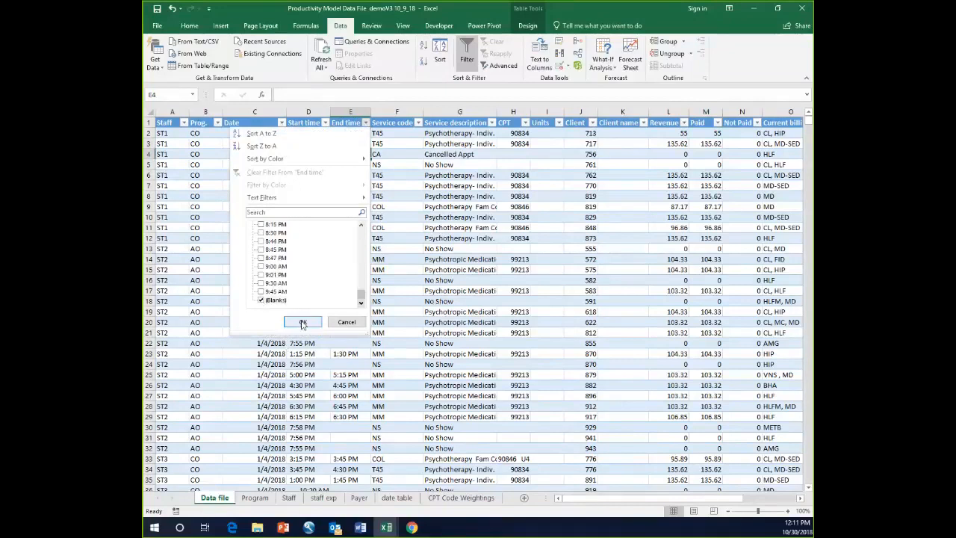
pyautogui.click(303, 324)
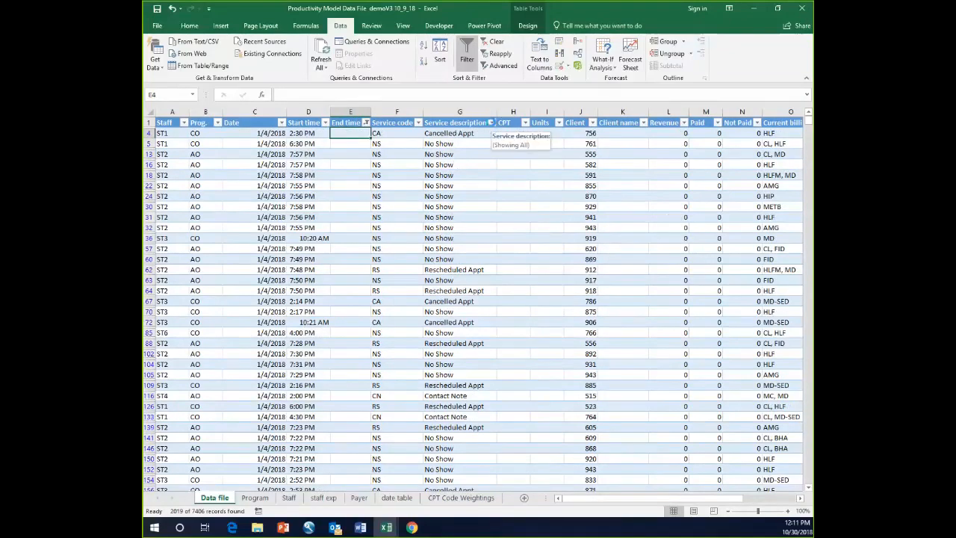
# Review the service descriptions listed for rows with a blank end time, and clear the table's filter
pyautogui.click(491, 123)
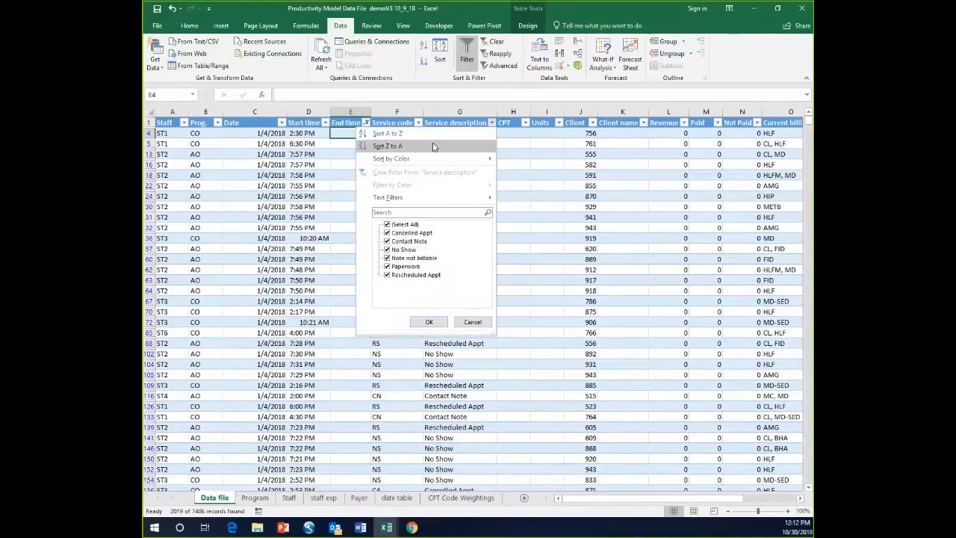
pyautogui.click(473, 322)
pyautogui.click(493, 43)
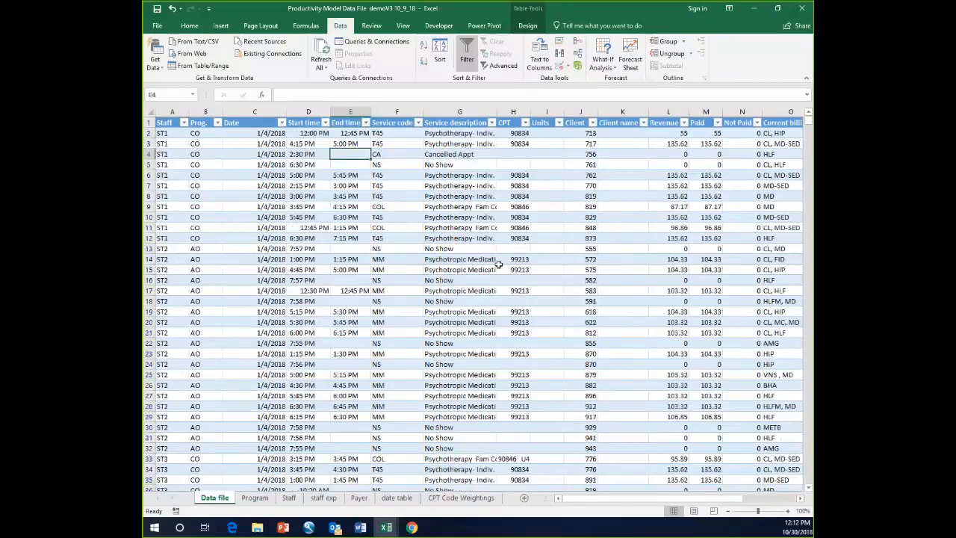
# Examine the End time, Service description and CPT cells of the cancelled appointment in row 4
pyautogui.click(513, 153)
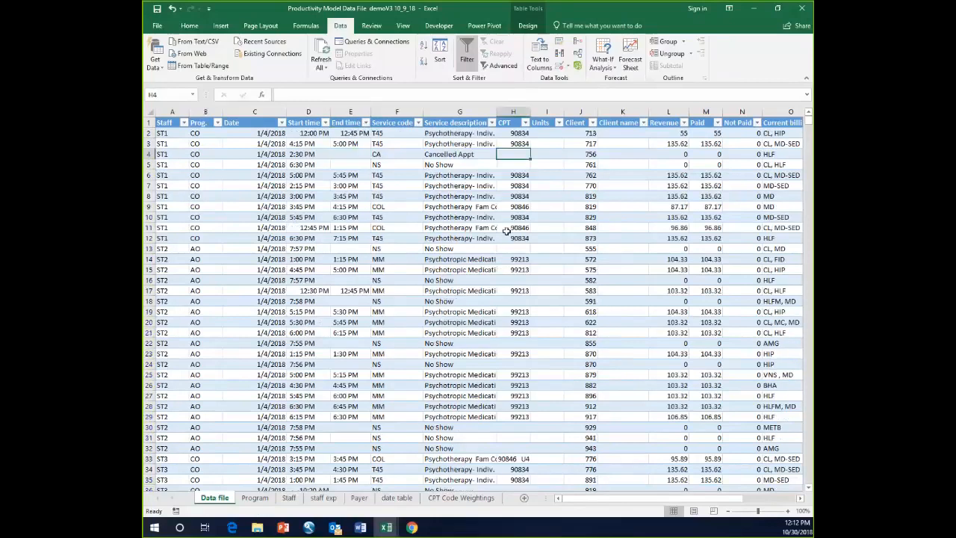
pyautogui.click(349, 153)
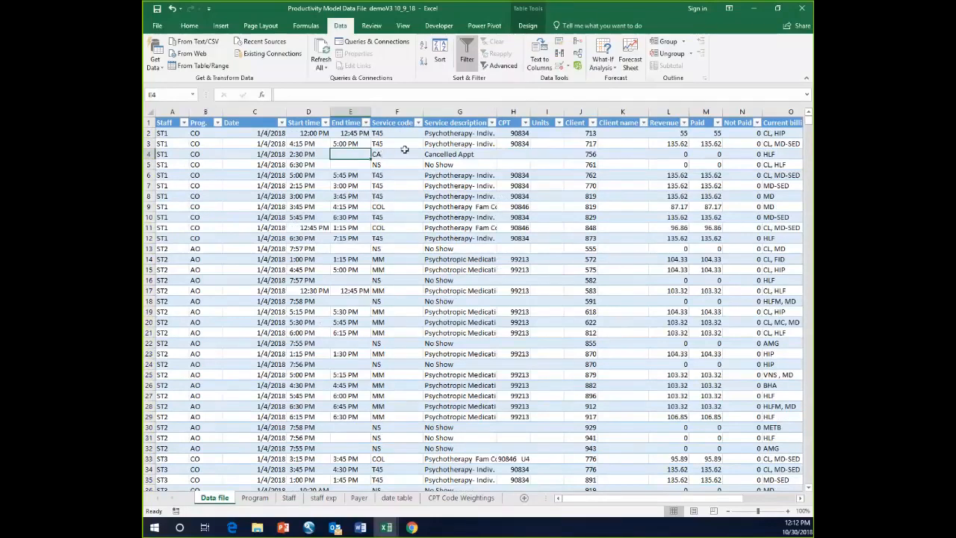
pyautogui.click(454, 157)
pyautogui.click(349, 154)
pyautogui.click(456, 154)
pyautogui.click(518, 157)
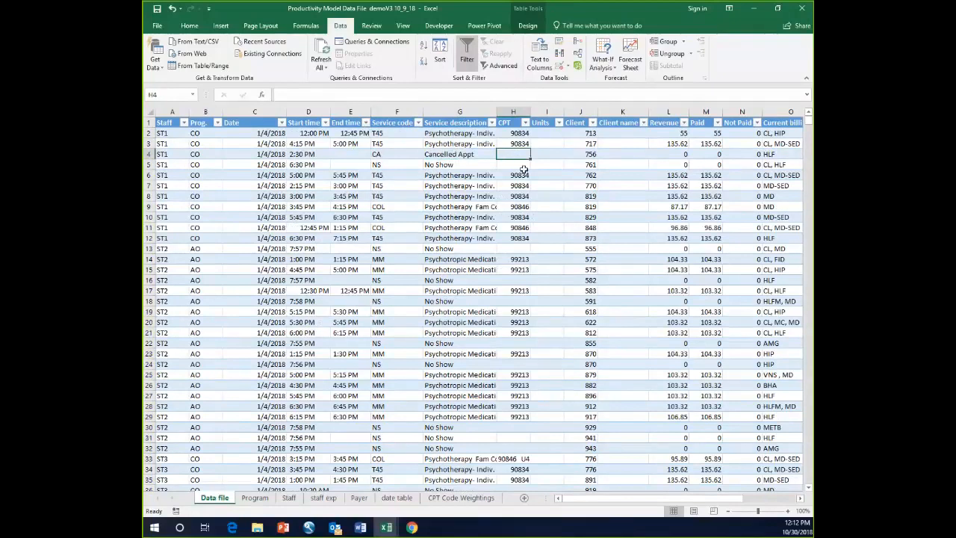
pyautogui.click(340, 154)
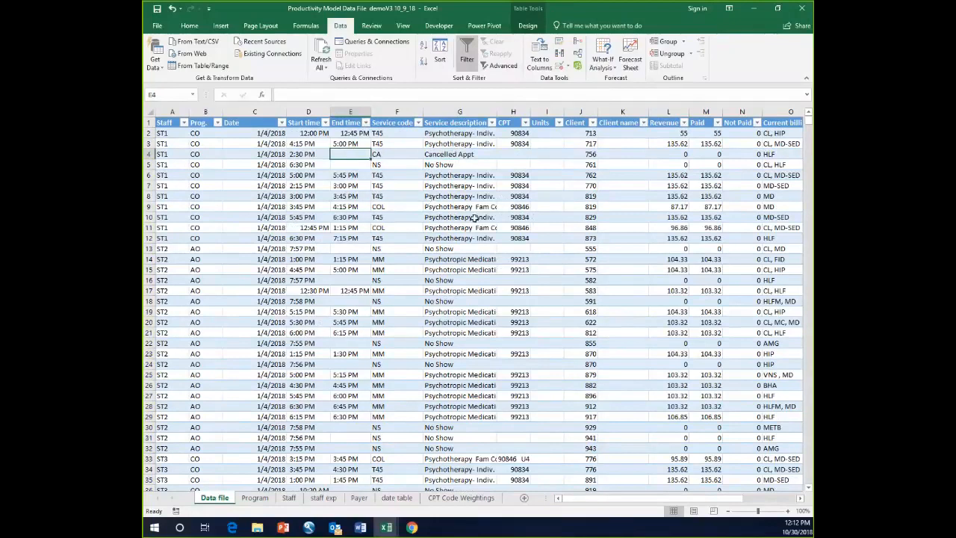
# Filter the CPT column to show only blank entries
pyautogui.click(525, 122)
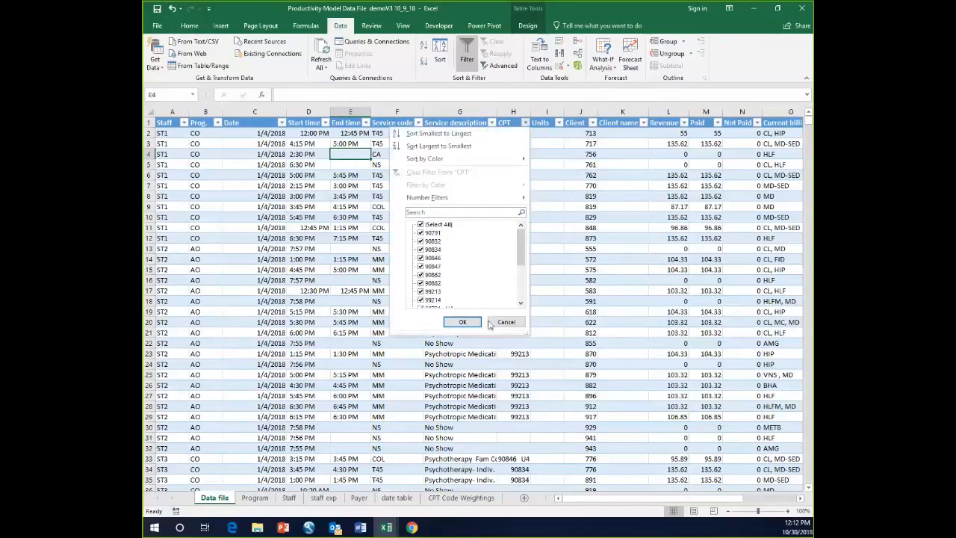
pyautogui.click(423, 225)
pyautogui.moveTo(525, 239); pyautogui.dragTo(525, 282)
pyautogui.click(422, 301)
pyautogui.click(422, 300)
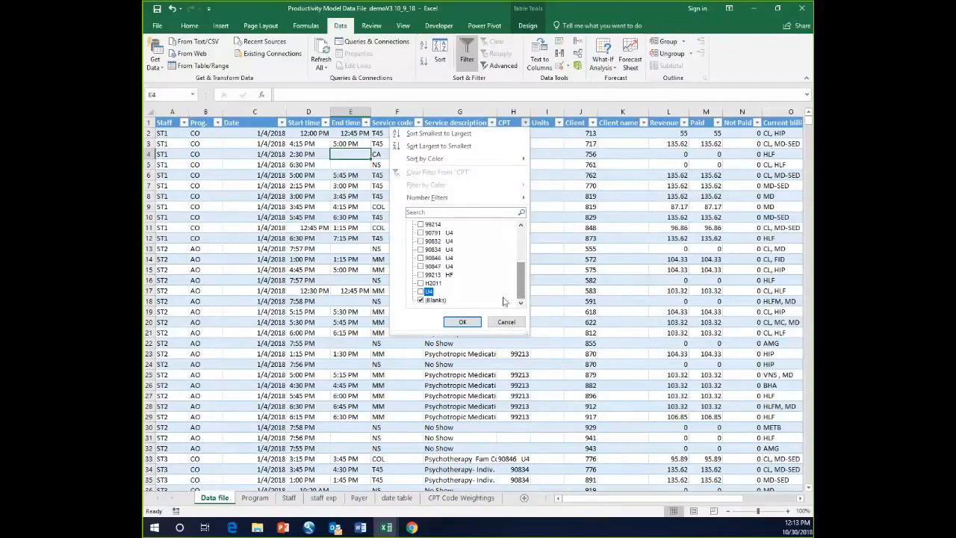
pyautogui.click(463, 323)
# Review which service descriptions occur in the rows with a blank CPT, and clear the table's filter
pyautogui.click(491, 122)
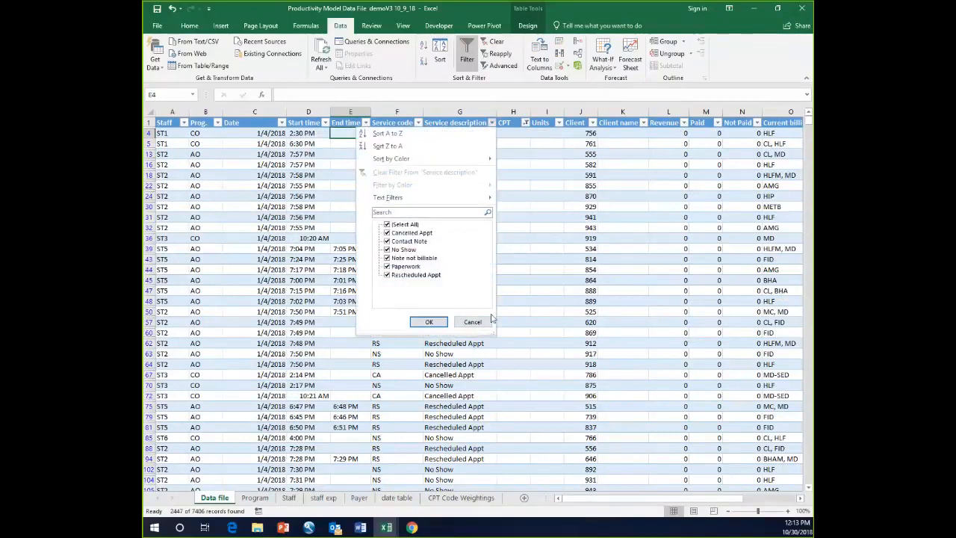
pyautogui.click(428, 322)
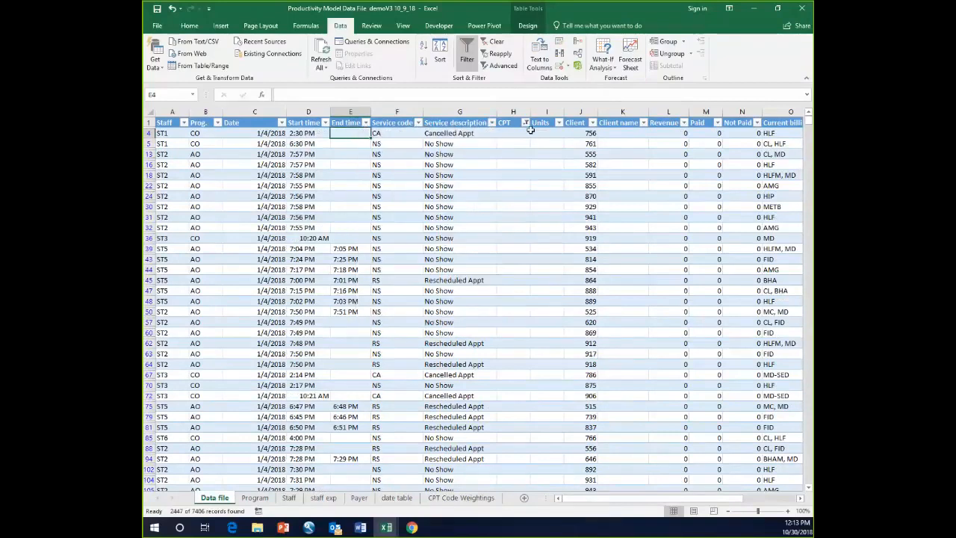
pyautogui.moveTo(460, 154); pyautogui.dragTo(459, 175)
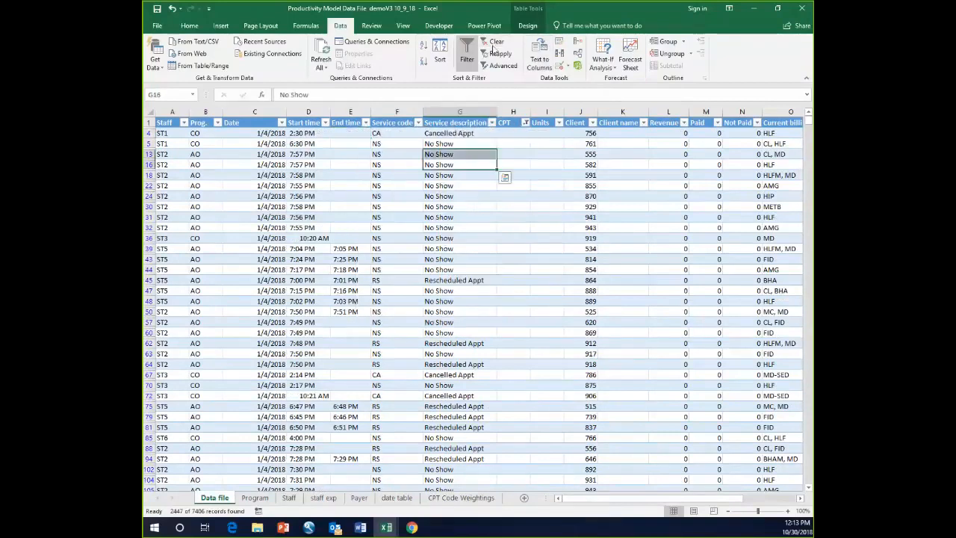
pyautogui.click(493, 41)
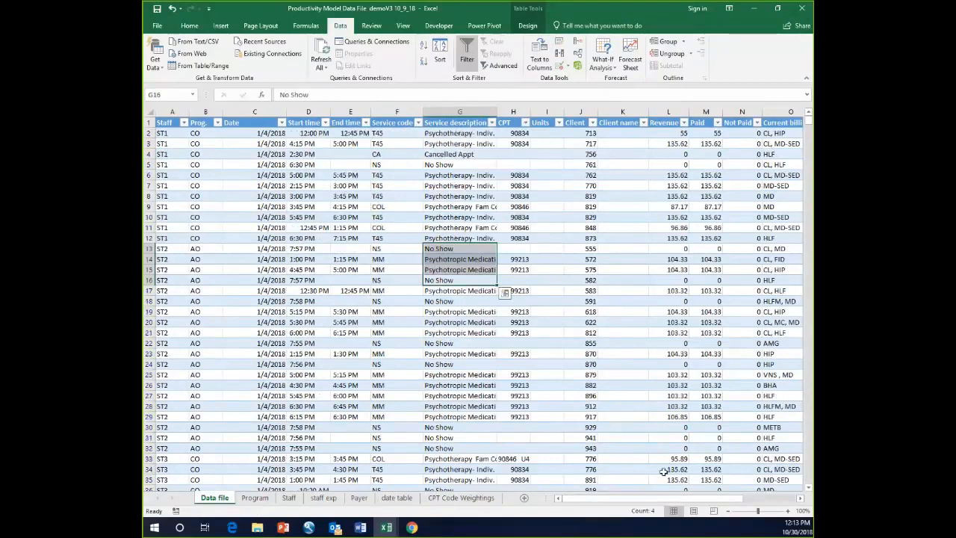
# Check the Client column's list of filter values for blank entries without applying a filter
pyautogui.click(550, 153)
pyautogui.click(579, 144)
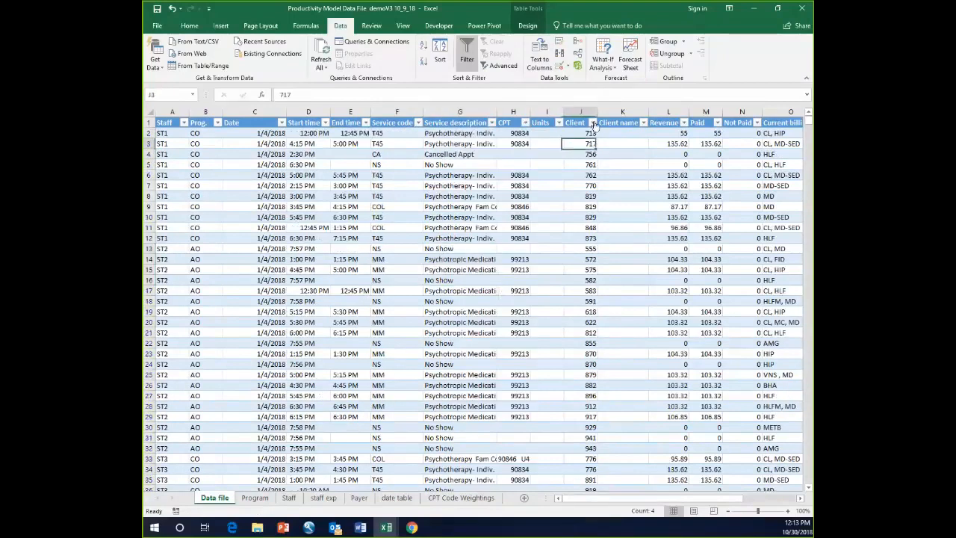
pyautogui.click(592, 122)
pyautogui.moveTo(590, 233); pyautogui.dragTo(576, 322)
pyautogui.click(573, 323)
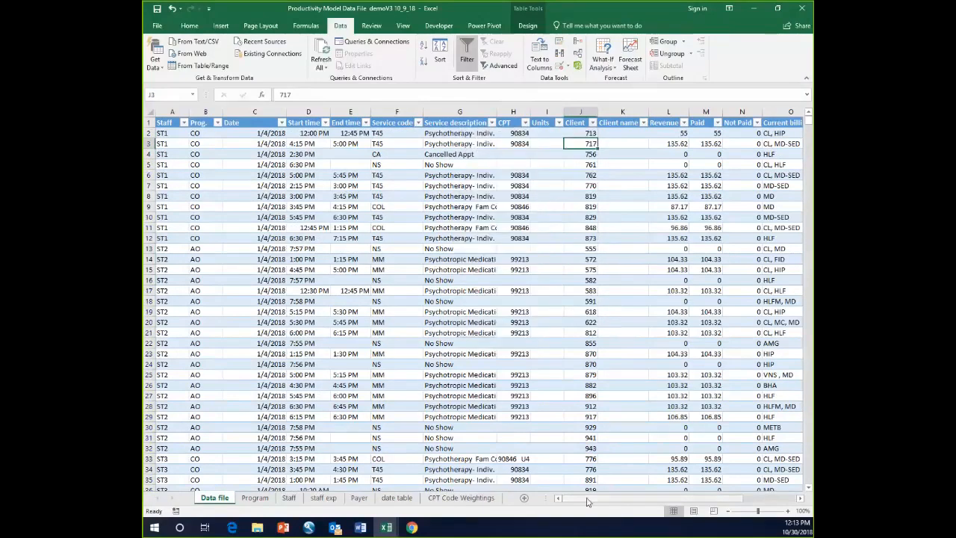
# Filter the Current billing column to show only blank entries
pyautogui.hscroll(4, 643, 447)
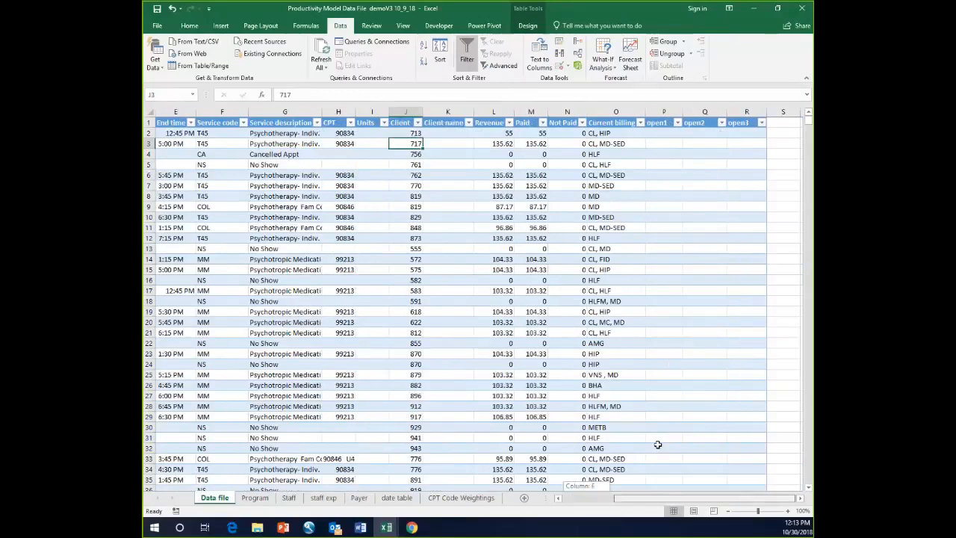
pyautogui.click(640, 123)
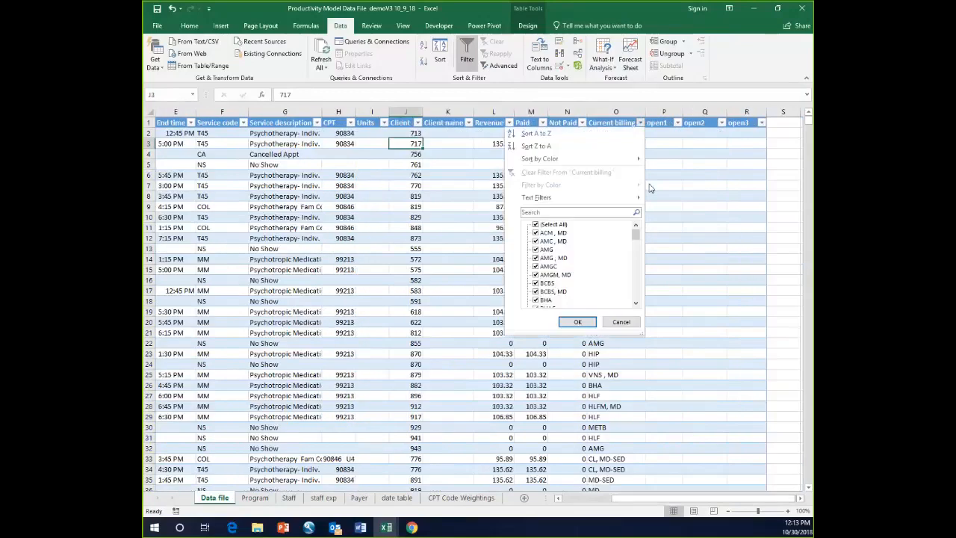
pyautogui.click(535, 224)
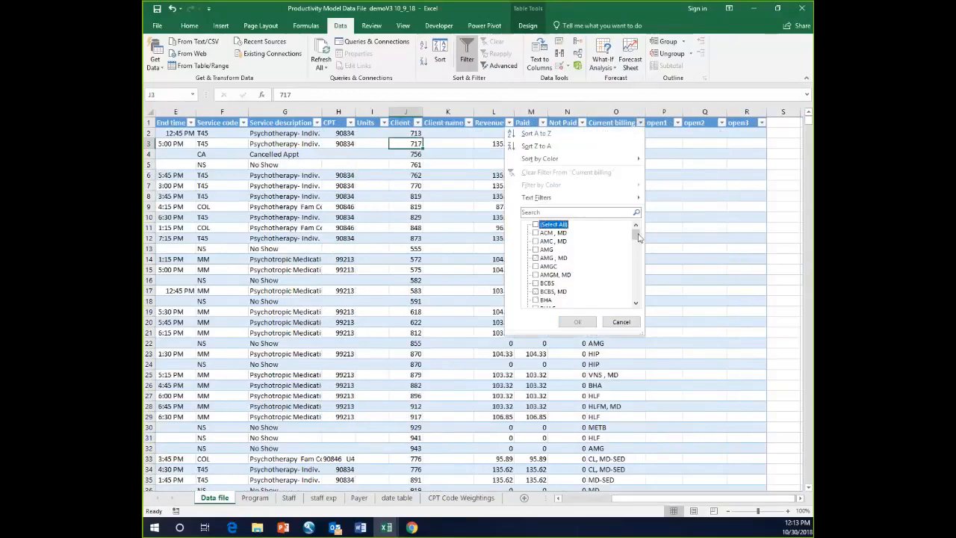
pyautogui.moveTo(636, 235); pyautogui.dragTo(632, 319)
pyautogui.click(537, 299)
pyautogui.click(576, 322)
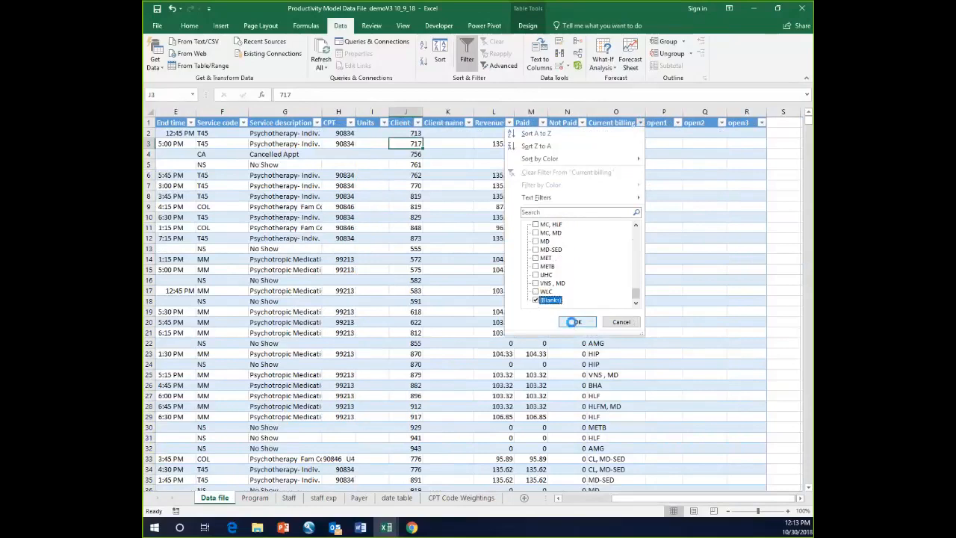
# Examine the service descriptions of the rows with blank Current billing, including the assessment, psychotherapy and medication entries, and clear the table's filter
pyautogui.moveTo(654, 500); pyautogui.dragTo(620, 502)
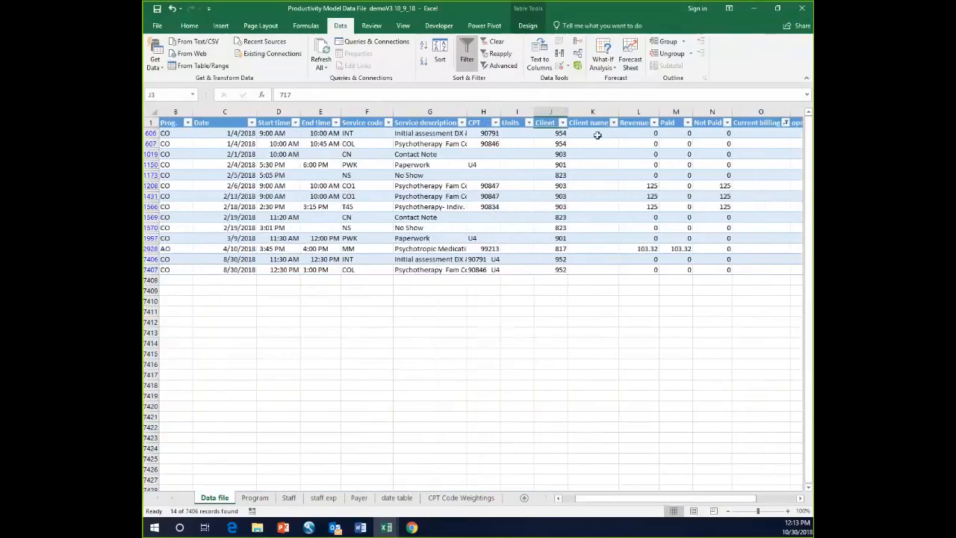
pyautogui.click(753, 133)
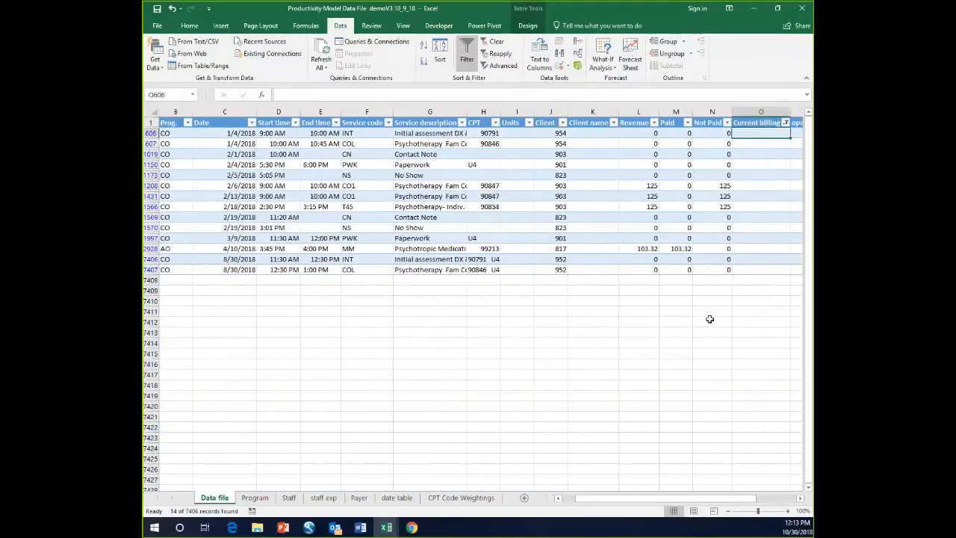
pyautogui.click(412, 132)
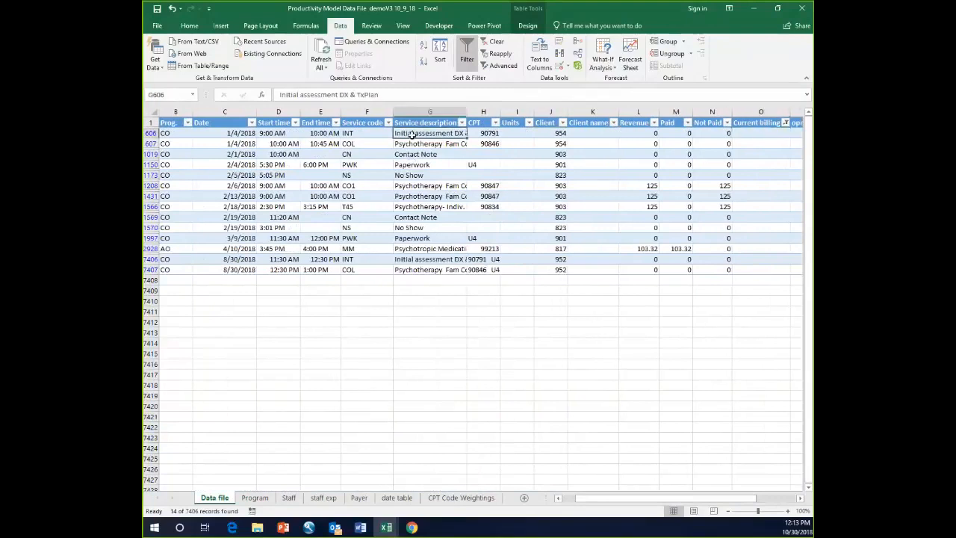
pyautogui.click(414, 145)
pyautogui.click(415, 186)
pyautogui.click(414, 196)
pyautogui.click(414, 207)
pyautogui.click(406, 250)
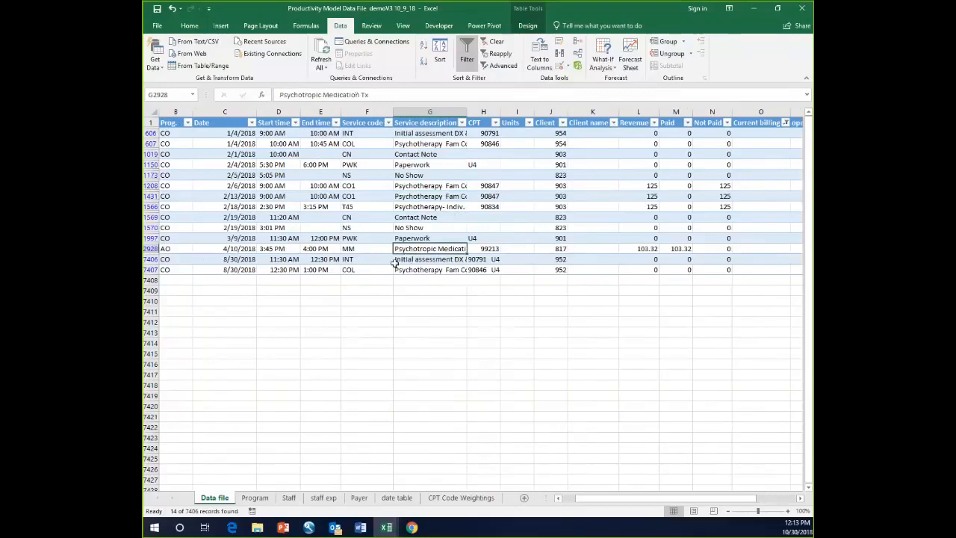
pyautogui.click(407, 259)
pyautogui.click(404, 270)
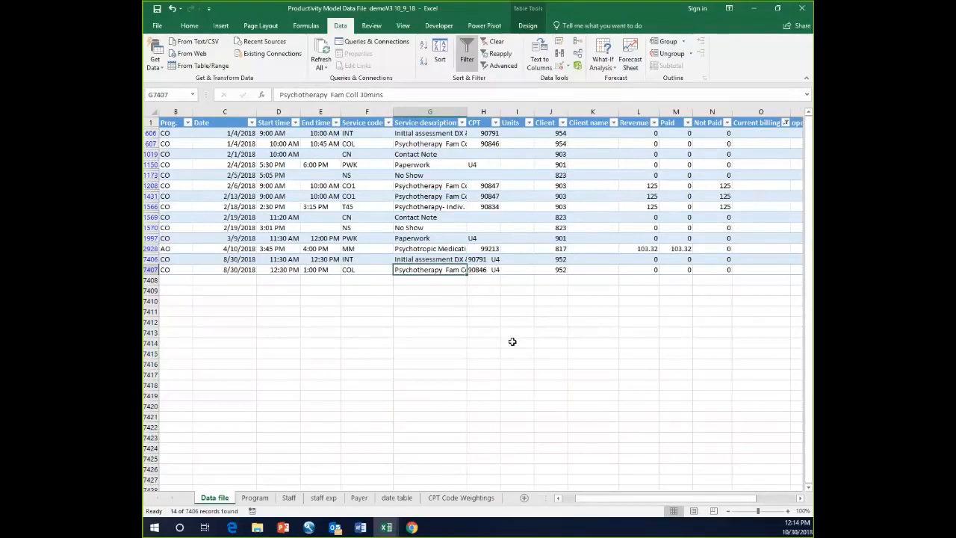
pyautogui.click(496, 42)
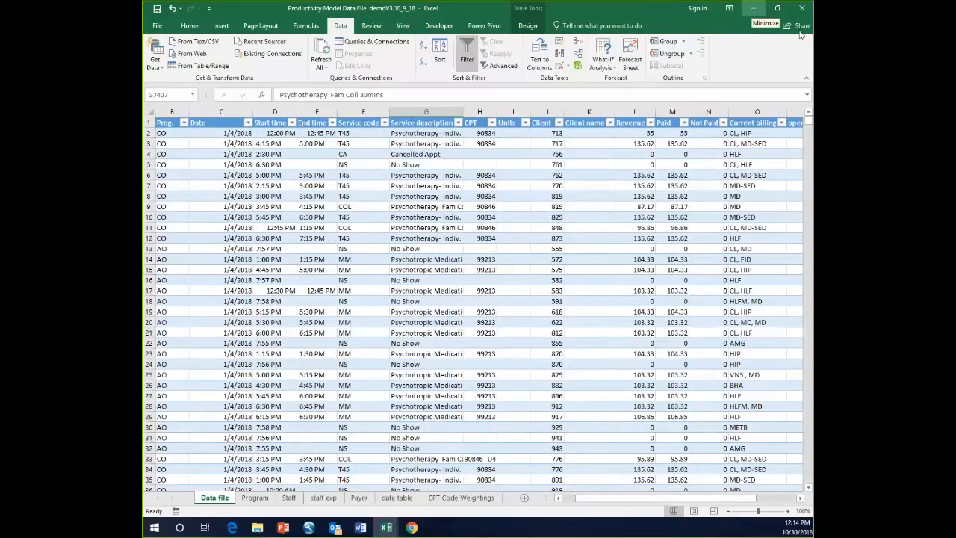
# Switch to the blank workbook and review the file, database, online service and other sources available for getting external data
pyautogui.click(754, 10)
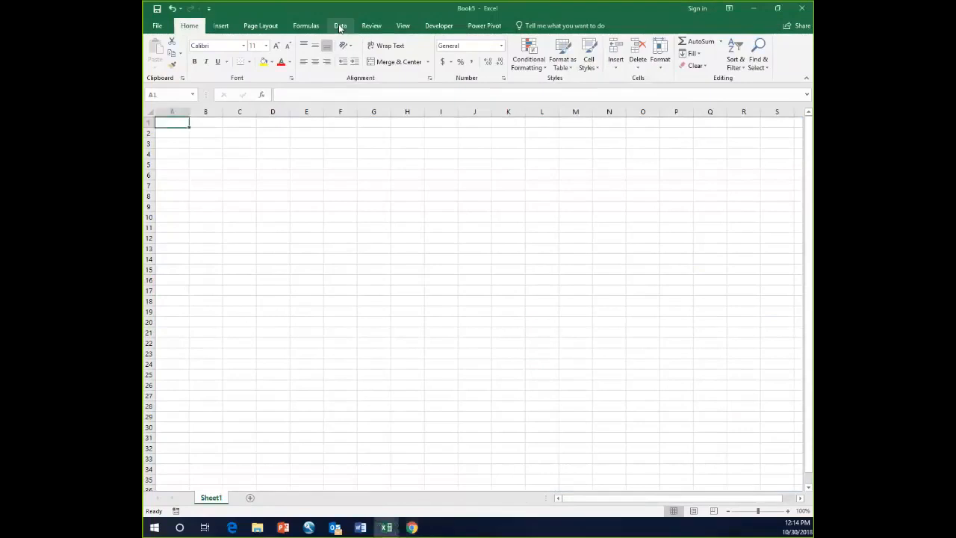
pyautogui.click(339, 26)
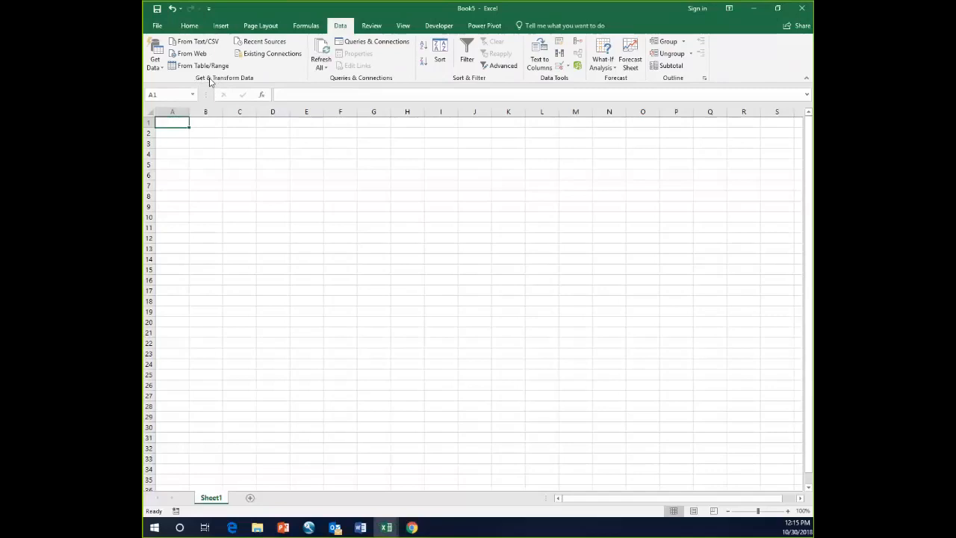
pyautogui.click(161, 69)
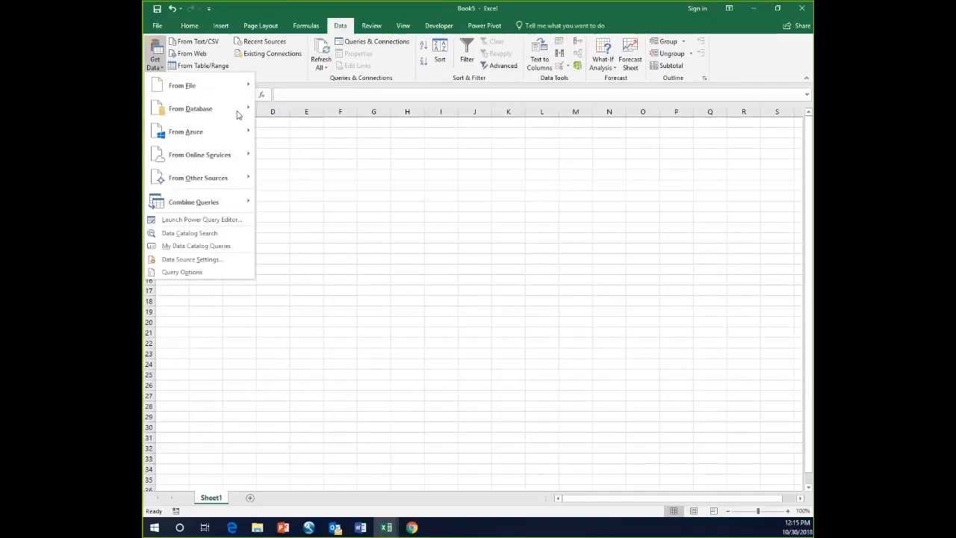
pyautogui.moveTo(198, 84)
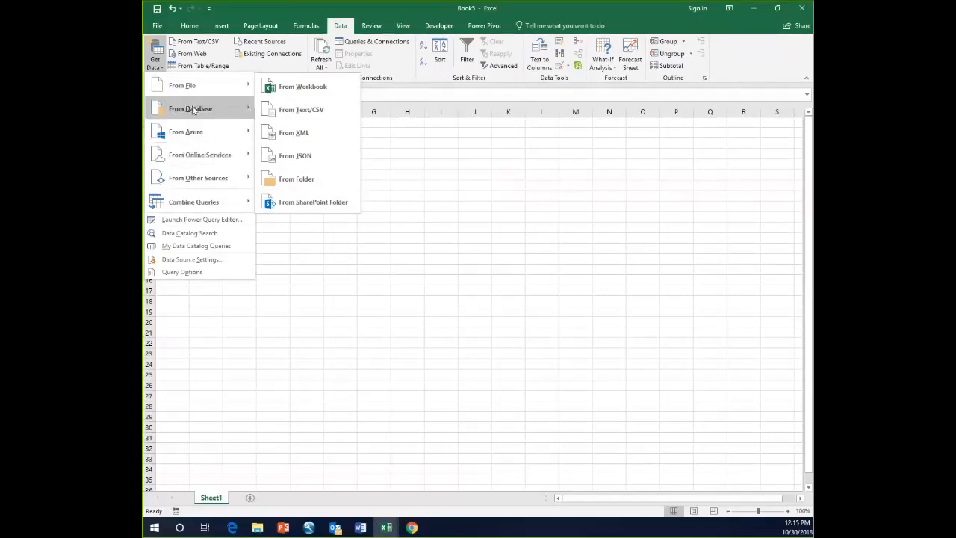
pyautogui.moveTo(192, 110)
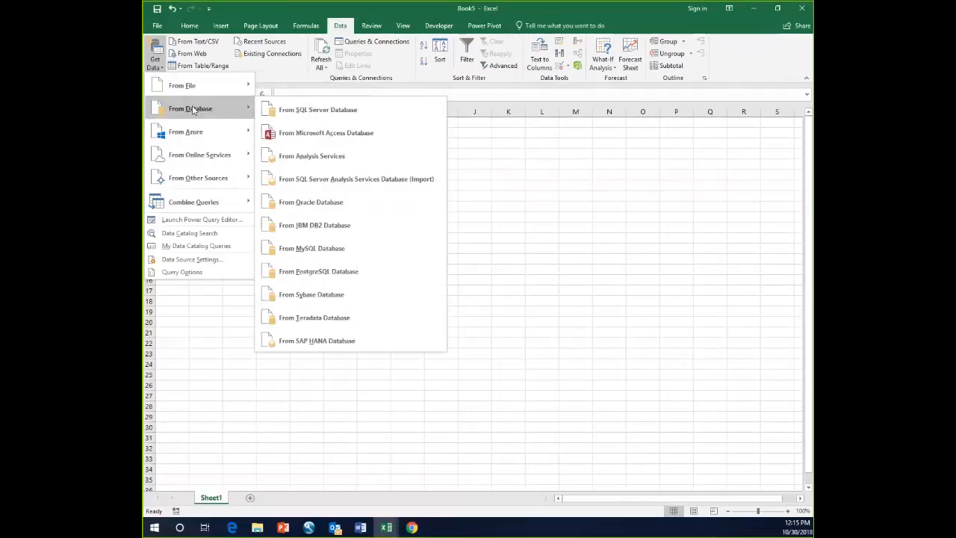
pyautogui.moveTo(210, 158)
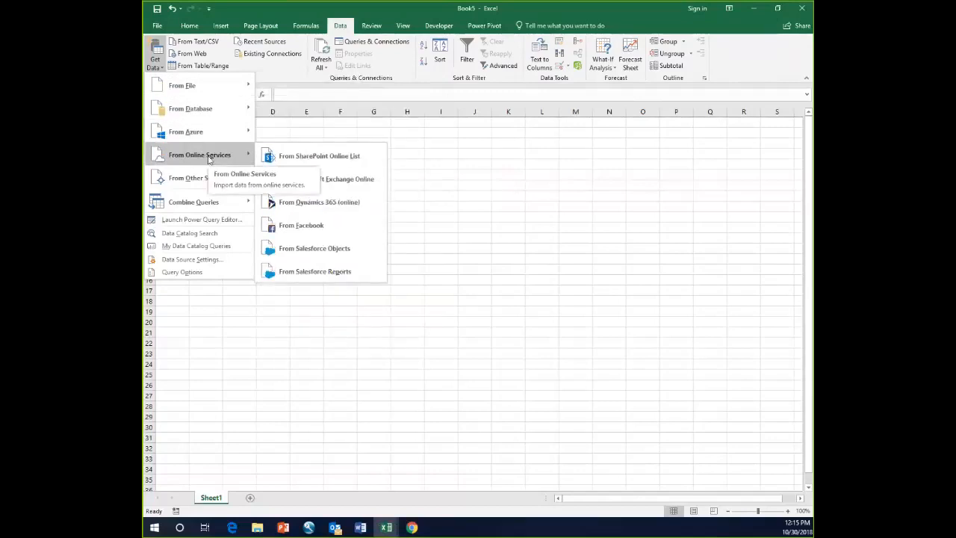
pyautogui.moveTo(210, 183)
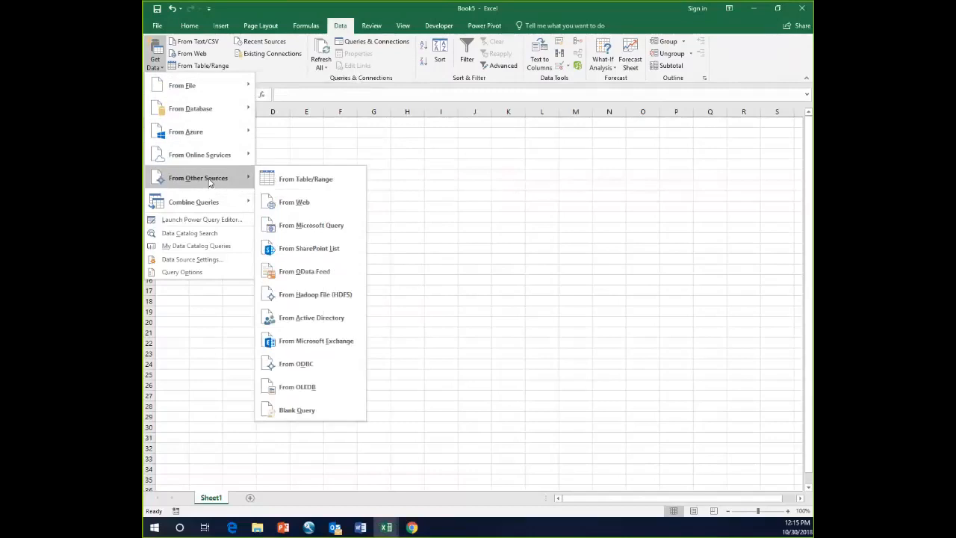
pyautogui.moveTo(188, 202)
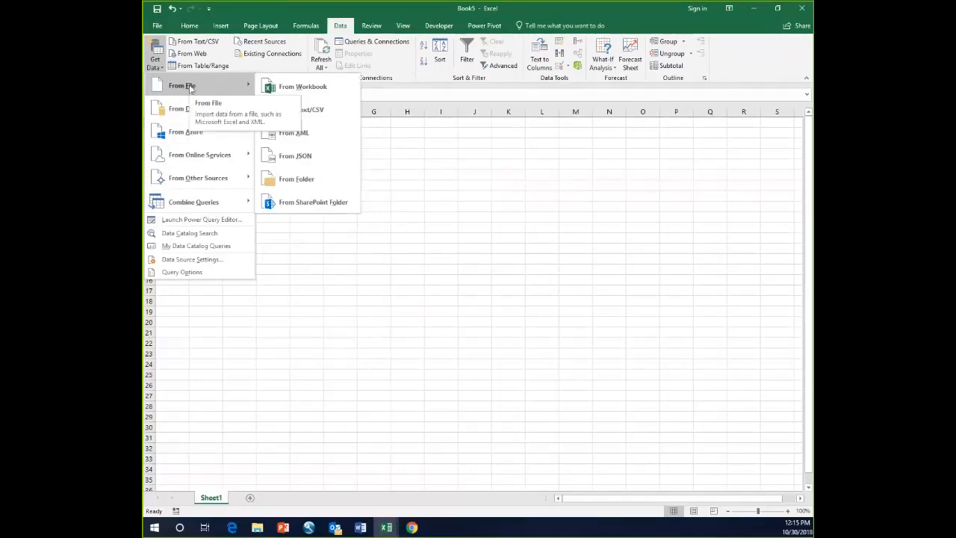
pyautogui.click(511, 260)
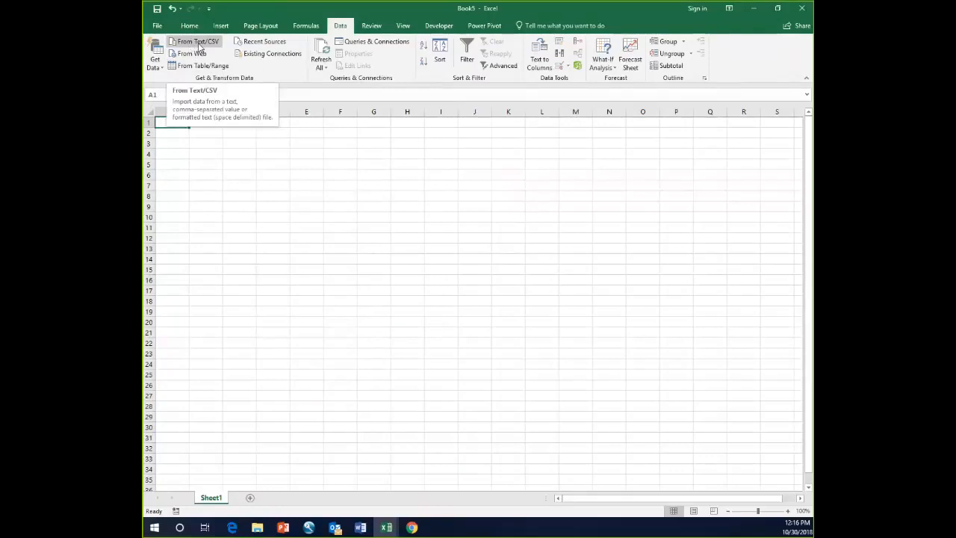
# Start a workbook data import from the file Productivity Model Data File demoV3 10_9_18 in the CTAC folder
pyautogui.click(164, 70)
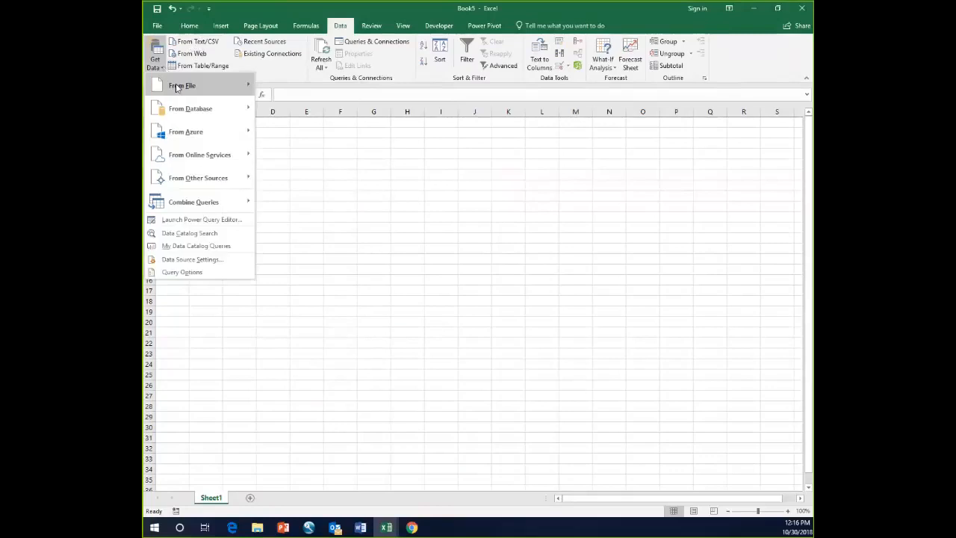
pyautogui.moveTo(176, 87)
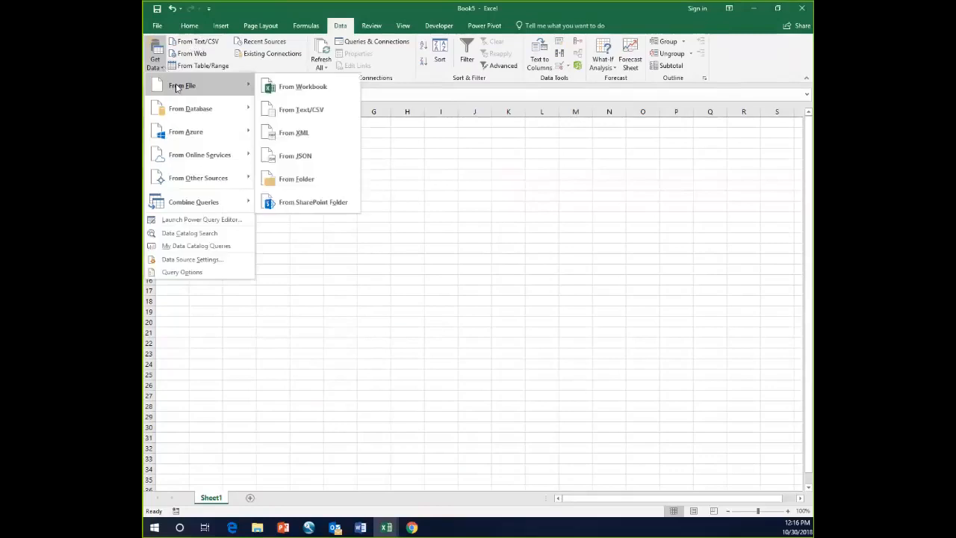
pyautogui.click(305, 87)
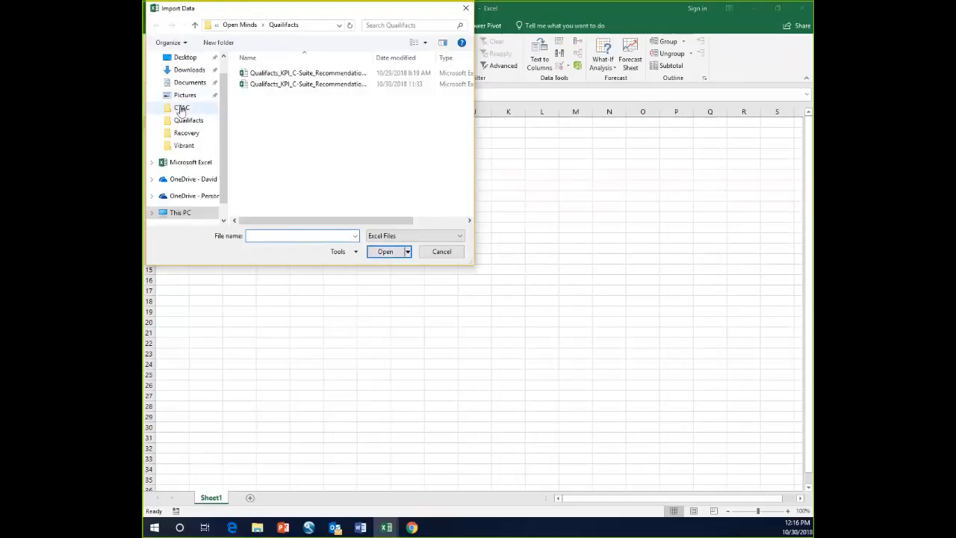
pyautogui.click(183, 109)
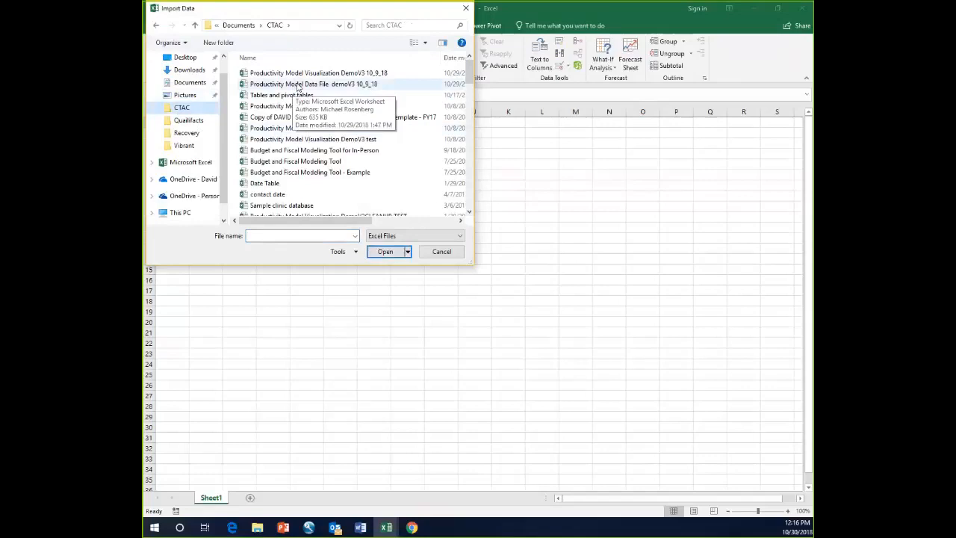
pyautogui.click(297, 84)
pyautogui.click(390, 256)
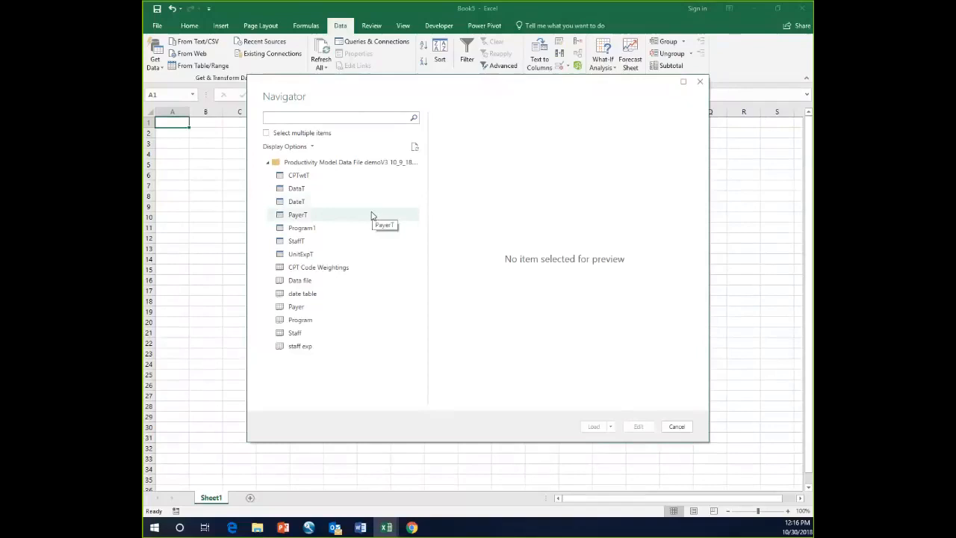
# Preview the workbook's DataT and DateT tables in the Navigator, leaving DataT selected
pyautogui.click(284, 192)
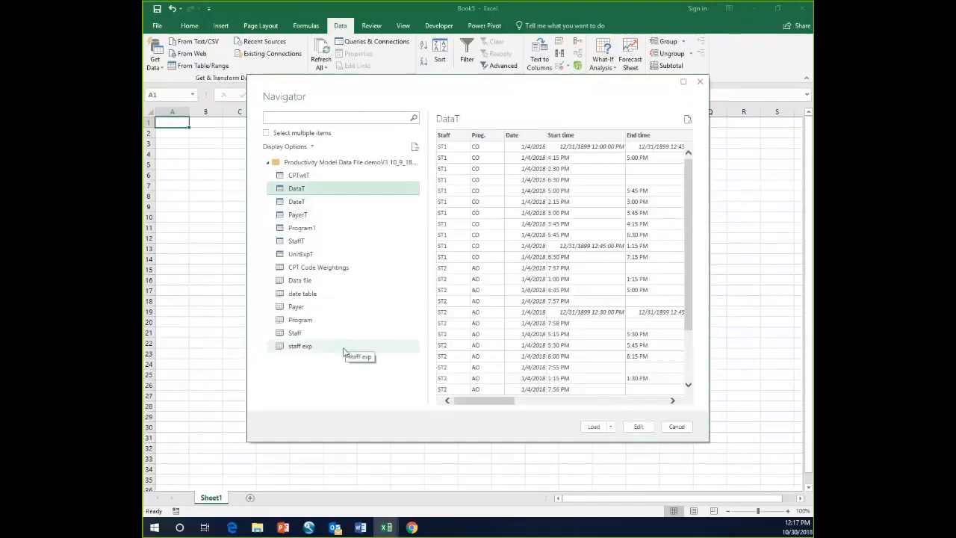
pyautogui.click(318, 207)
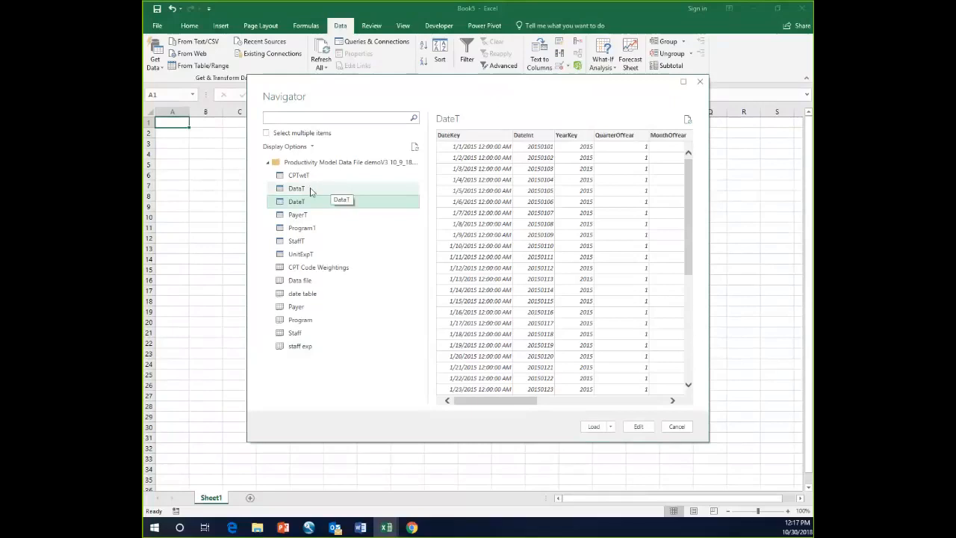
pyautogui.click(312, 189)
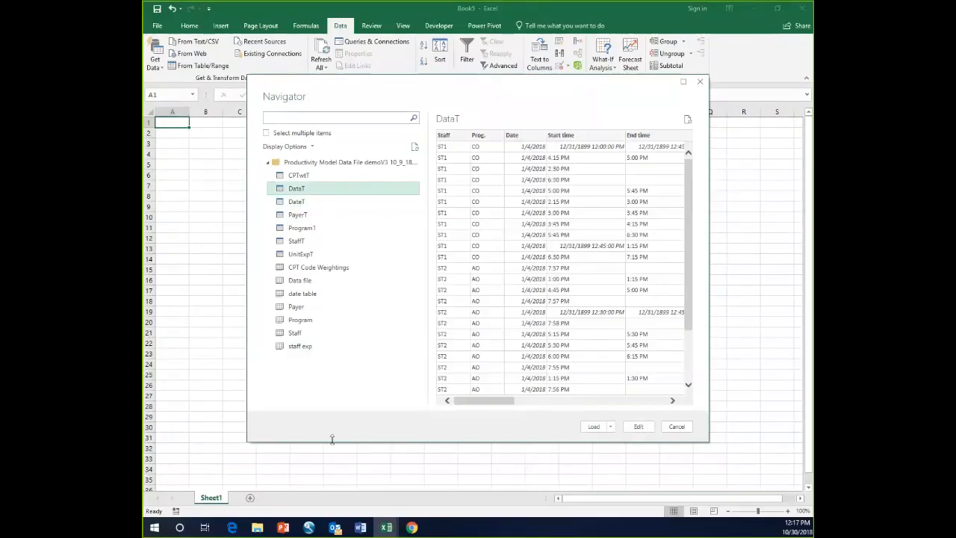
# Open the selected DataT table for editing in the Power Query Editor and enlarge the editor window
pyautogui.click(641, 428)
pyautogui.click(639, 428)
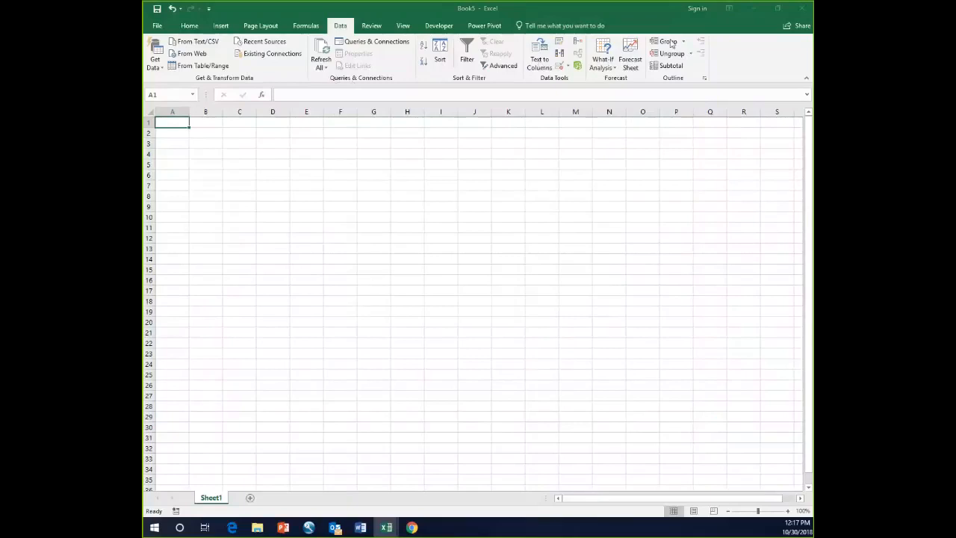
pyautogui.click(780, 52)
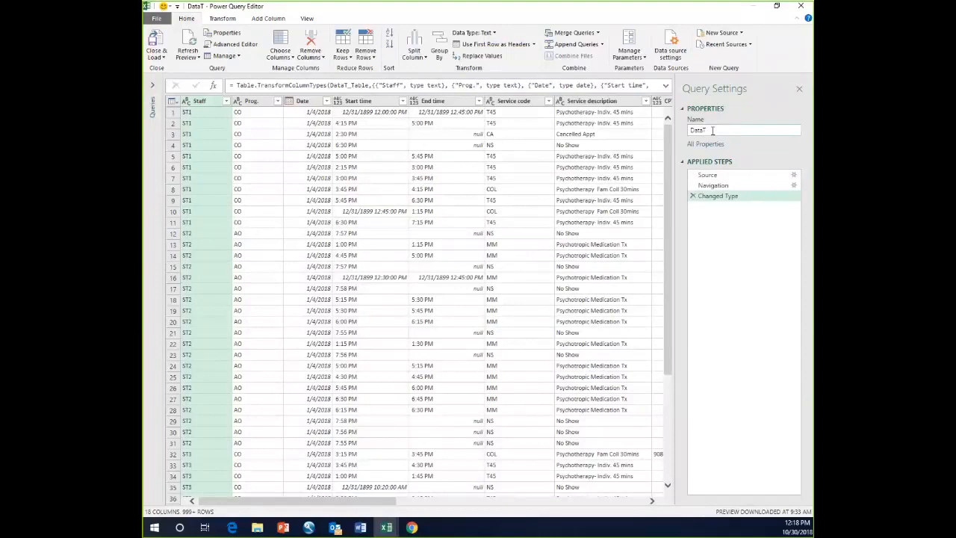
# Review the DataT query's name and the transform, add-column and view commands available in the Power Query Editor
pyautogui.moveTo(713, 131); pyautogui.dragTo(676, 134)
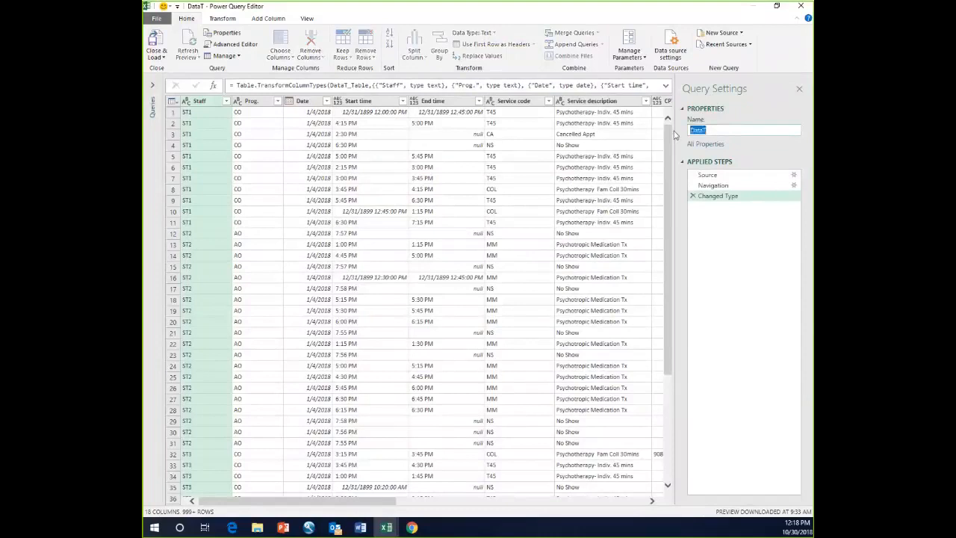
pyautogui.click(757, 128)
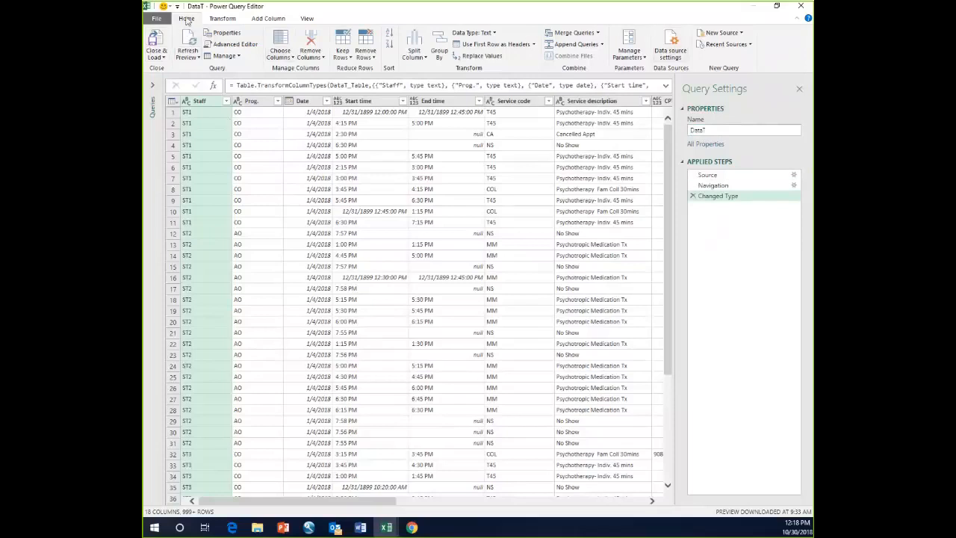
pyautogui.click(218, 19)
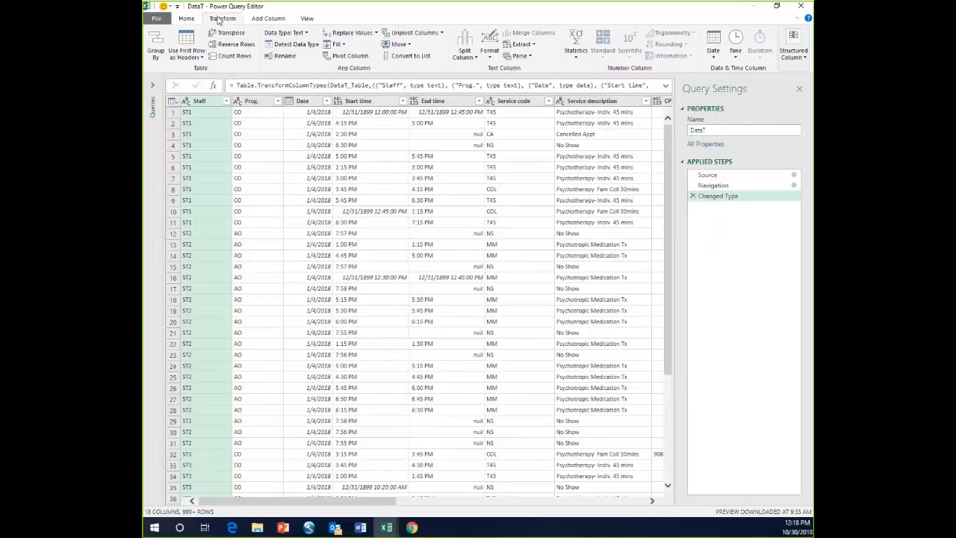
pyautogui.click(268, 19)
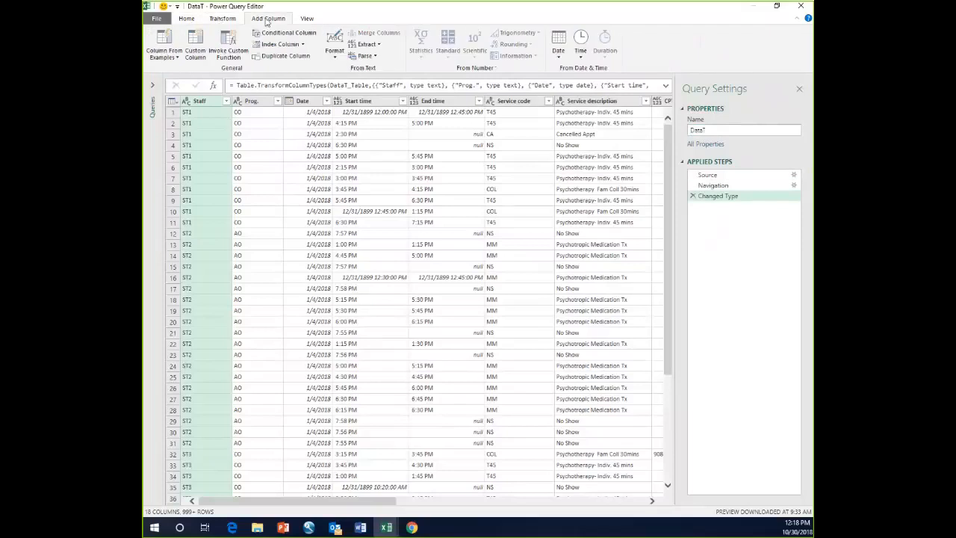
pyautogui.click(307, 18)
pyautogui.click(185, 20)
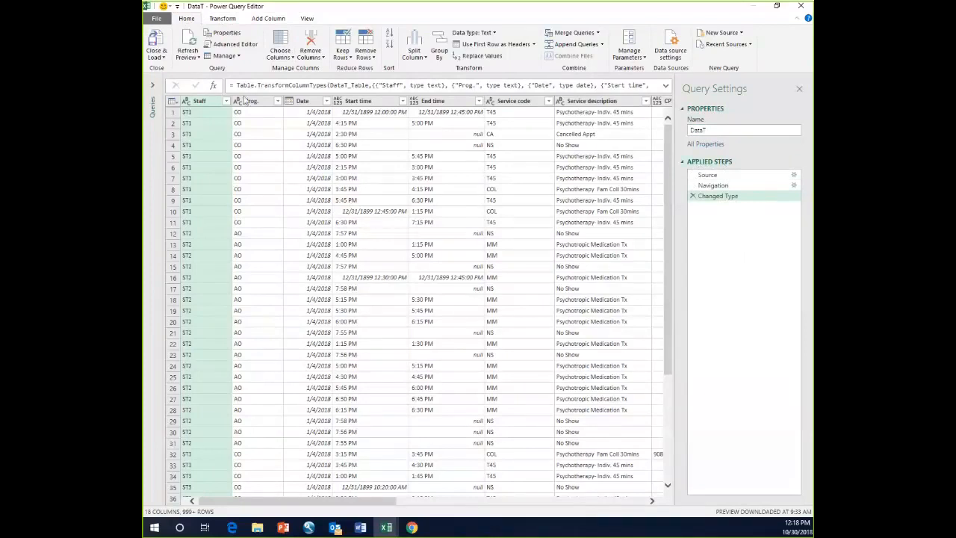
# Inspect the Source step's file path settings and its full formula
pyautogui.click(707, 176)
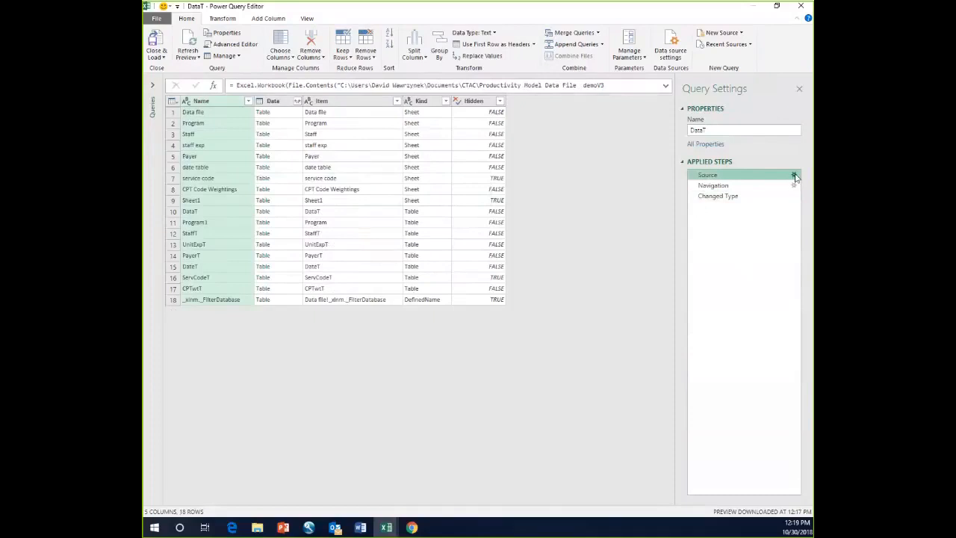
pyautogui.click(795, 175)
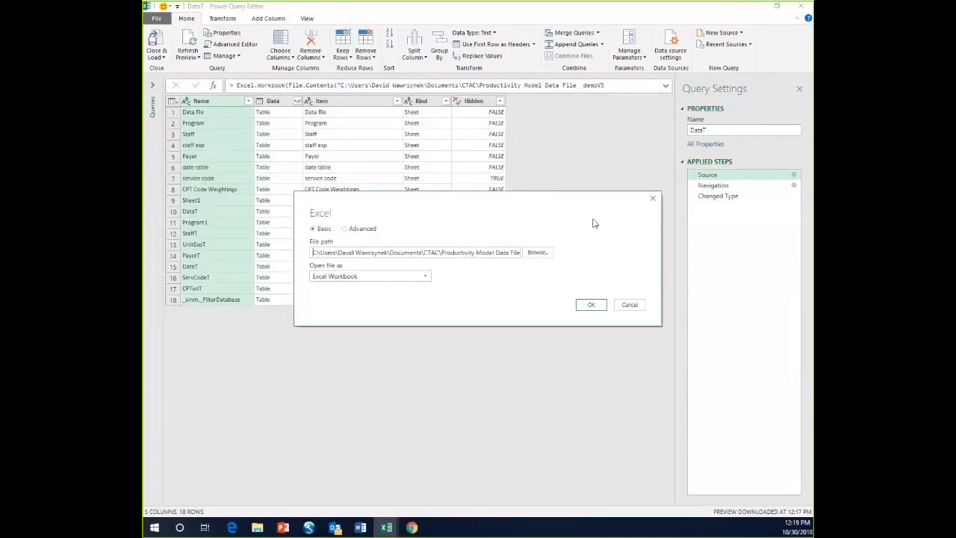
pyautogui.click(591, 306)
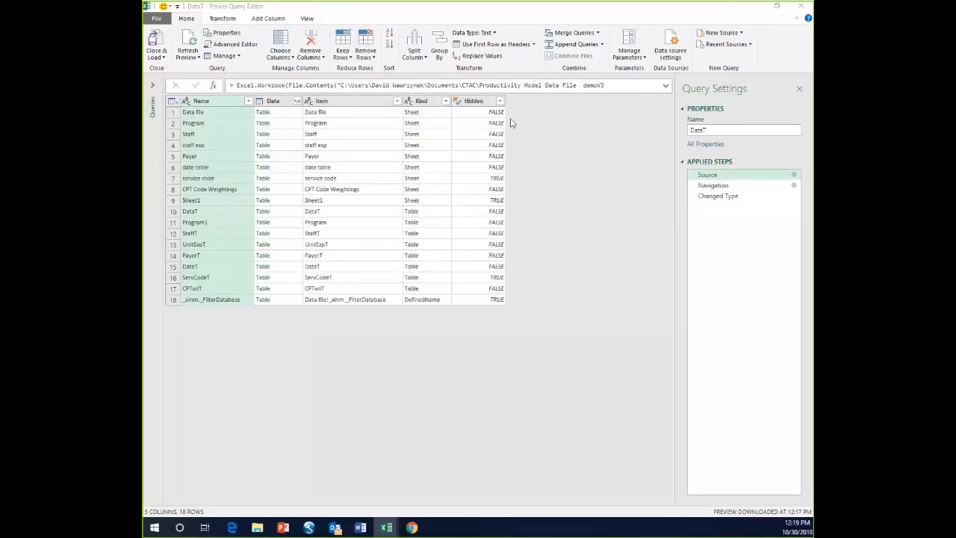
pyautogui.click(666, 85)
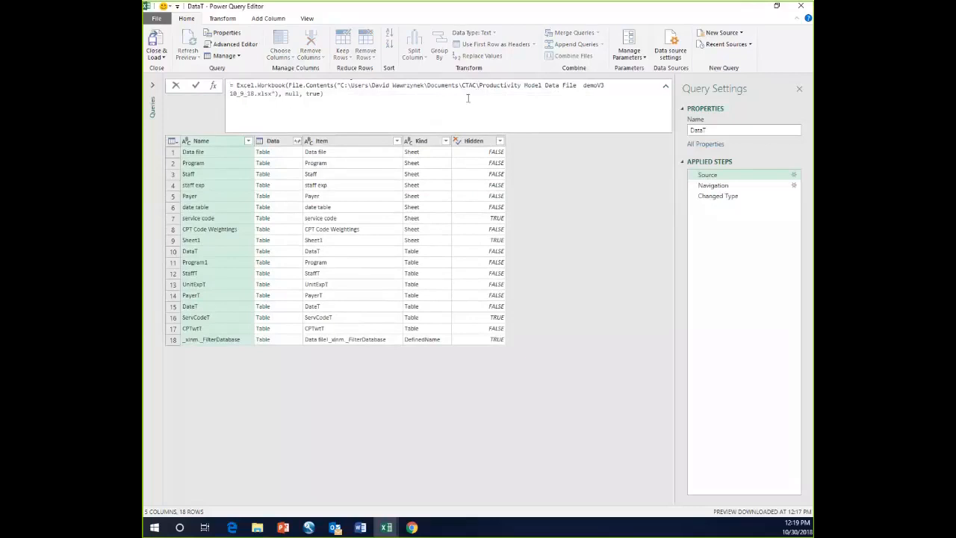
pyautogui.click(665, 86)
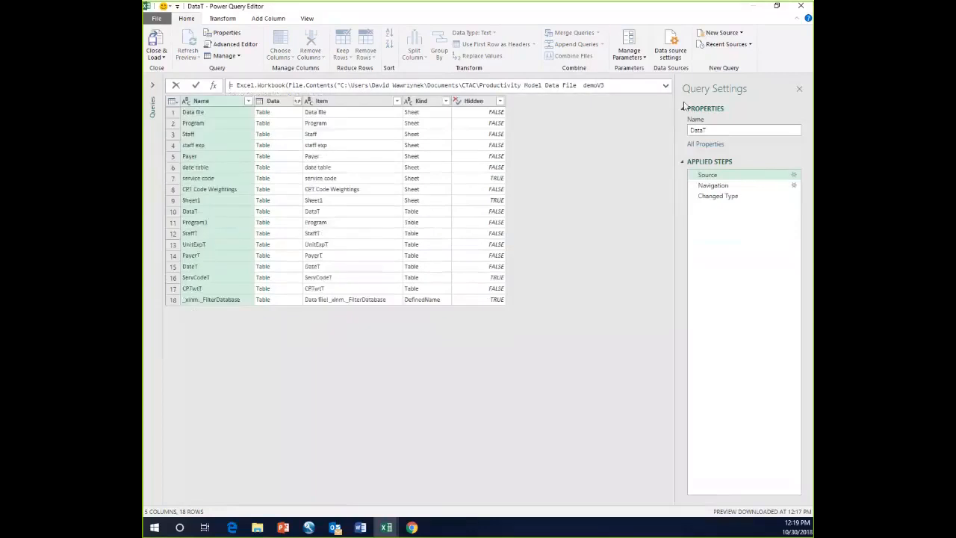
pyautogui.click(621, 222)
# Inspect which workbook table the Navigation step points to, leaving its settings as they are
pyautogui.click(796, 186)
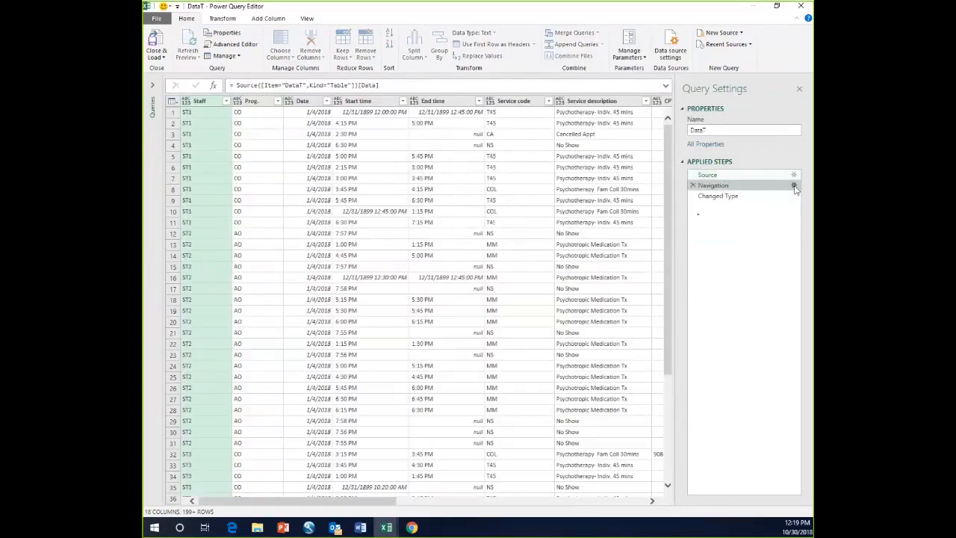
pyautogui.click(794, 186)
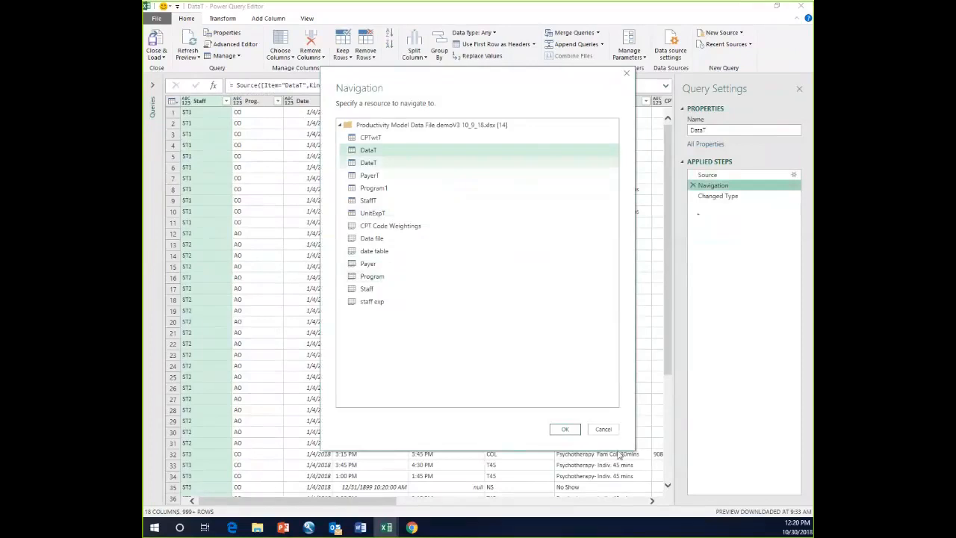
pyautogui.click(604, 431)
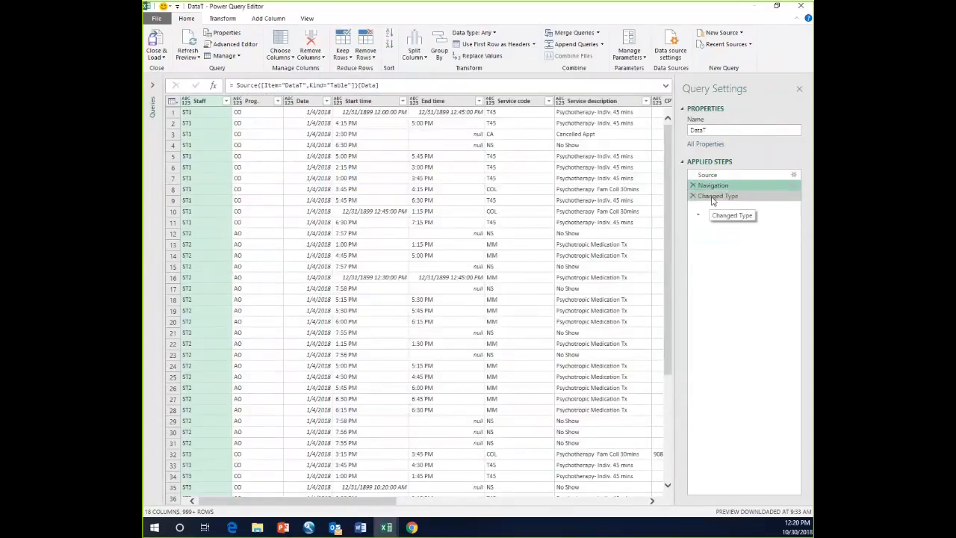
# Examine the Changed Type step's full formula, highlighting the part that assigns the Prog. column's type
pyautogui.click(713, 196)
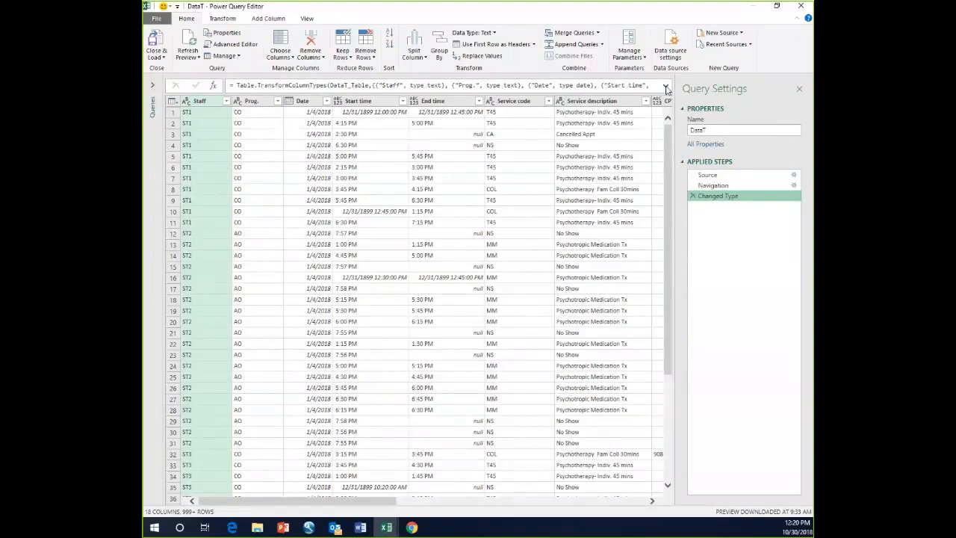
pyautogui.click(665, 87)
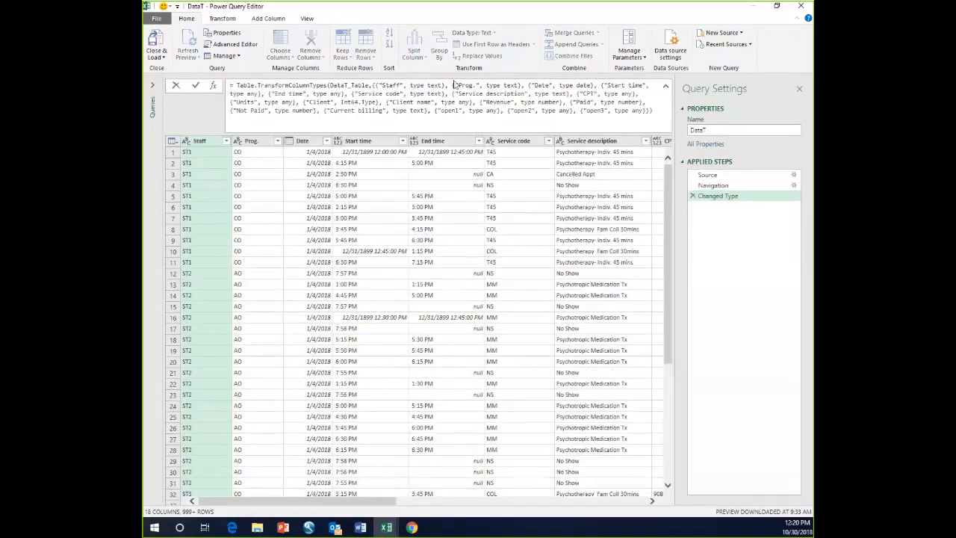
pyautogui.moveTo(454, 84); pyautogui.dragTo(513, 83)
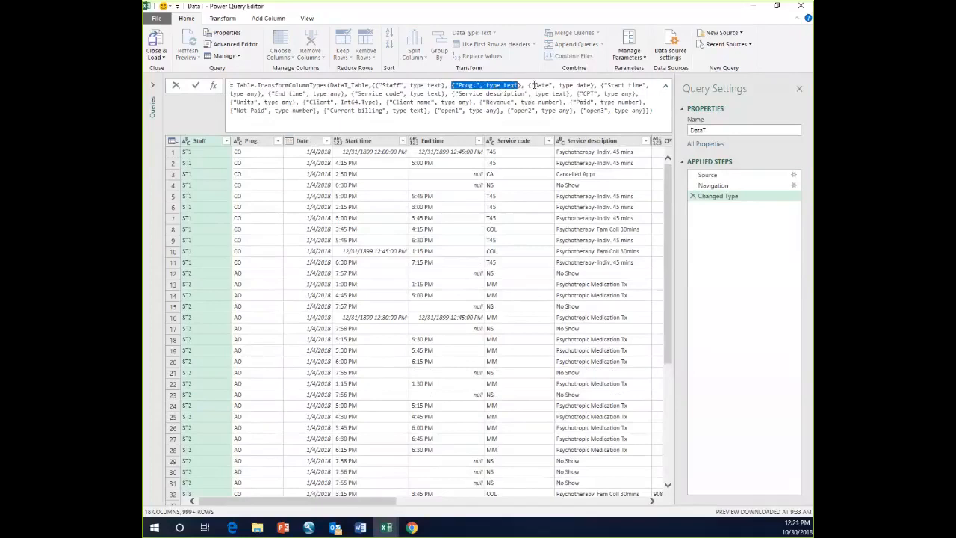
pyautogui.click(667, 88)
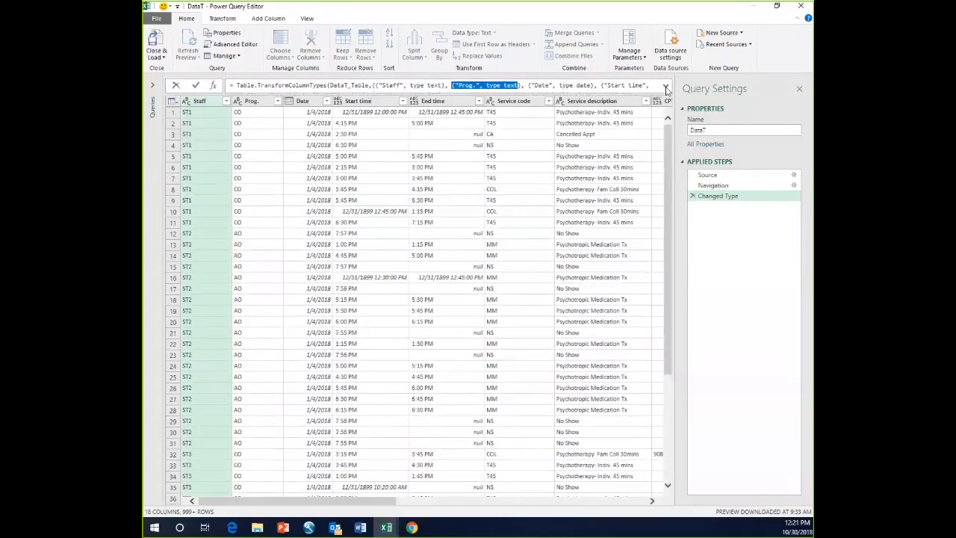
# Set the Start time column's data type to Time and check the Changed Type formula for the new type
pyautogui.click(208, 108)
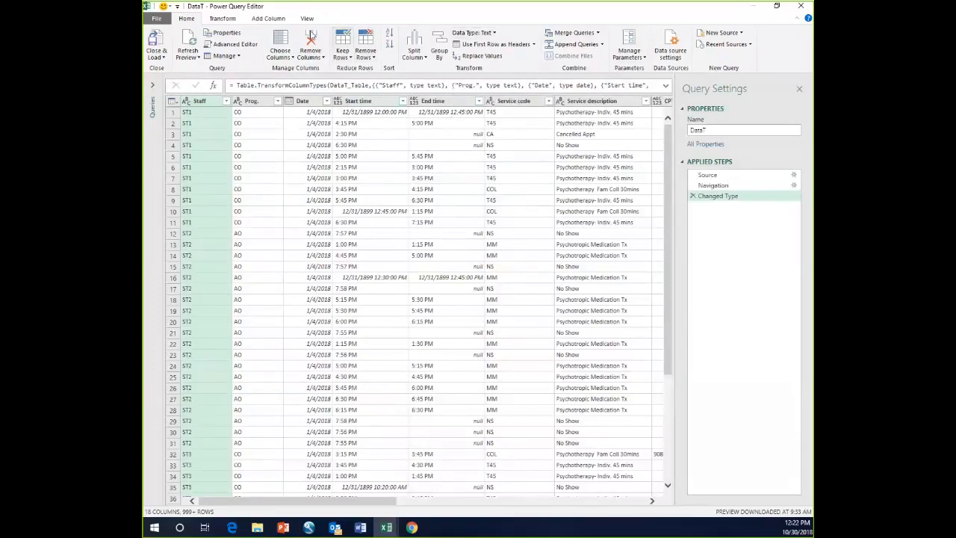
pyautogui.click(222, 18)
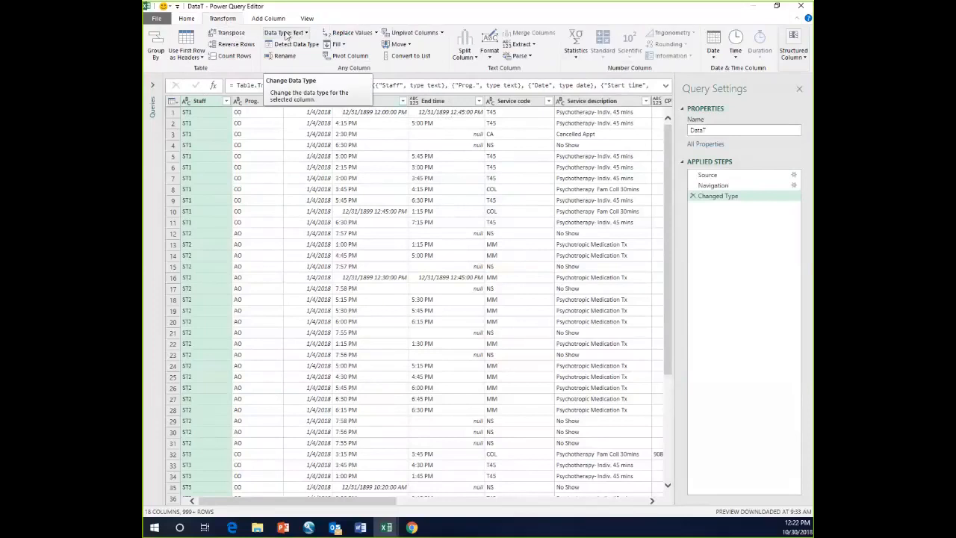
pyautogui.click(186, 19)
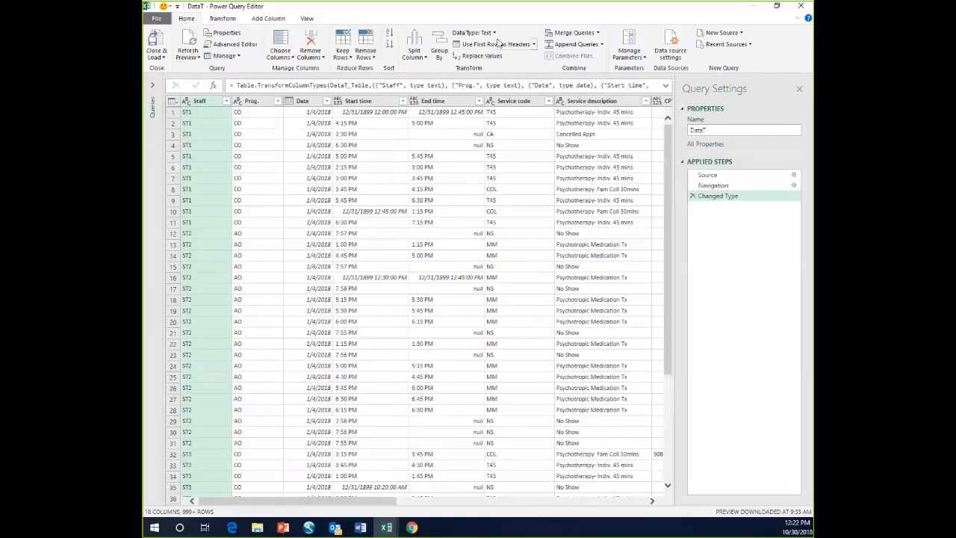
pyautogui.click(372, 104)
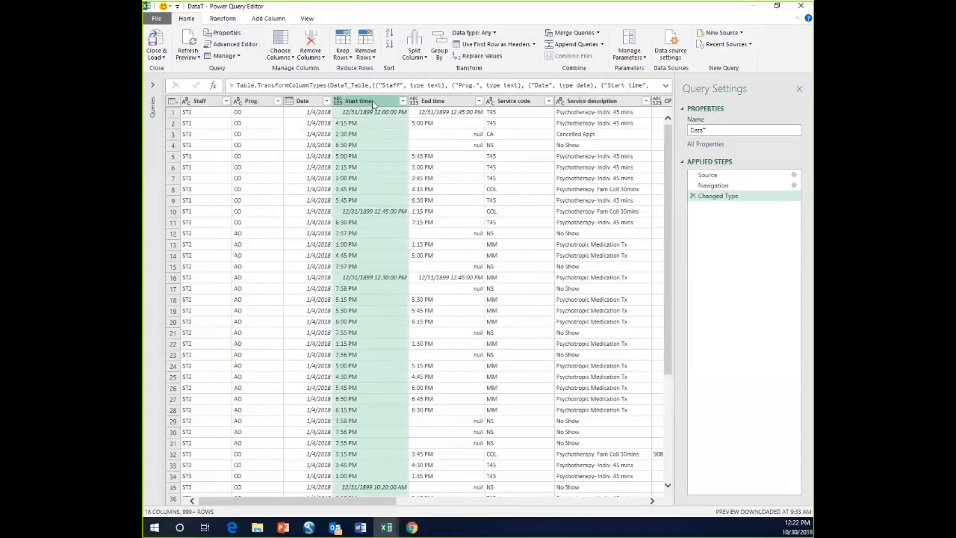
pyautogui.click(494, 33)
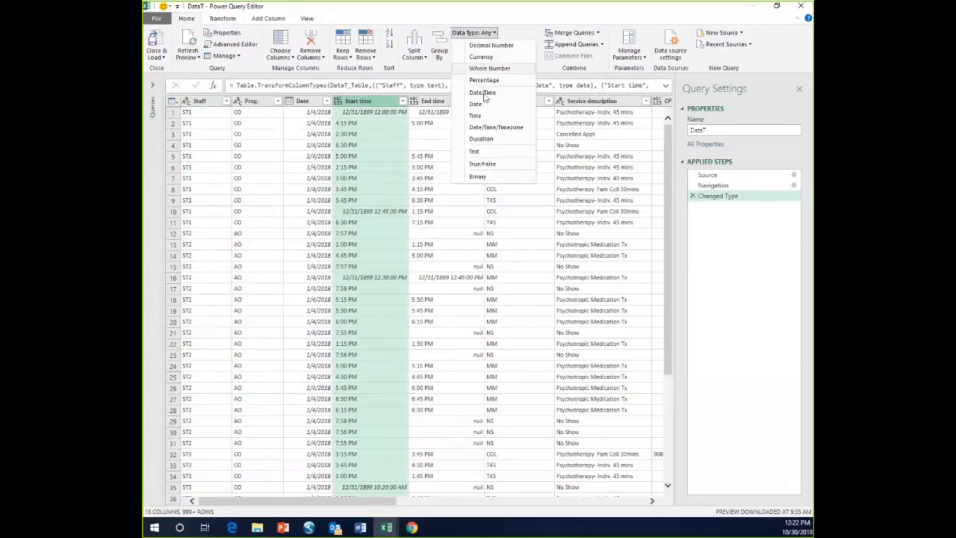
pyautogui.click(476, 116)
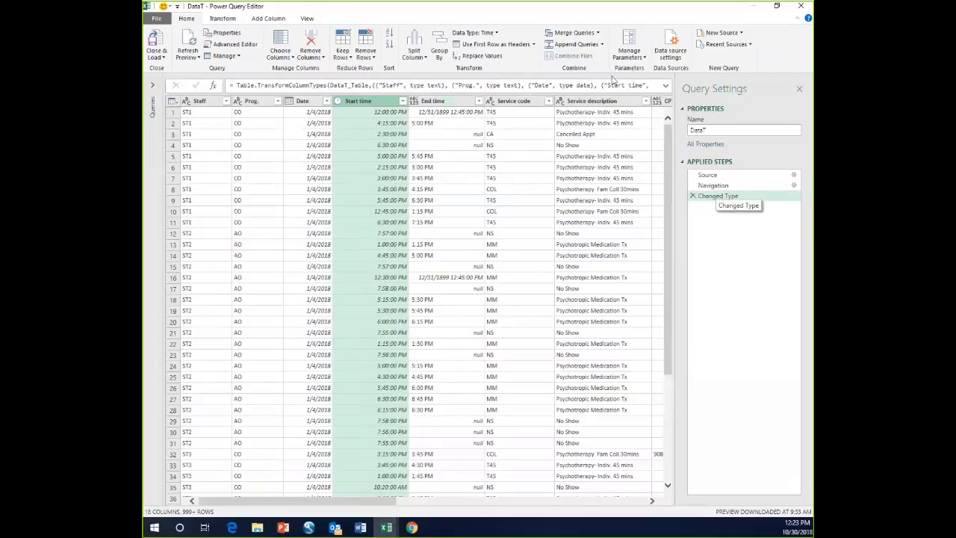
pyautogui.click(666, 86)
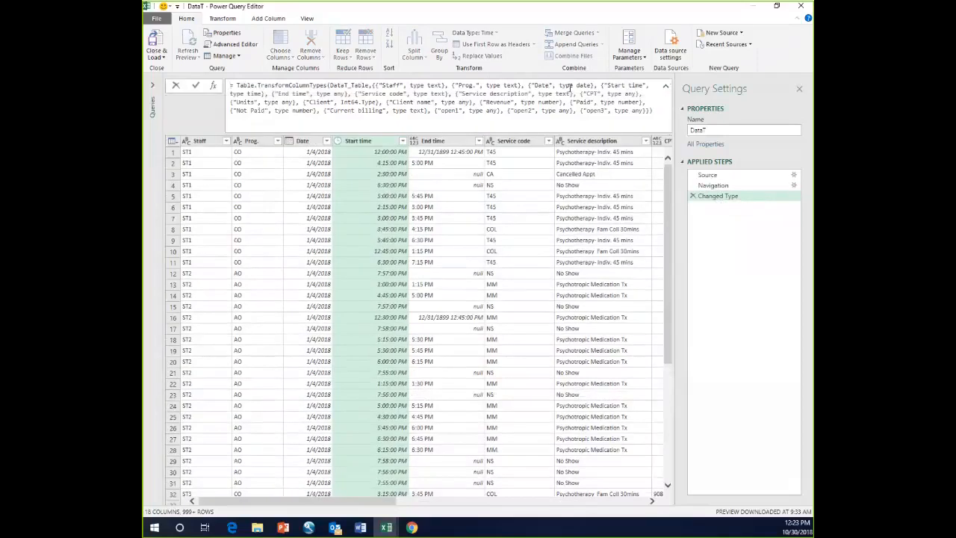
pyautogui.click(665, 86)
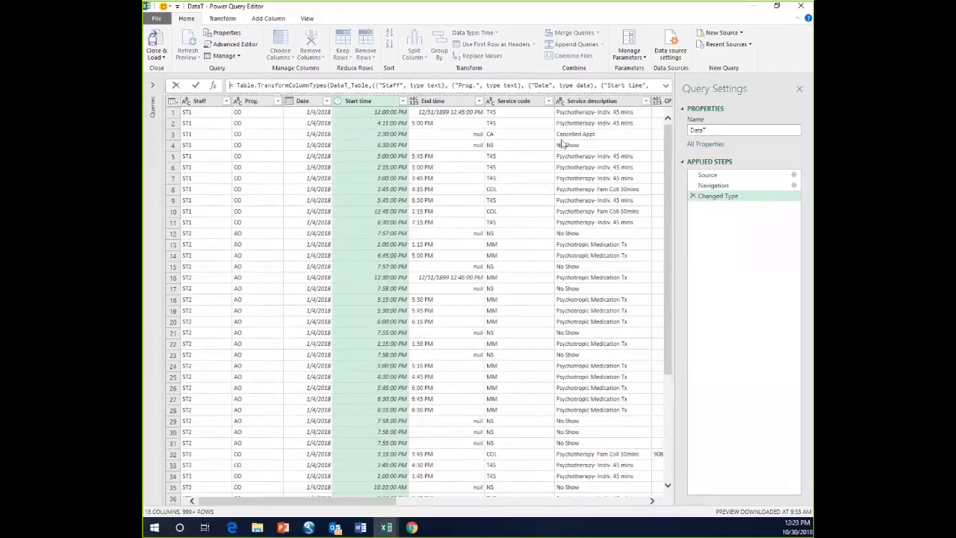
# Set the End time column's data type to Time
pyautogui.click(444, 104)
pyautogui.click(433, 103)
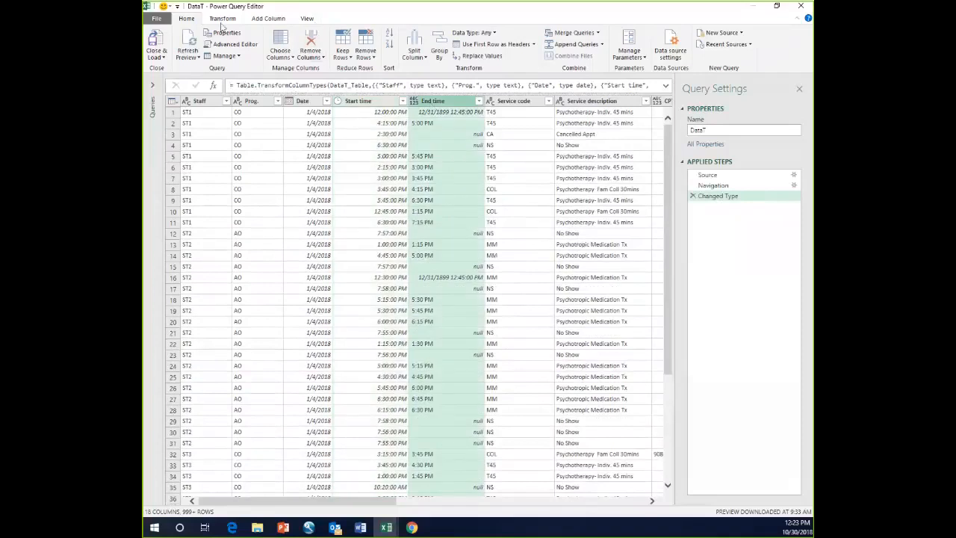
pyautogui.click(486, 33)
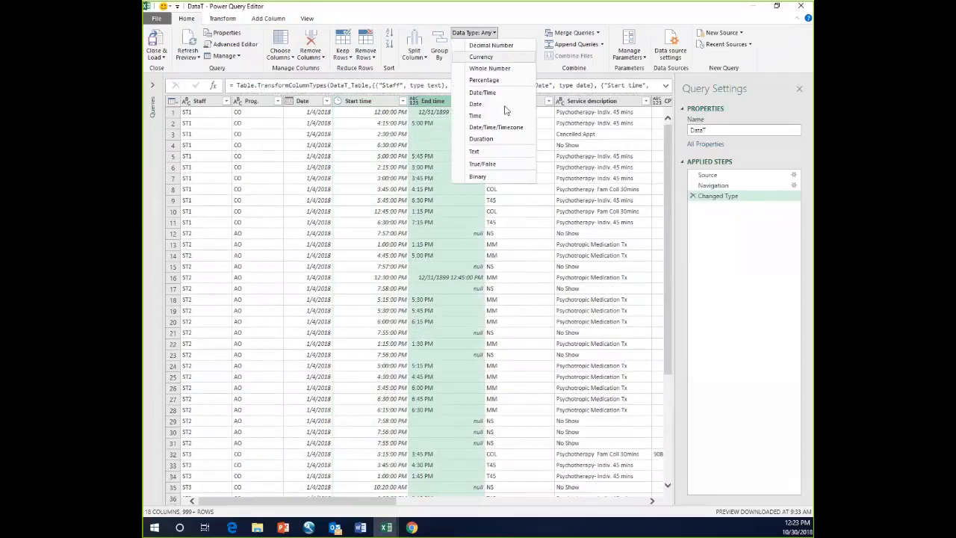
pyautogui.click(483, 116)
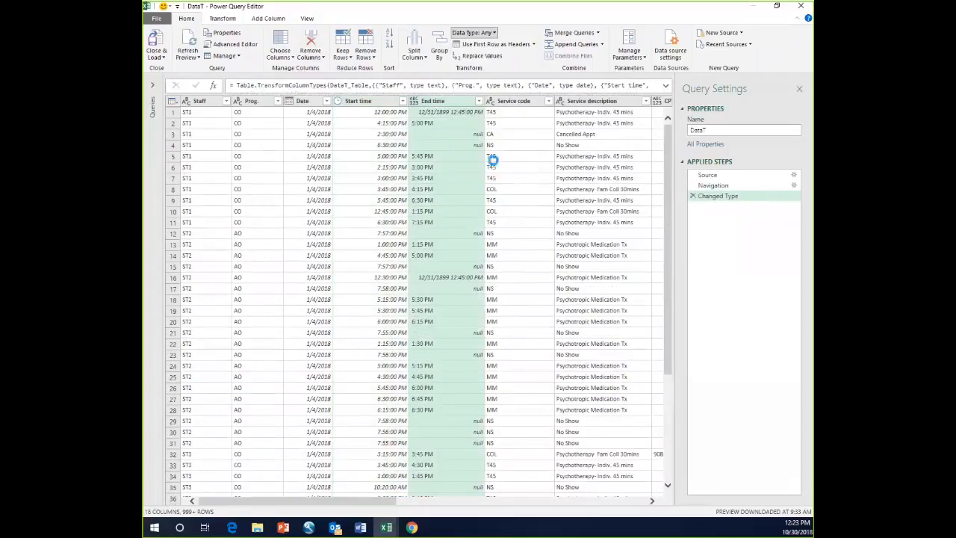
pyautogui.click(515, 144)
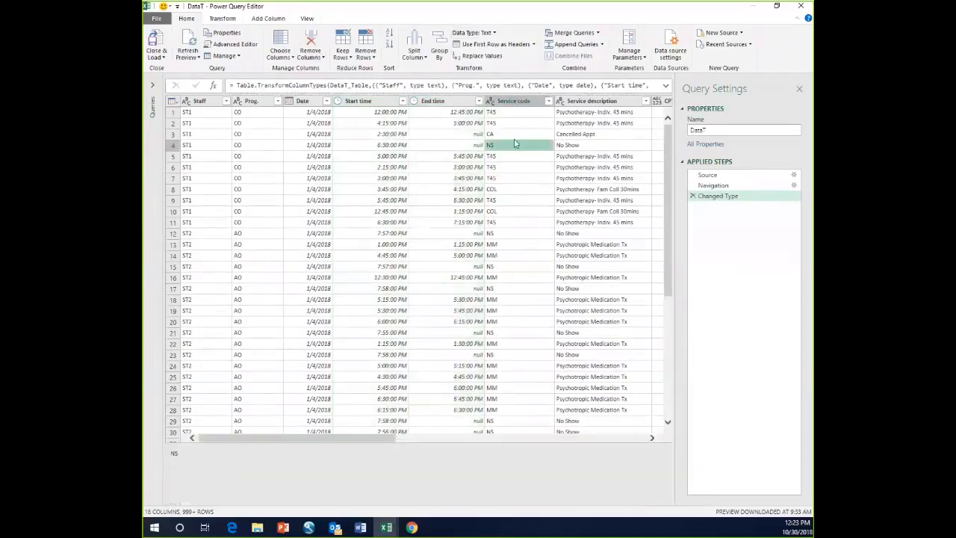
# Review the data types of the columns from Service code through Current billing in the DataT query
pyautogui.click(515, 102)
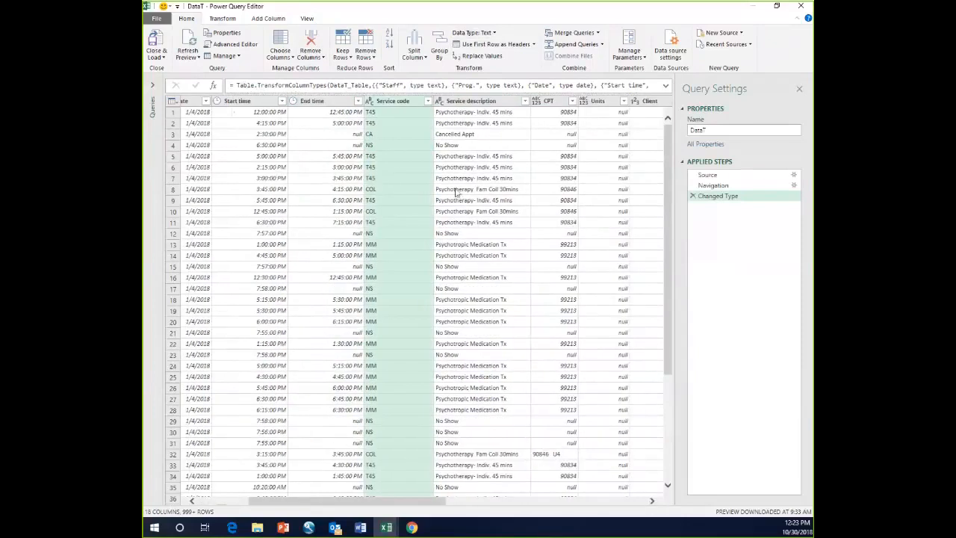
pyautogui.click(564, 113)
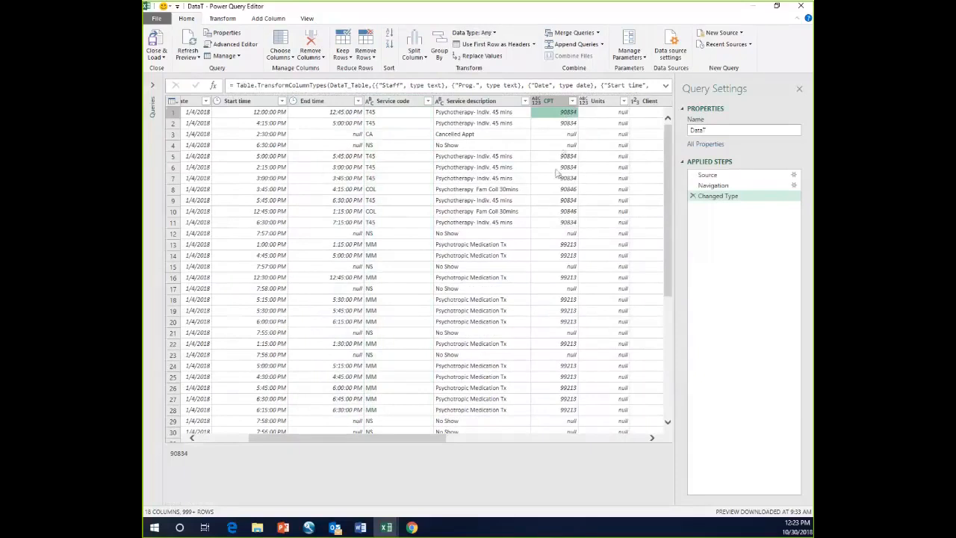
pyautogui.click(652, 441)
pyautogui.click(548, 277)
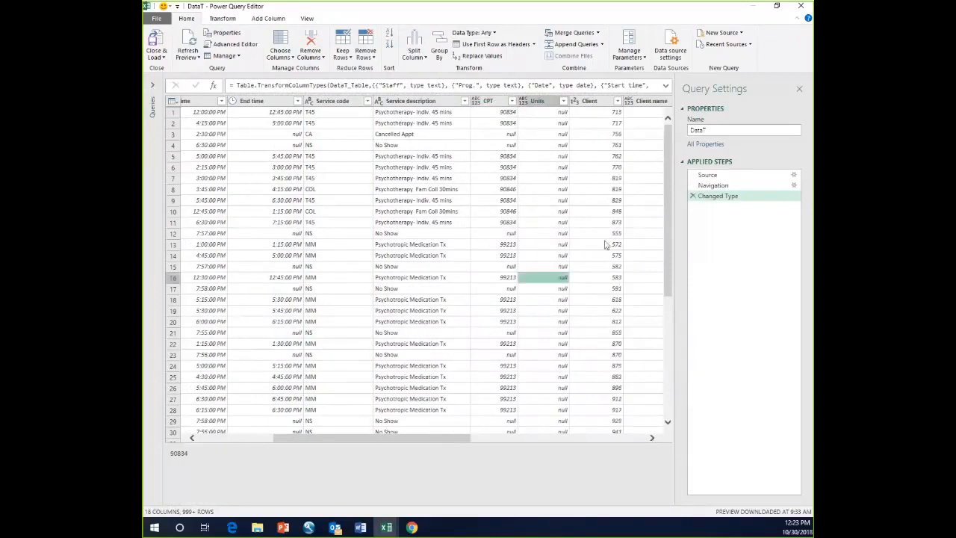
pyautogui.click(616, 189)
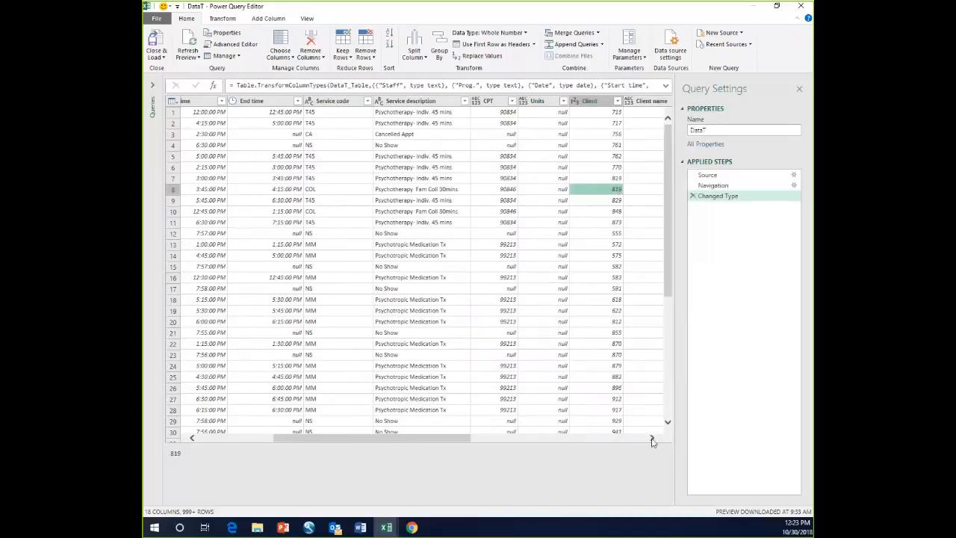
pyautogui.click(652, 441)
pyautogui.click(652, 440)
pyautogui.click(652, 441)
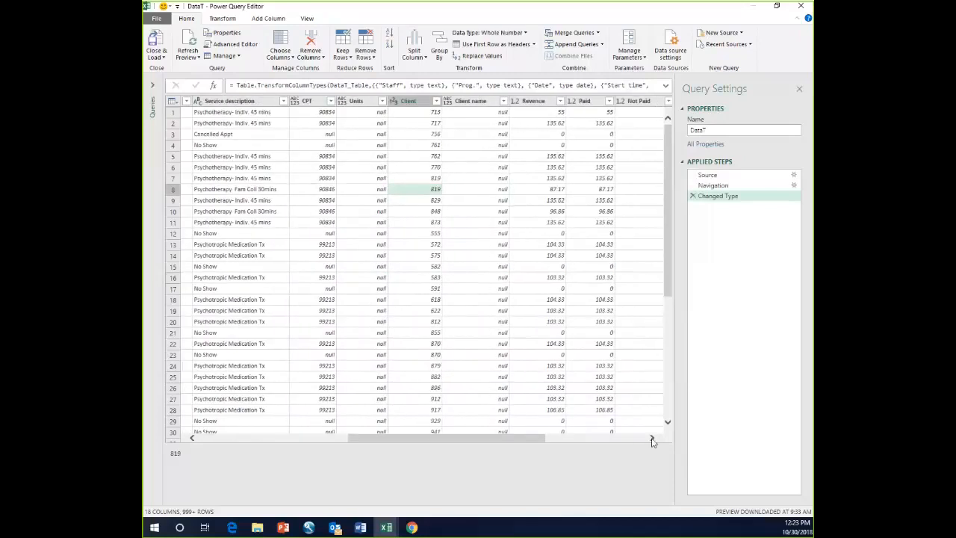
pyautogui.click(652, 441)
pyautogui.click(652, 441)
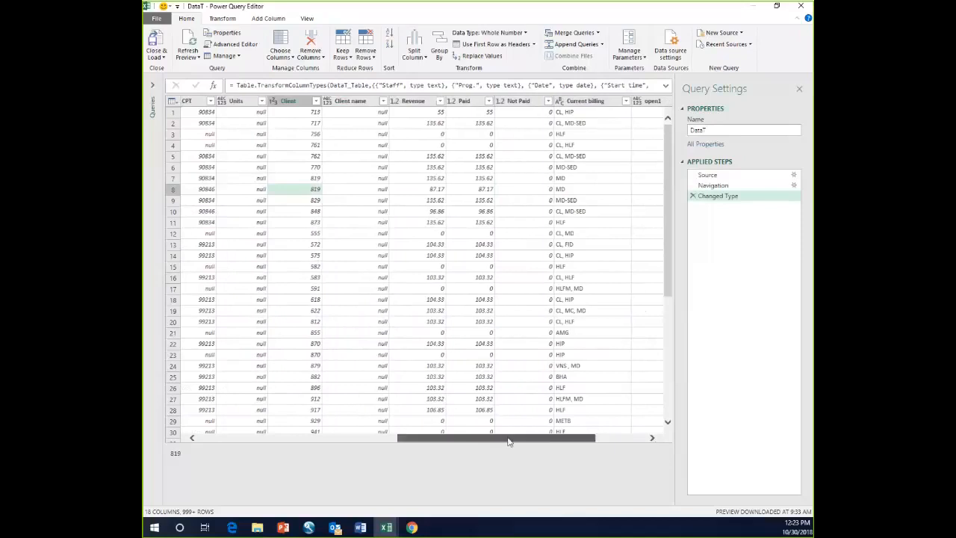
# Examine the DataT query's complete M code in the Advanced Editor, leaving the code as it is
pyautogui.moveTo(485, 441); pyautogui.dragTo(286, 445)
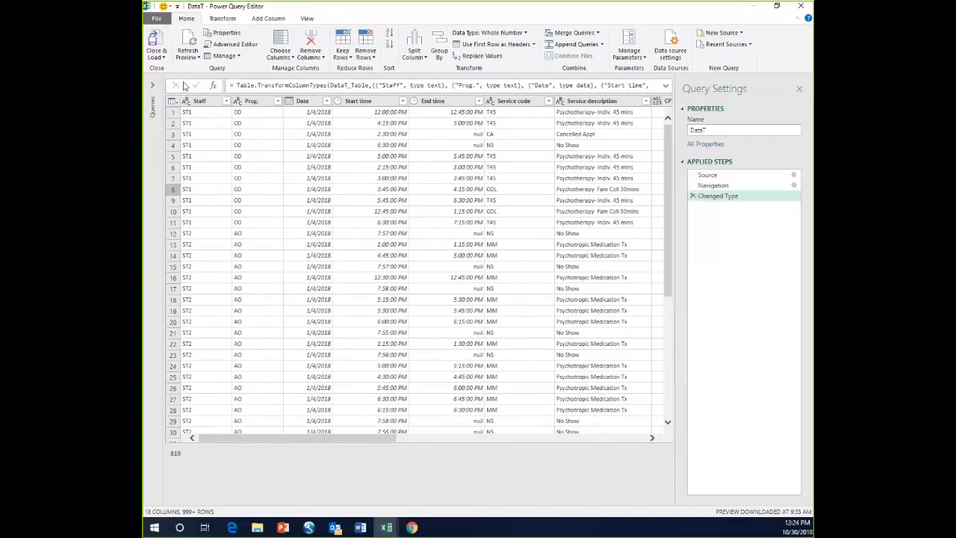
pyautogui.click(245, 48)
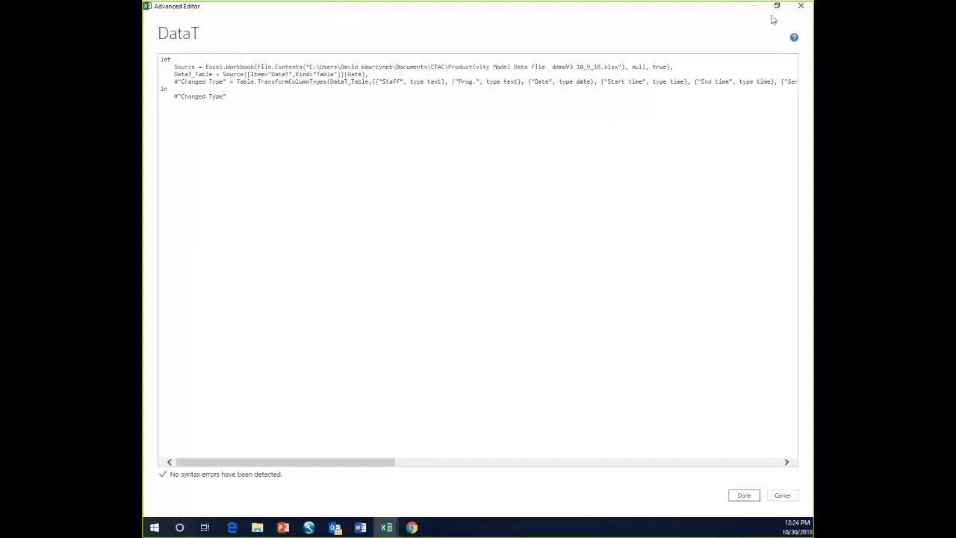
pyautogui.click(800, 6)
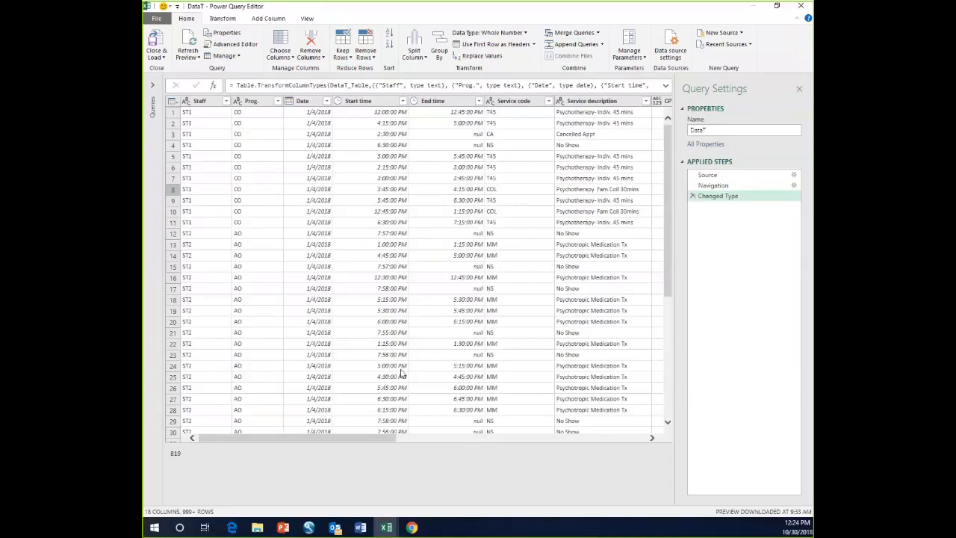
pyautogui.moveTo(358, 441); pyautogui.dragTo(356, 134)
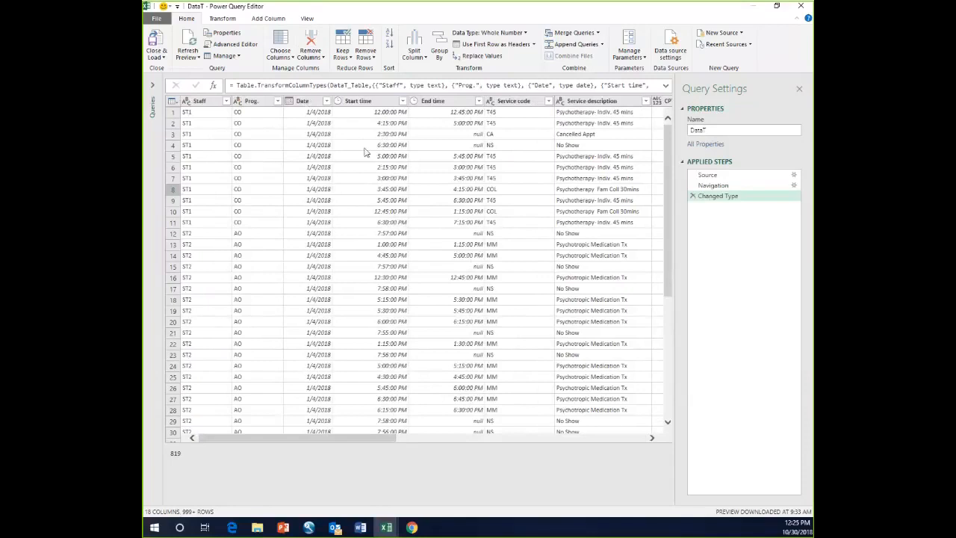
# Review the list of columns to keep in Choose Columns, leaving the selection as it is
pyautogui.click(293, 60)
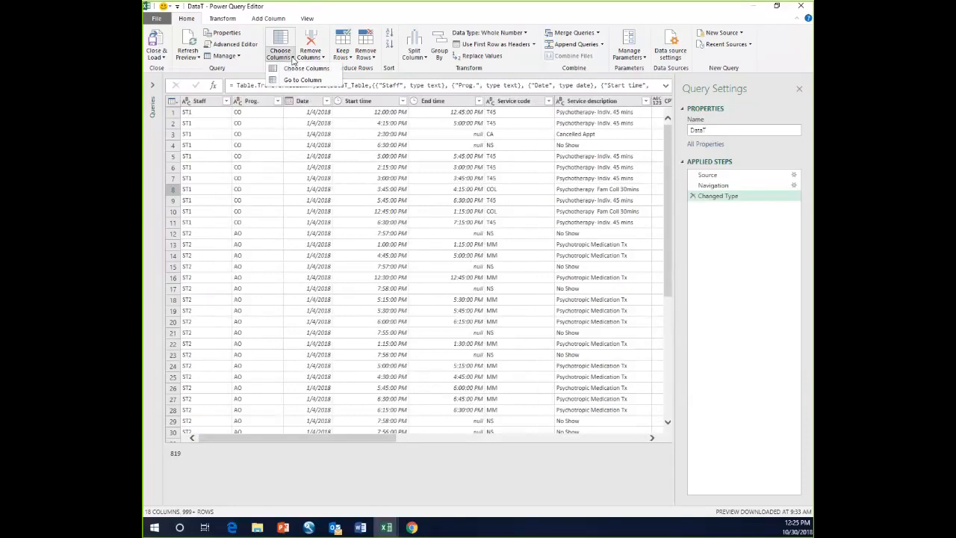
pyautogui.click(295, 68)
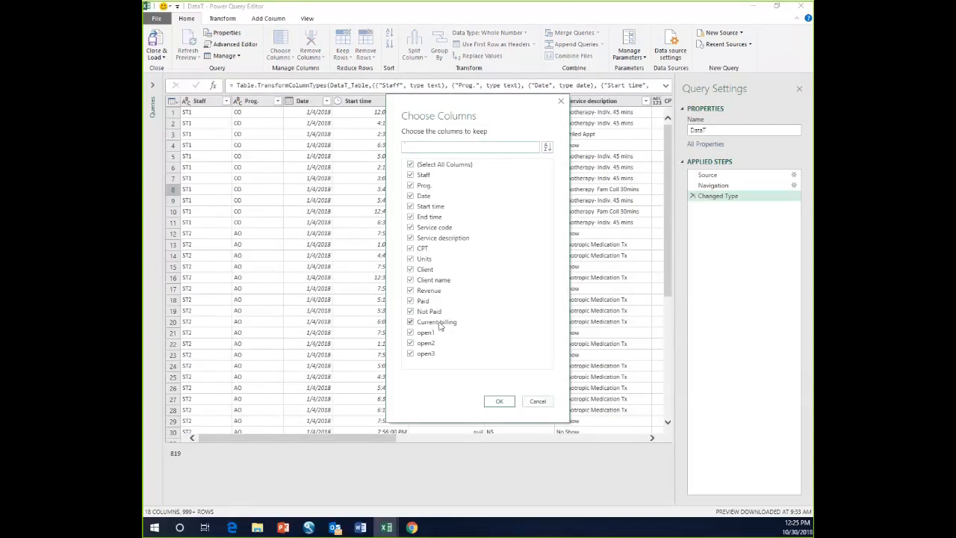
pyautogui.click(538, 402)
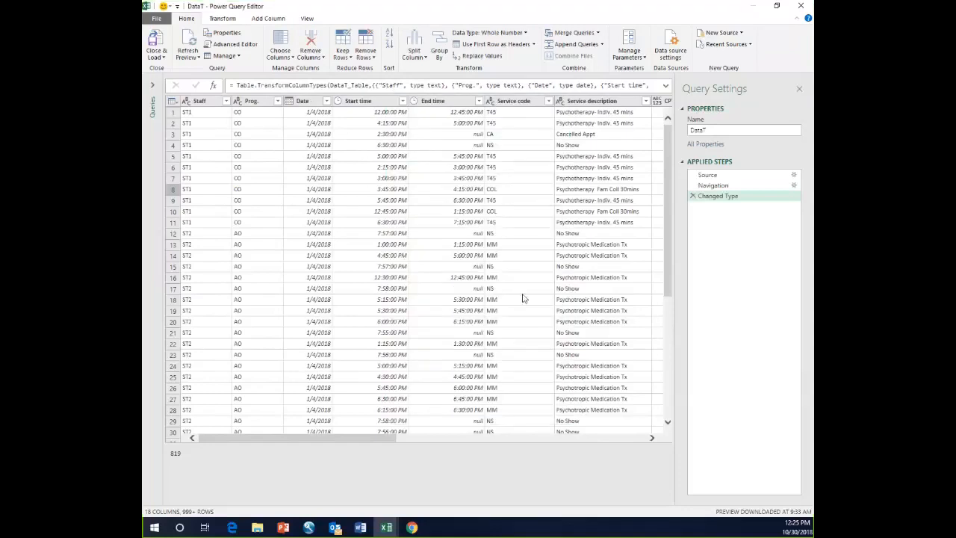
# Remove the Units, Client name and open1 columns from the DataT query
pyautogui.click(652, 442)
pyautogui.click(651, 441)
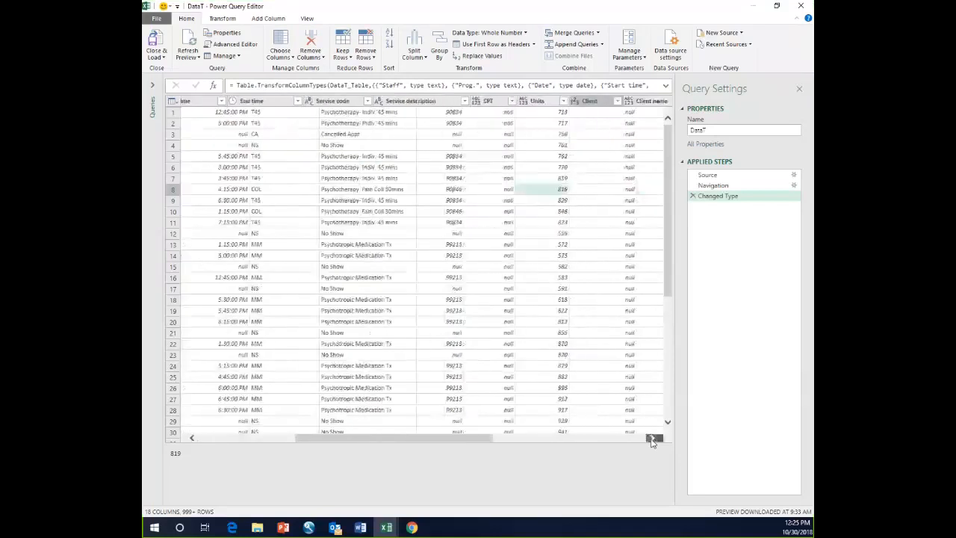
pyautogui.click(651, 442)
pyautogui.click(651, 442)
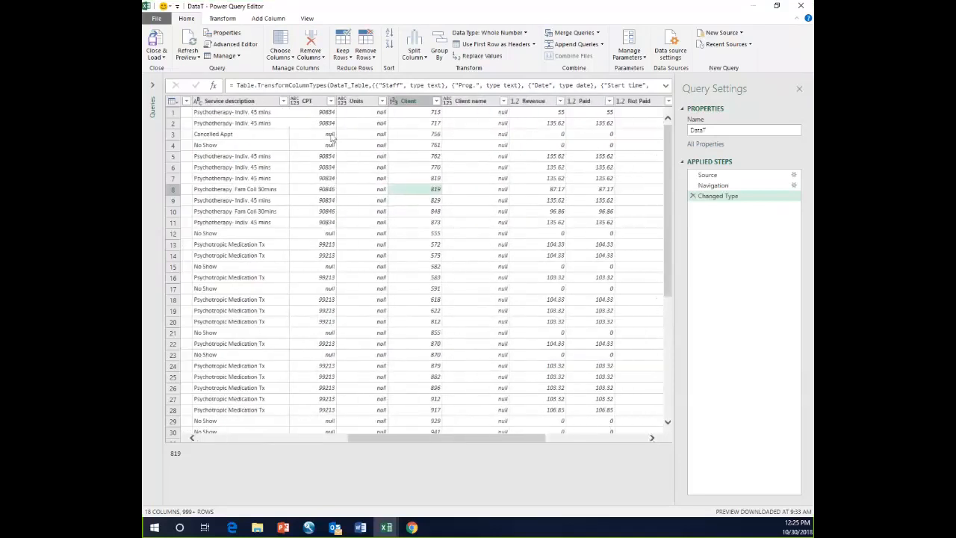
pyautogui.click(366, 104)
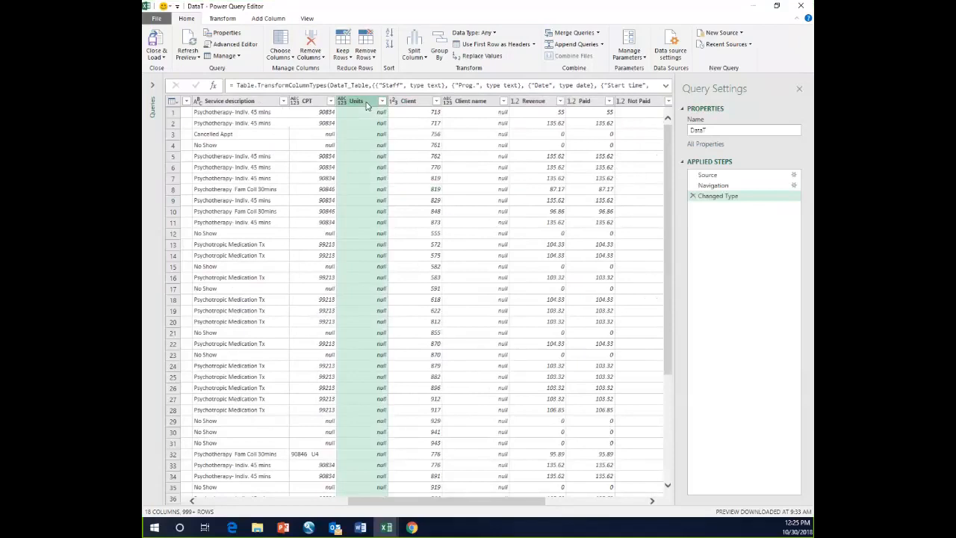
pyautogui.keyDown('ctrl'); pyautogui.click(479, 103); pyautogui.keyUp('ctrl')
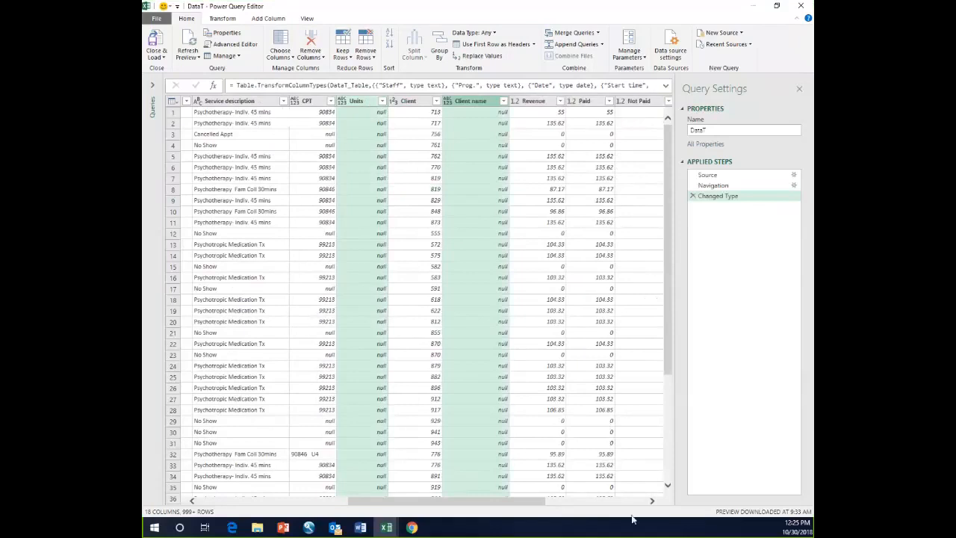
pyautogui.click(652, 501)
pyautogui.click(653, 501)
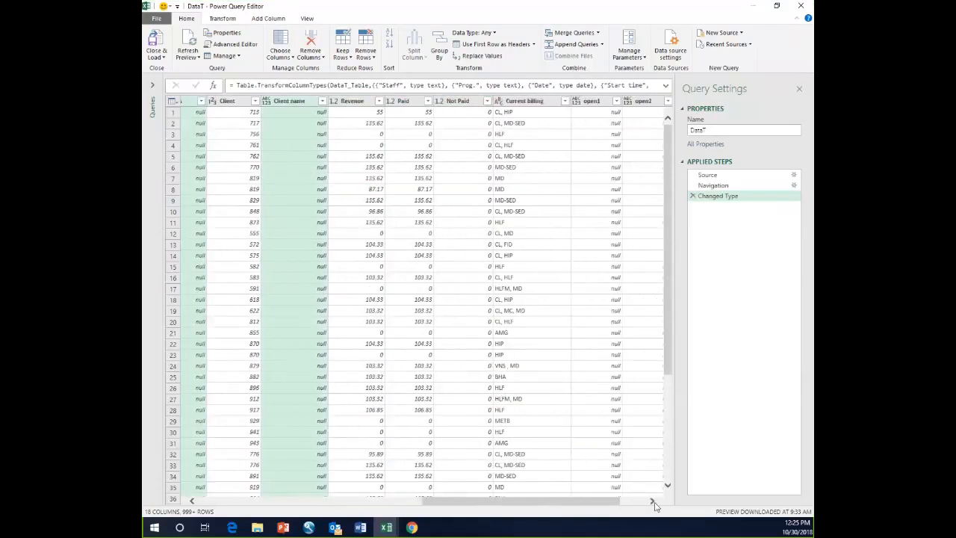
pyautogui.click(587, 105)
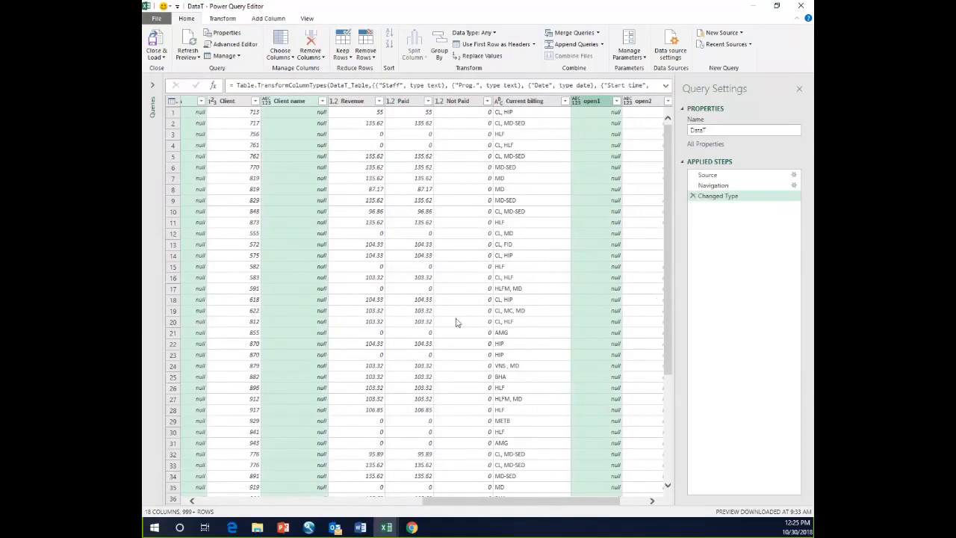
pyautogui.click(309, 56)
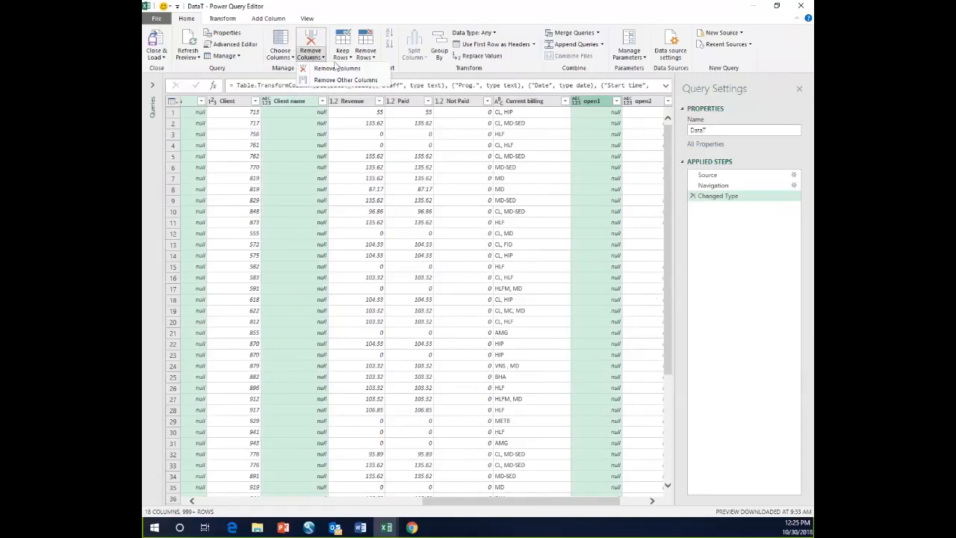
pyautogui.click(335, 70)
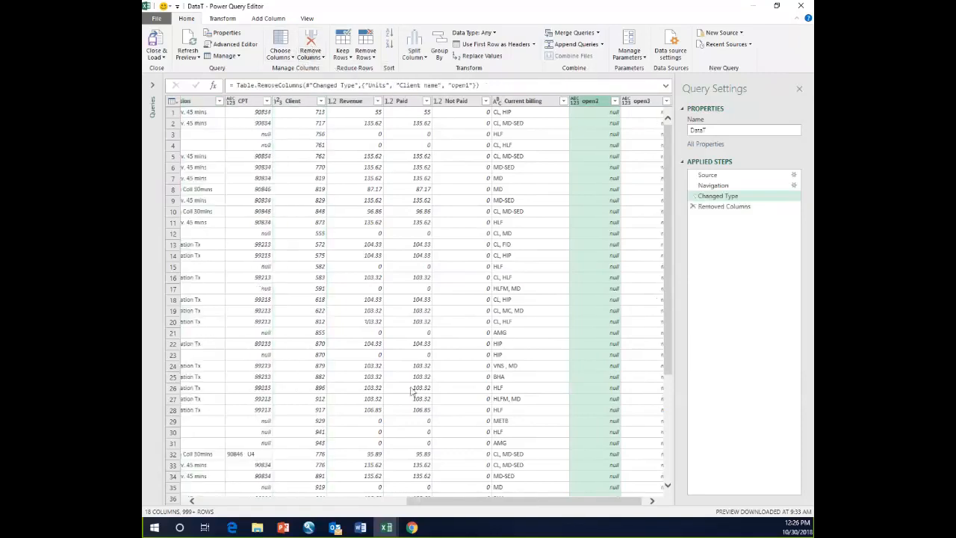
# Examine the Removed Columns step's full formula and look over the available Keep Rows options
pyautogui.moveTo(470, 506); pyautogui.dragTo(289, 502)
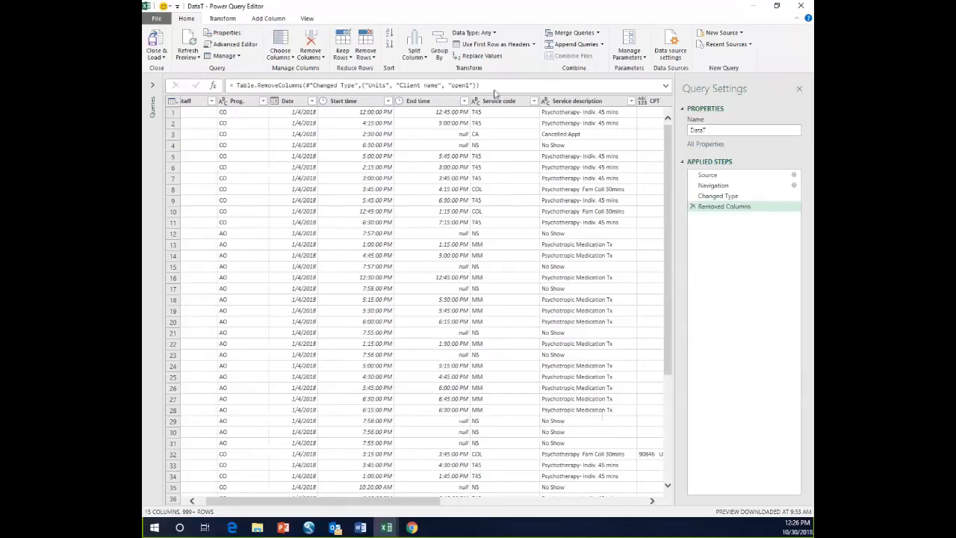
pyautogui.click(666, 86)
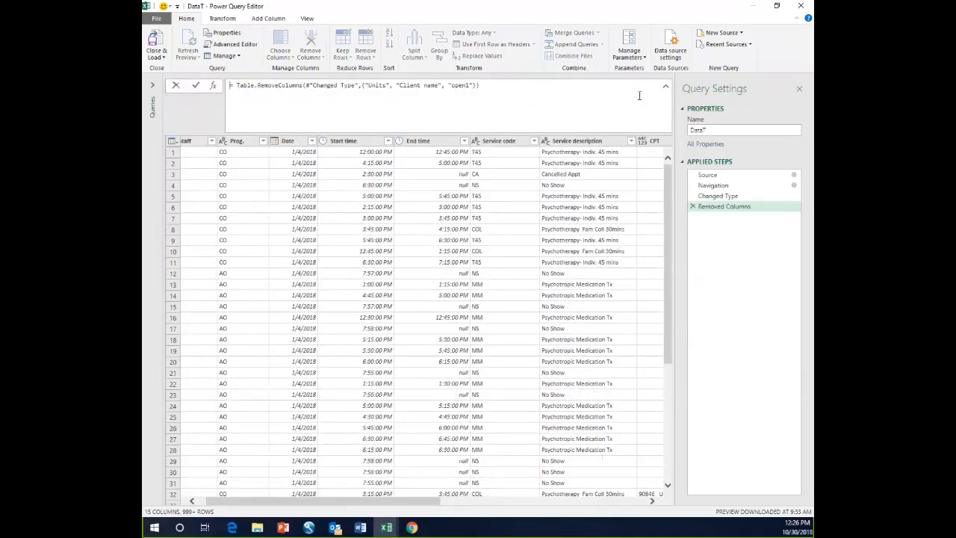
pyautogui.click(666, 86)
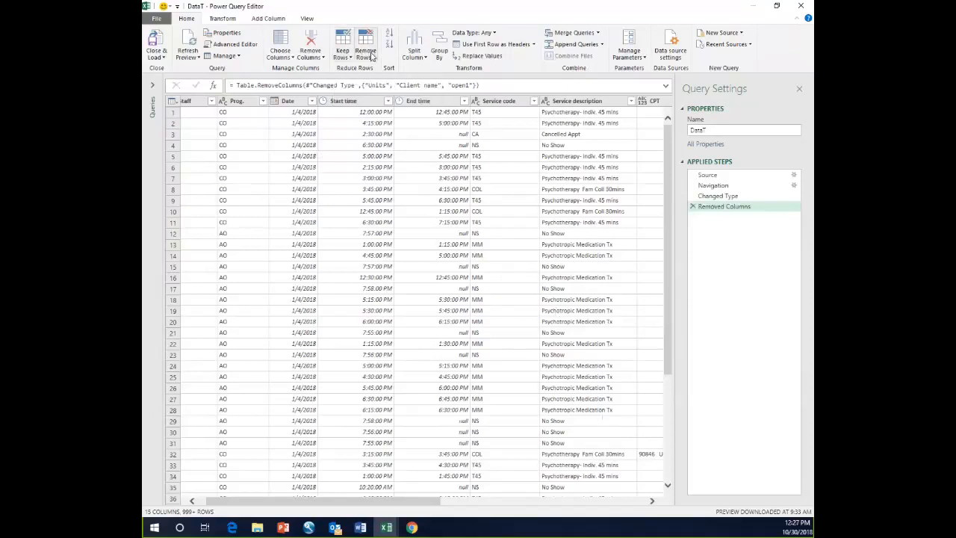
pyautogui.click(350, 58)
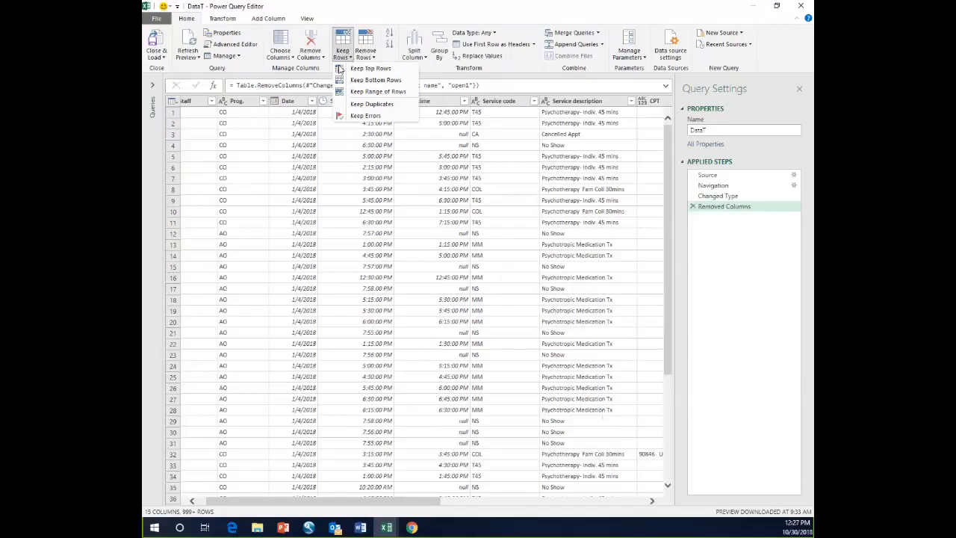
pyautogui.click(339, 56)
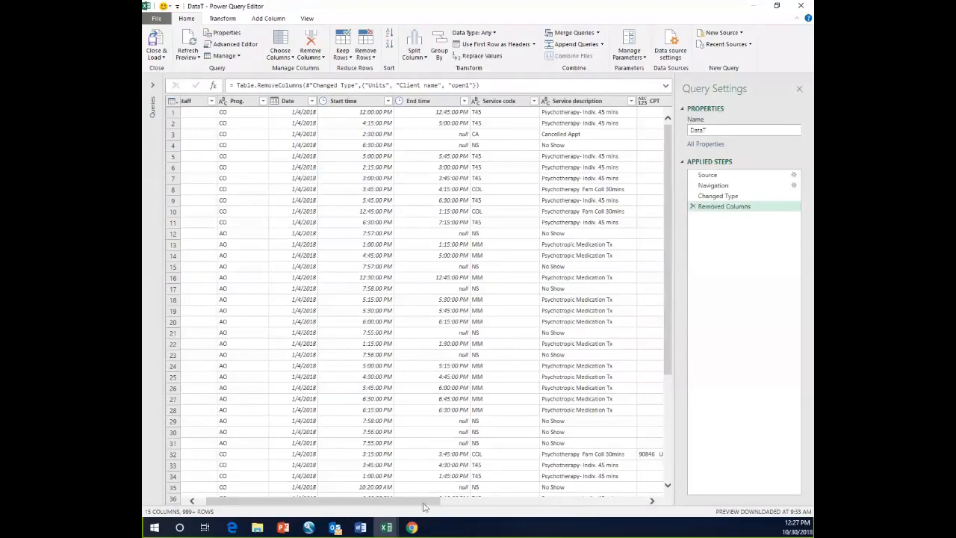
# Split the Current billing column by the Comma delimiter at each occurrence and check the resulting columns
pyautogui.moveTo(425, 505); pyautogui.dragTo(606, 504)
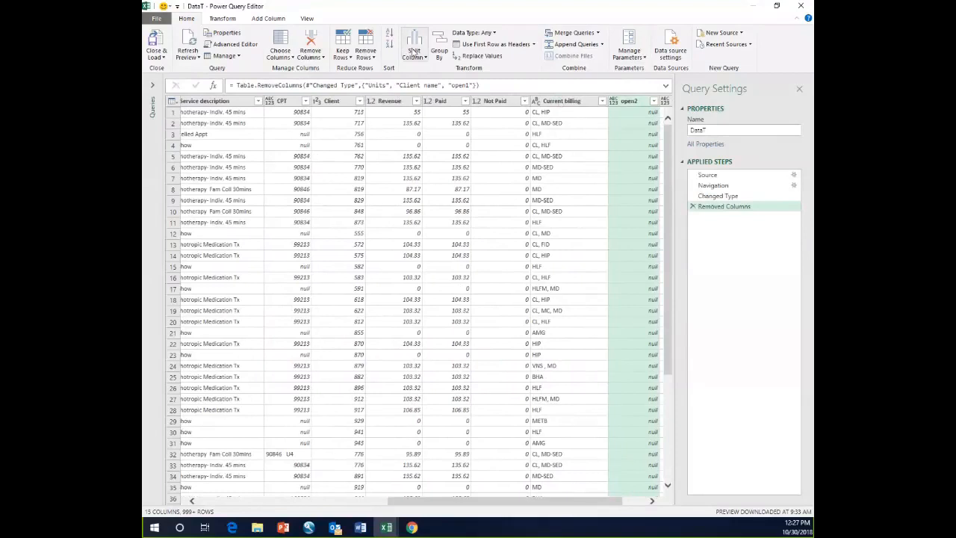
pyautogui.click(560, 102)
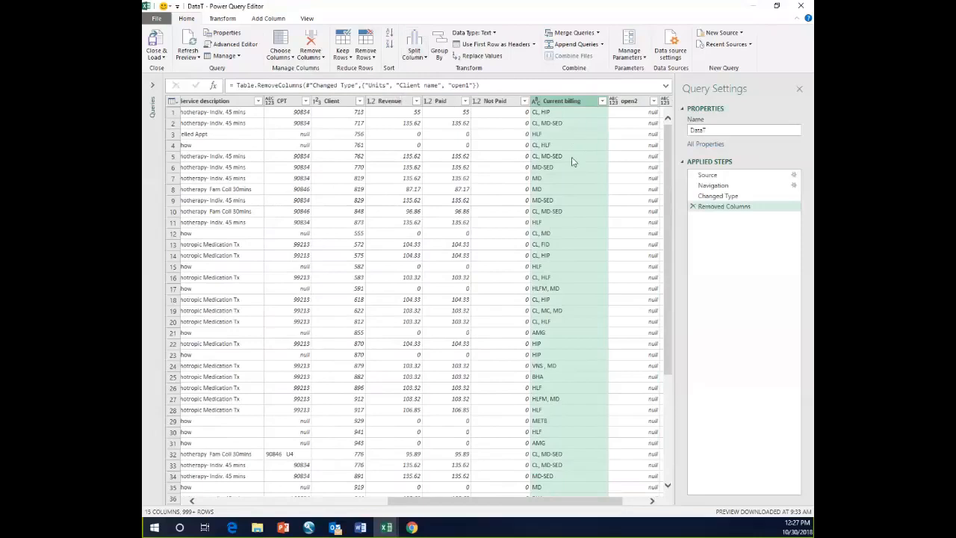
pyautogui.click(419, 59)
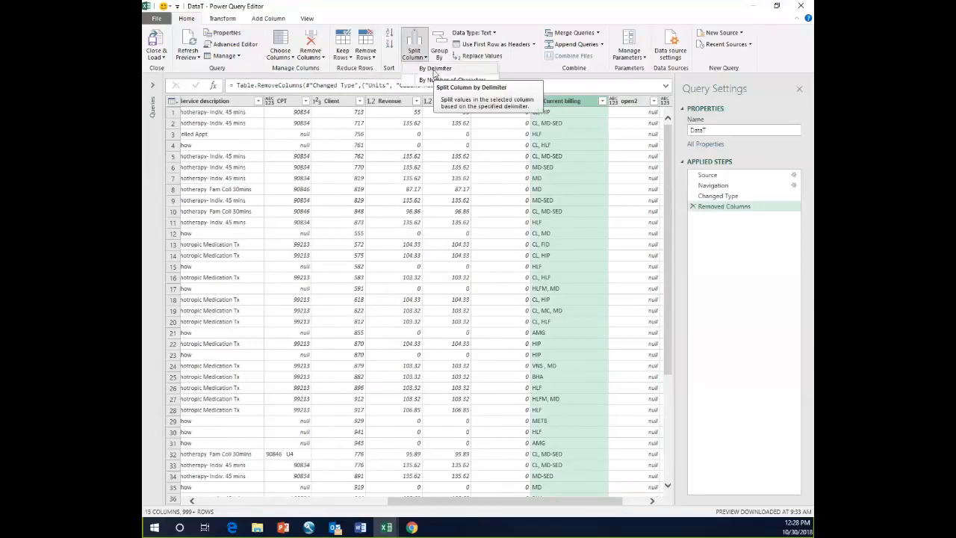
pyautogui.click(436, 69)
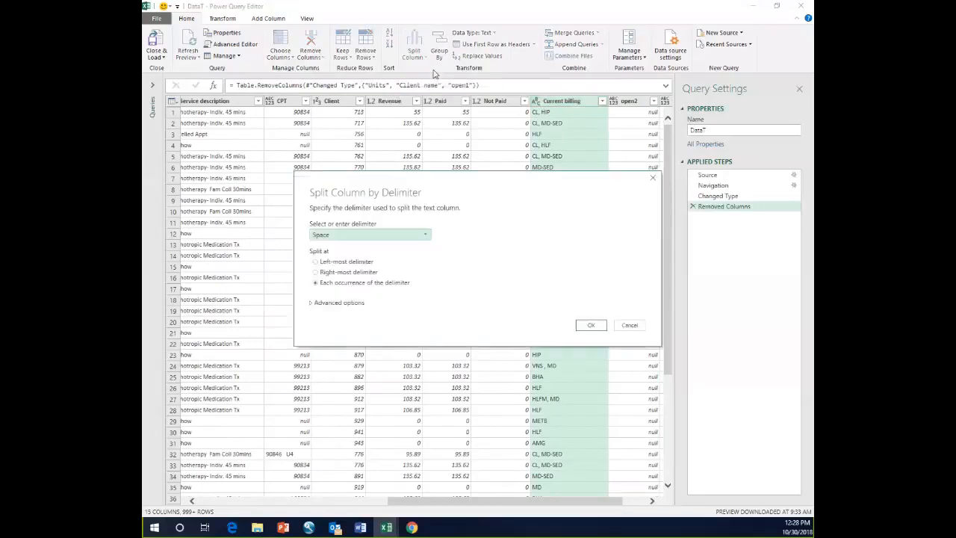
pyautogui.click(425, 237)
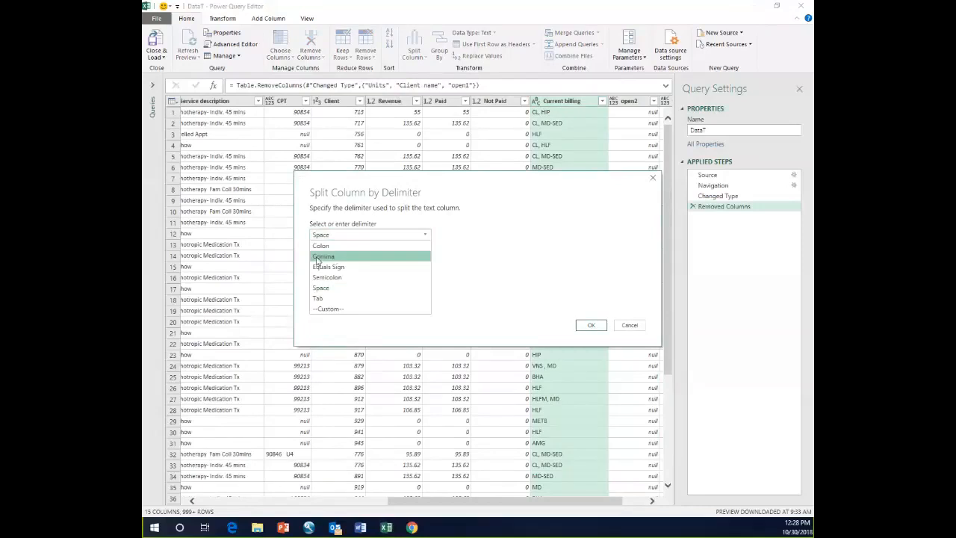
pyautogui.click(316, 258)
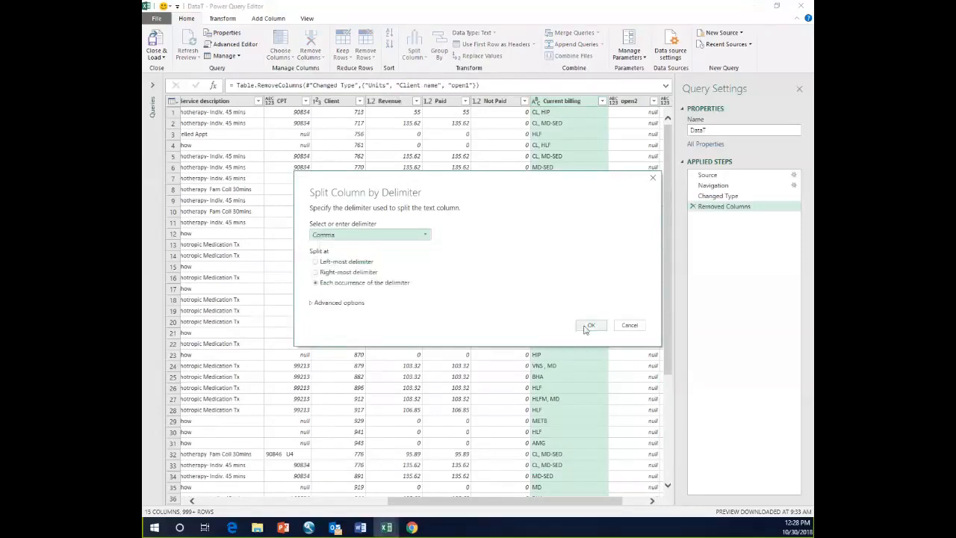
pyautogui.click(589, 326)
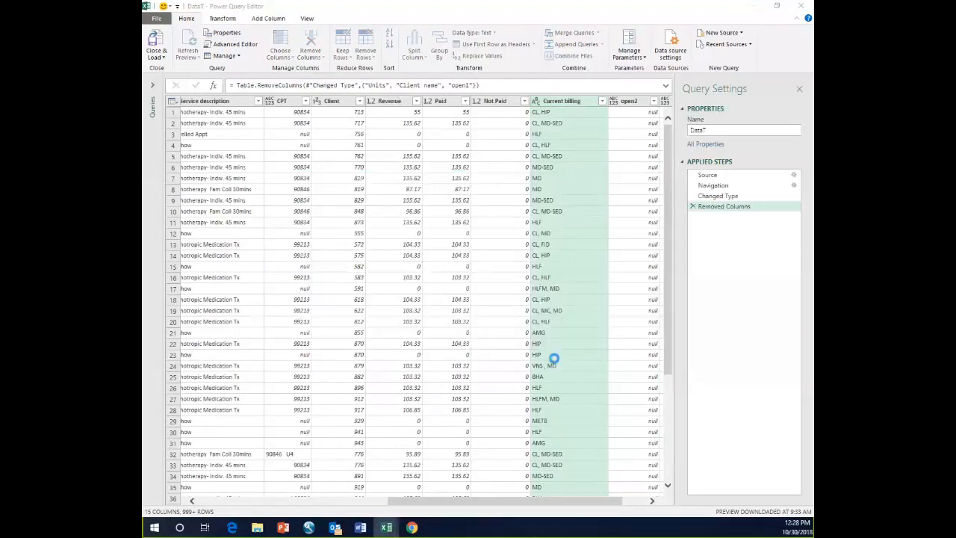
pyautogui.click(652, 500)
pyautogui.click(653, 502)
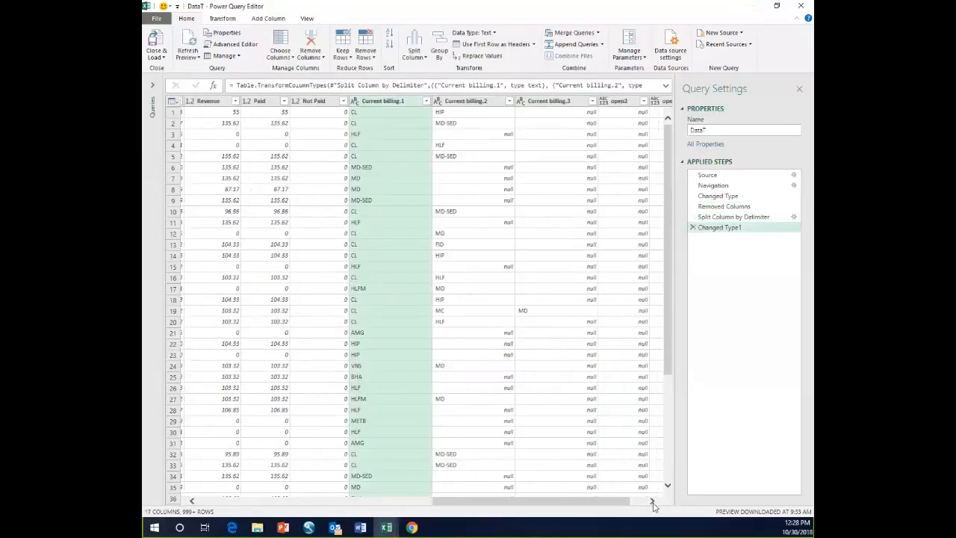
pyautogui.click(652, 500)
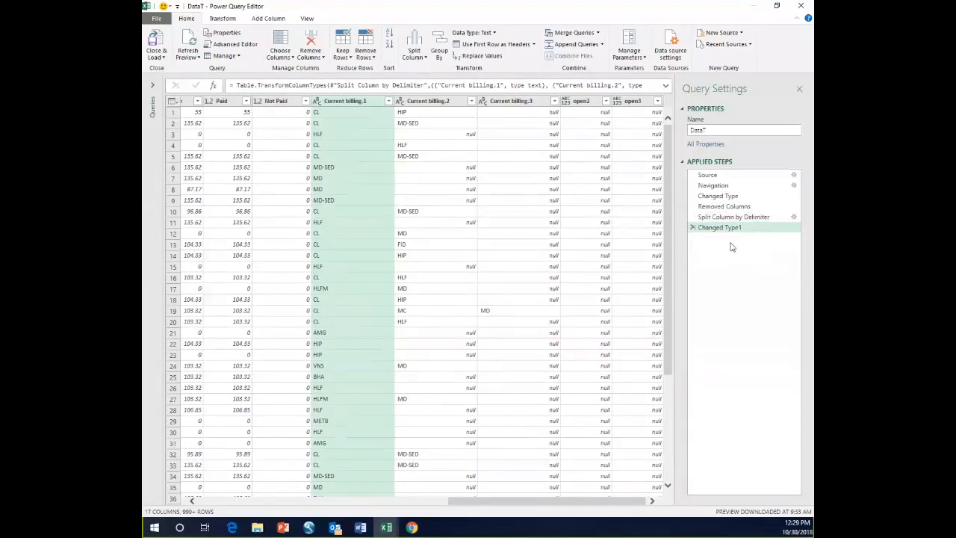
# Delete the Changed Type1 and Split Column by Delimiter steps from the DataT query
pyautogui.click(693, 229)
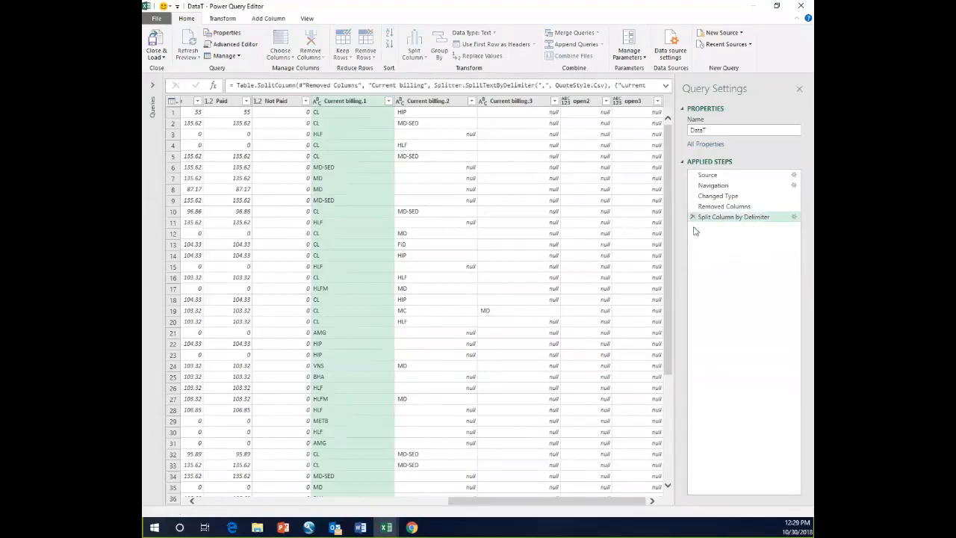
pyautogui.click(693, 217)
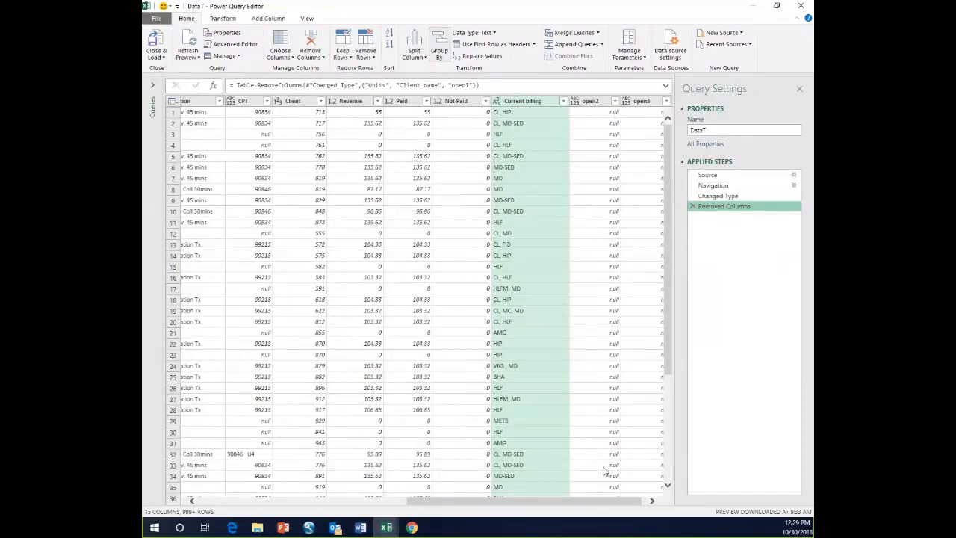
# Group the rows by Service description with a Count Rows column named Count, and delete the Grouped Rows step
pyautogui.moveTo(561, 502); pyautogui.dragTo(444, 485)
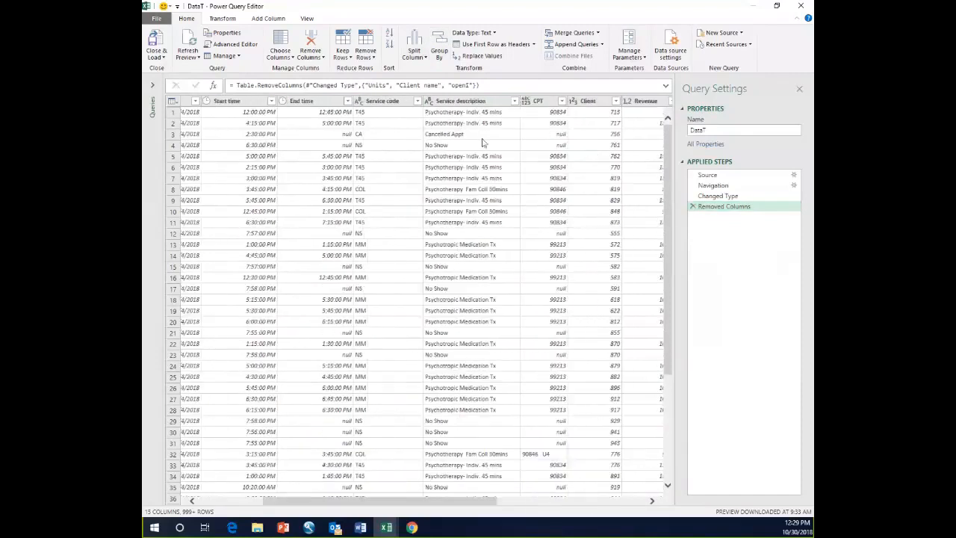
pyautogui.click(469, 102)
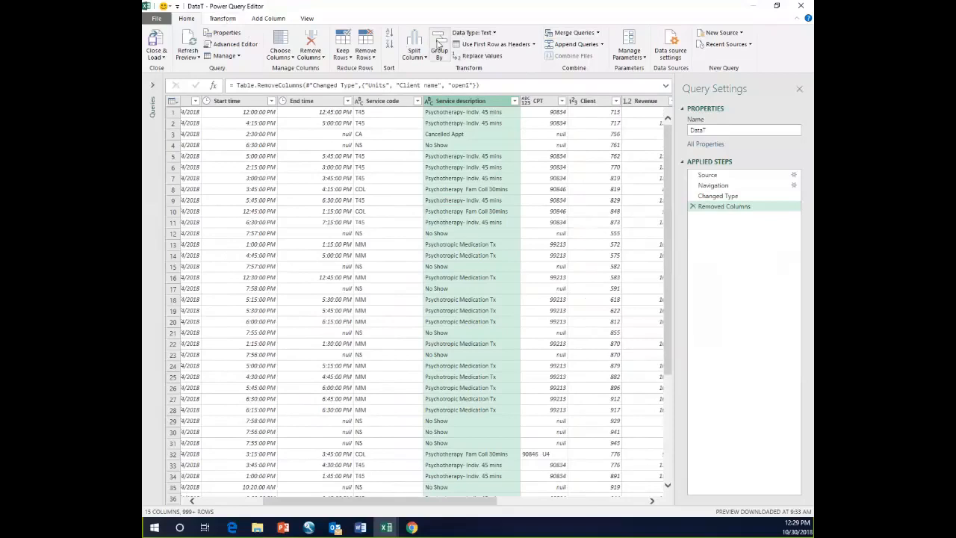
pyautogui.click(439, 43)
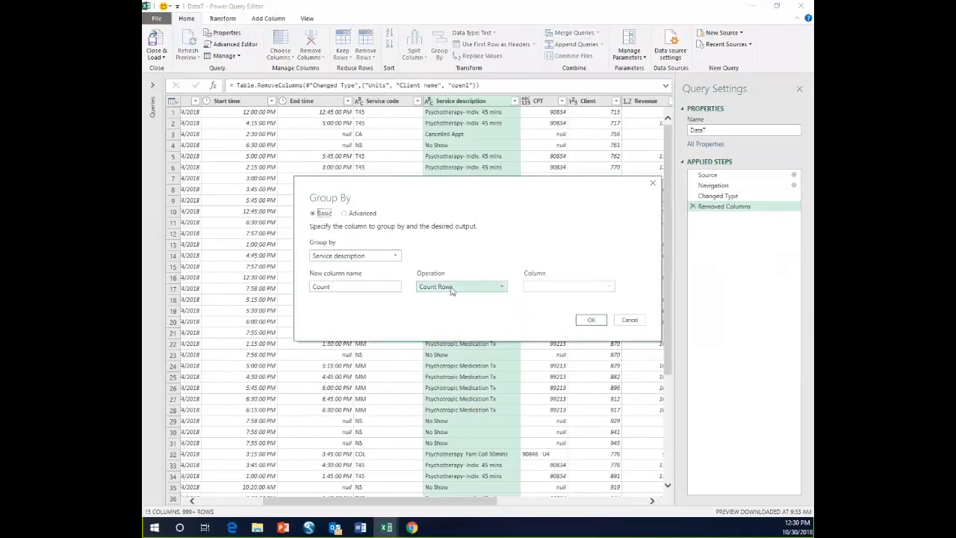
pyautogui.click(590, 322)
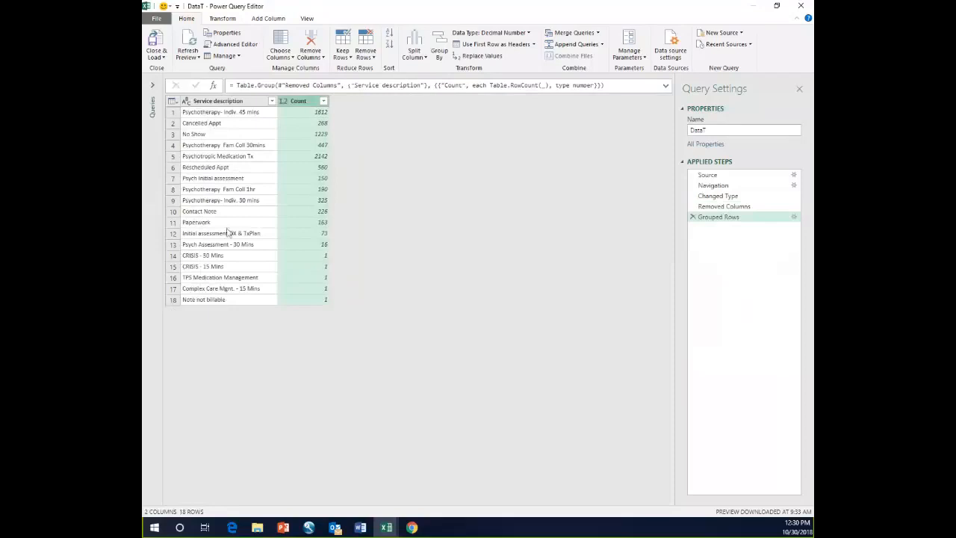
pyautogui.click(693, 217)
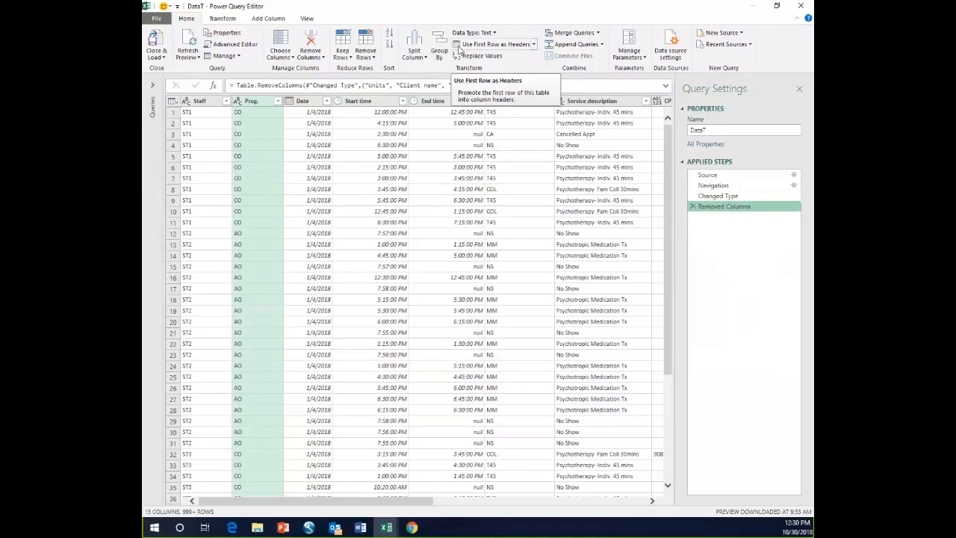
pyautogui.click(652, 501)
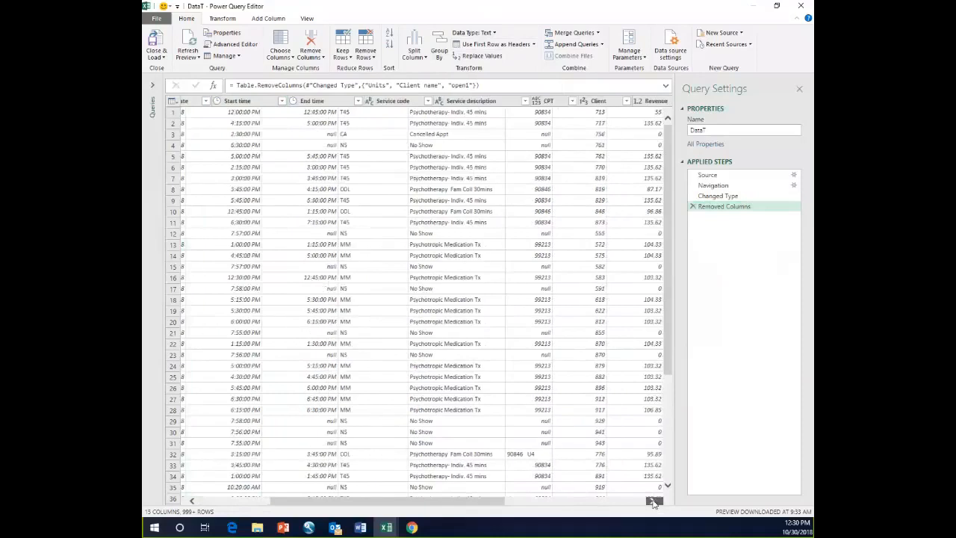
pyautogui.click(652, 501)
pyautogui.click(653, 501)
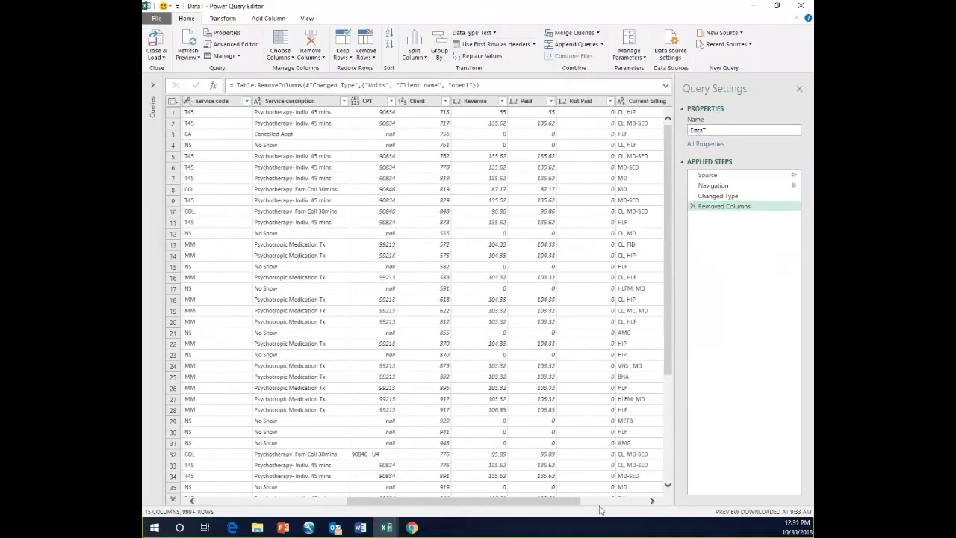
pyautogui.moveTo(560, 504); pyautogui.dragTo(538, 504)
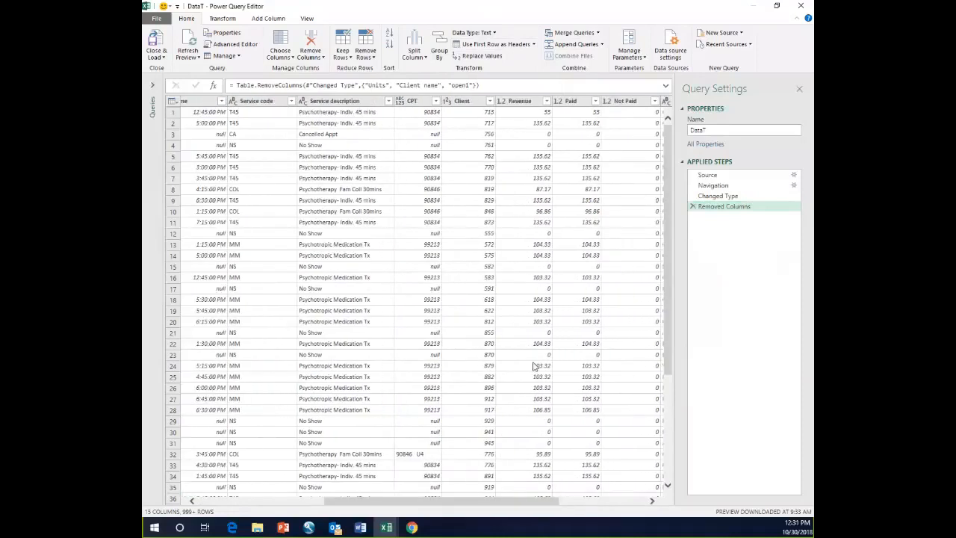
pyautogui.click(420, 105)
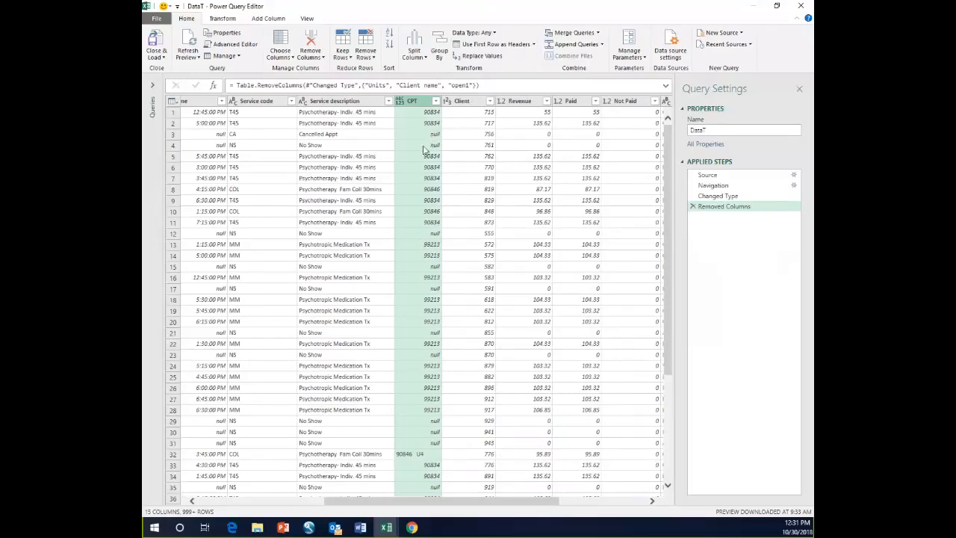
pyautogui.click(478, 56)
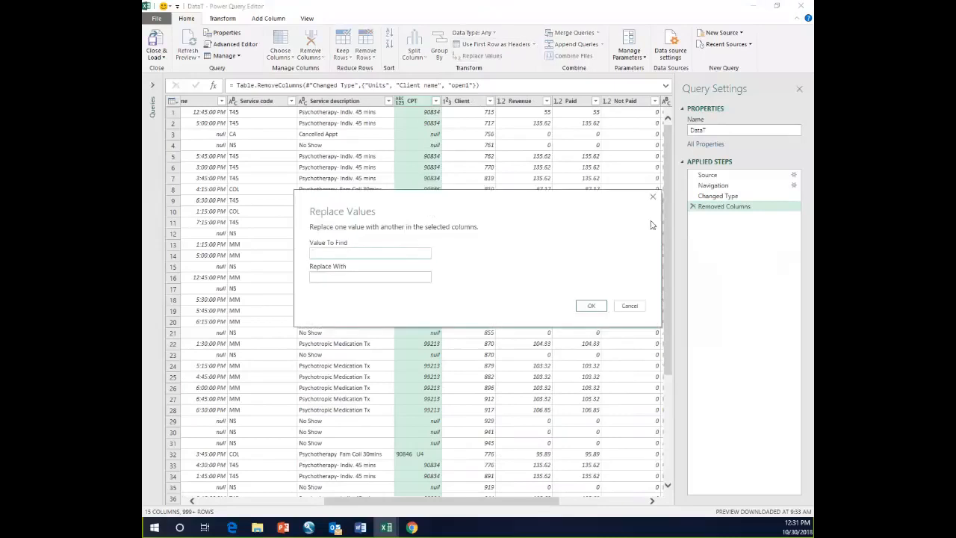
pyautogui.click(653, 199)
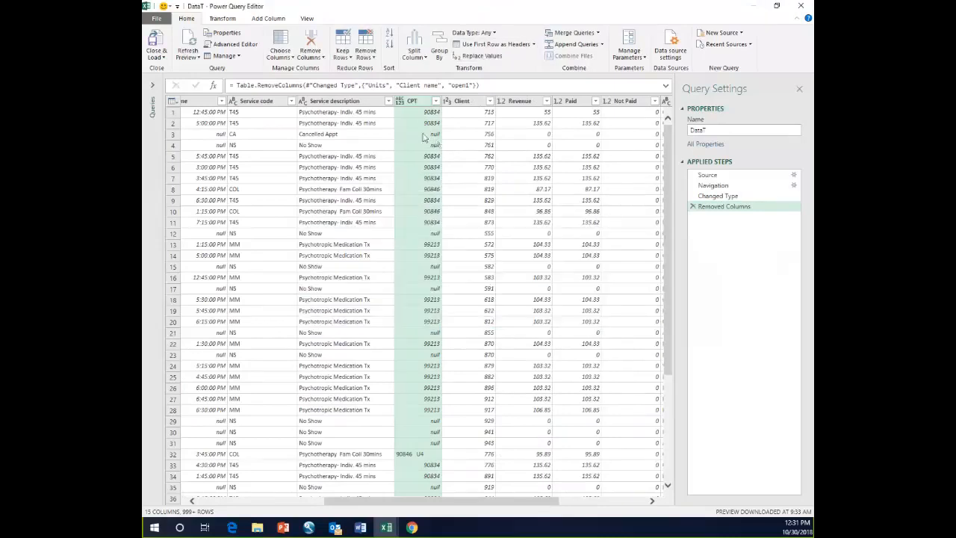
# Replace the null values in the CPT column with 0, and delete the Replaced Value step
pyautogui.click(433, 136)
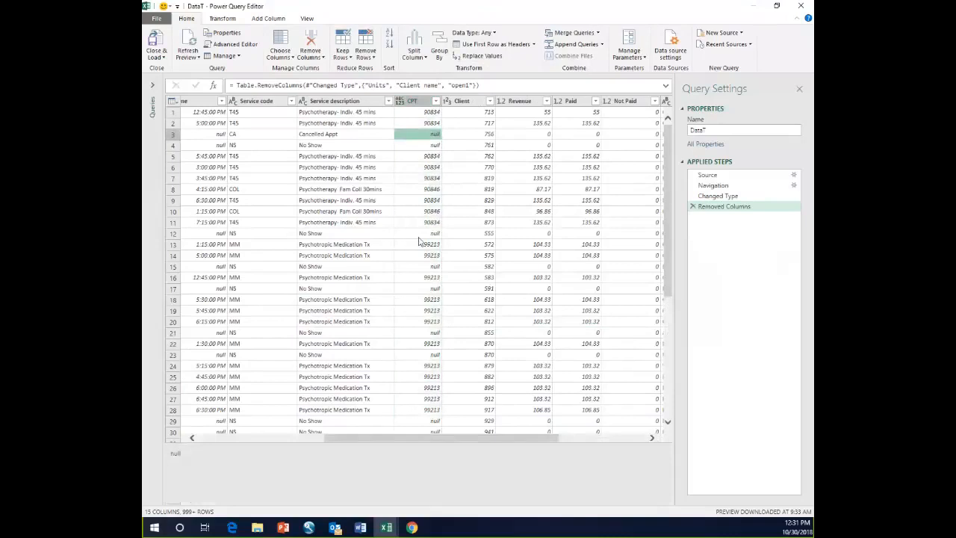
pyautogui.click(482, 56)
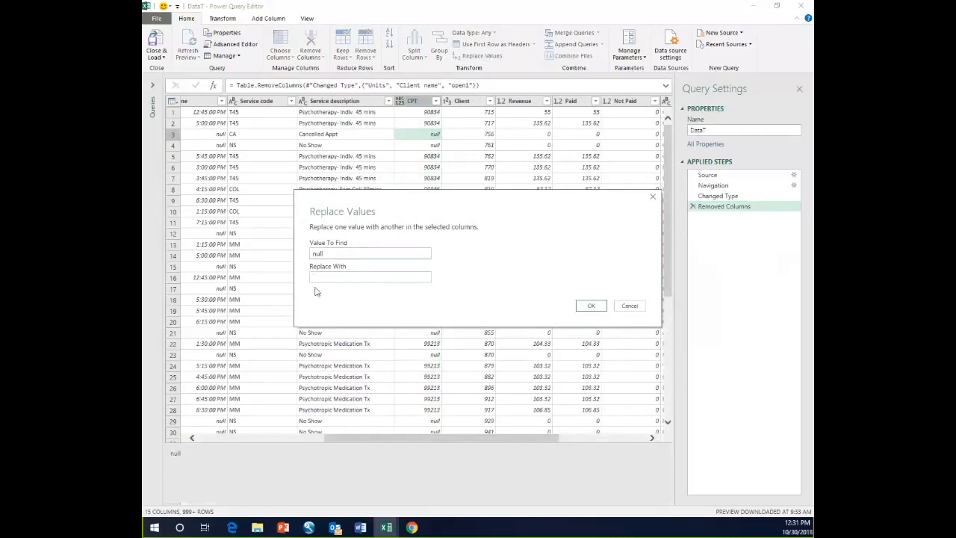
pyautogui.write('0')
pyautogui.click(592, 306)
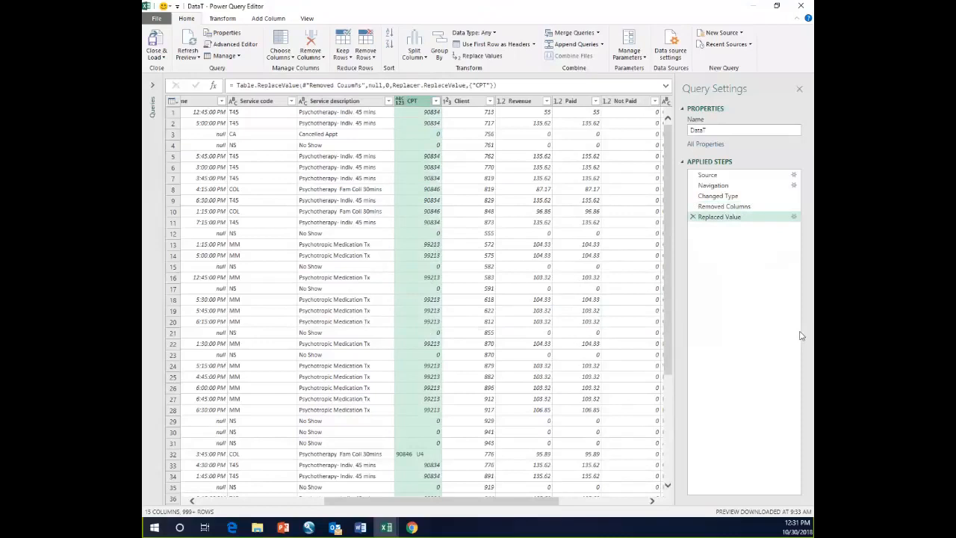
pyautogui.click(692, 218)
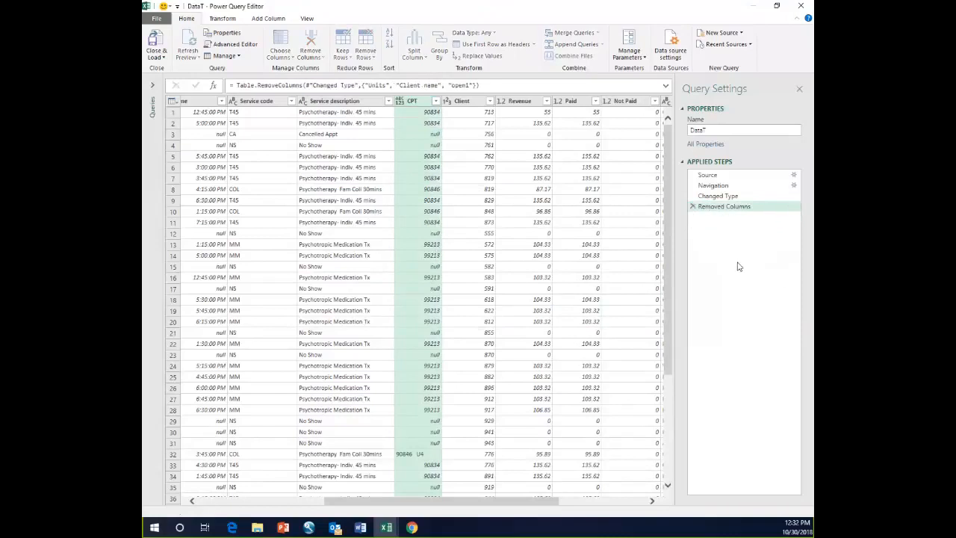
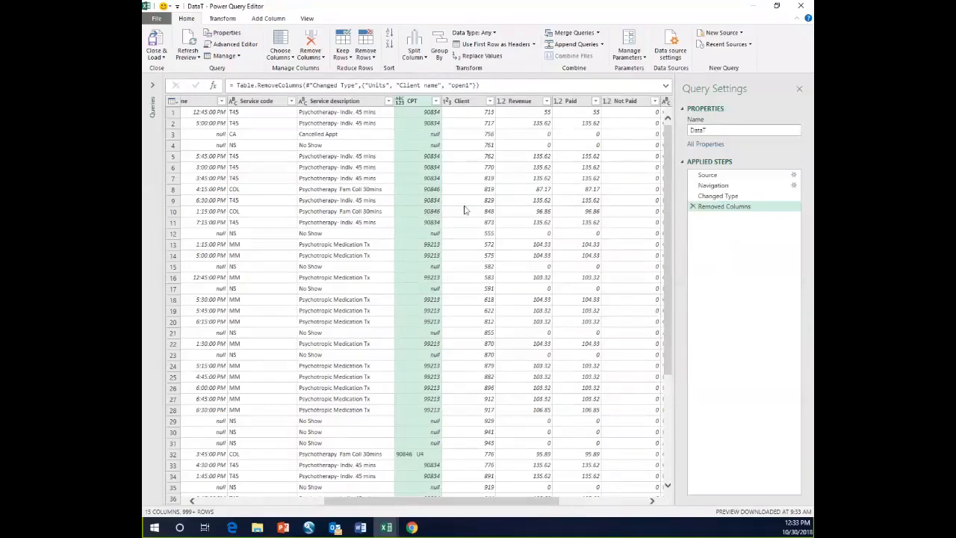
# Transform the Date column into an age, and delete the Calculated Age step
pyautogui.click(215, 19)
pyautogui.click(477, 144)
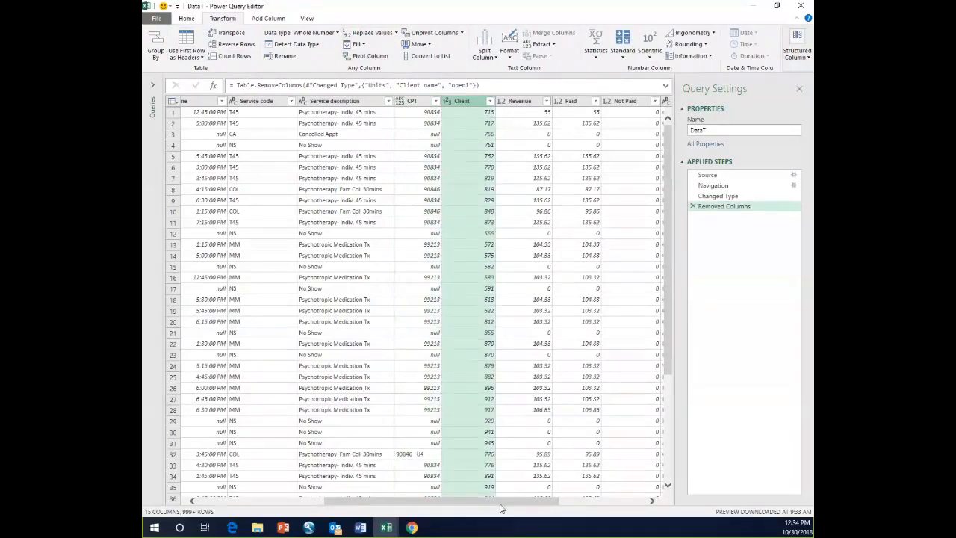
pyautogui.moveTo(501, 507); pyautogui.dragTo(358, 478)
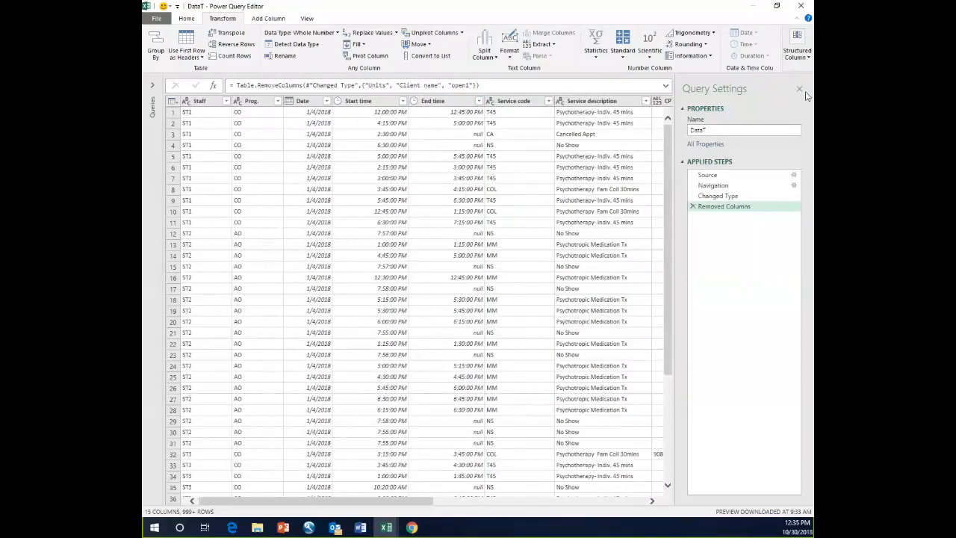
pyautogui.click(318, 104)
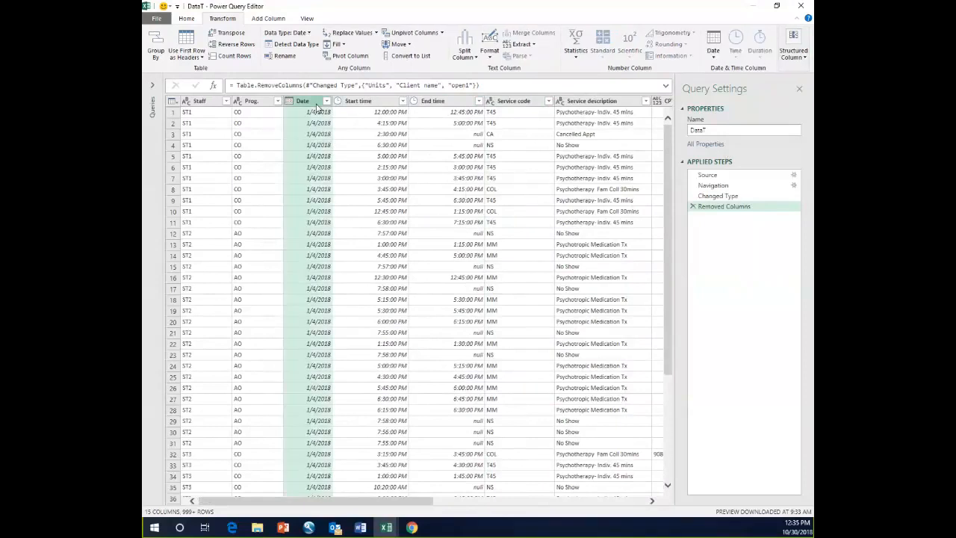
pyautogui.click(714, 60)
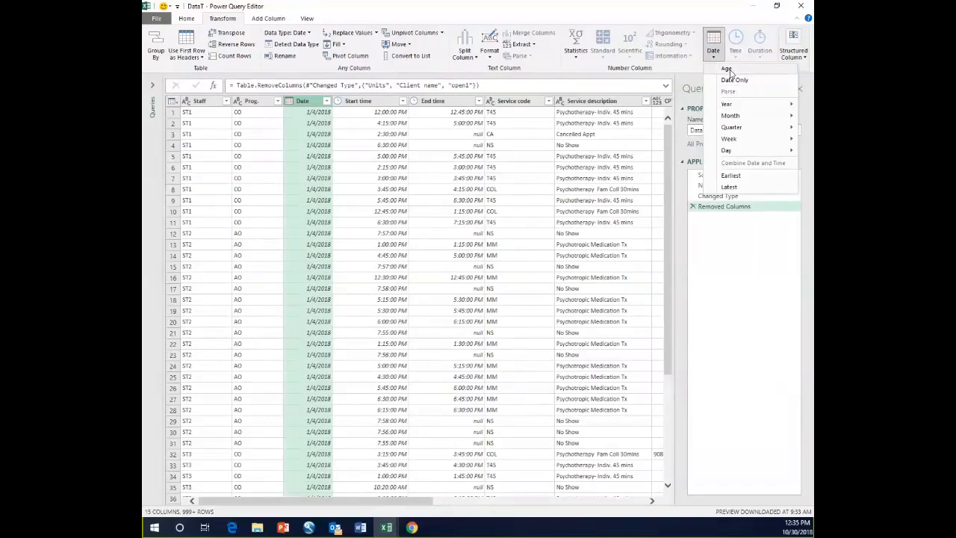
pyautogui.click(727, 69)
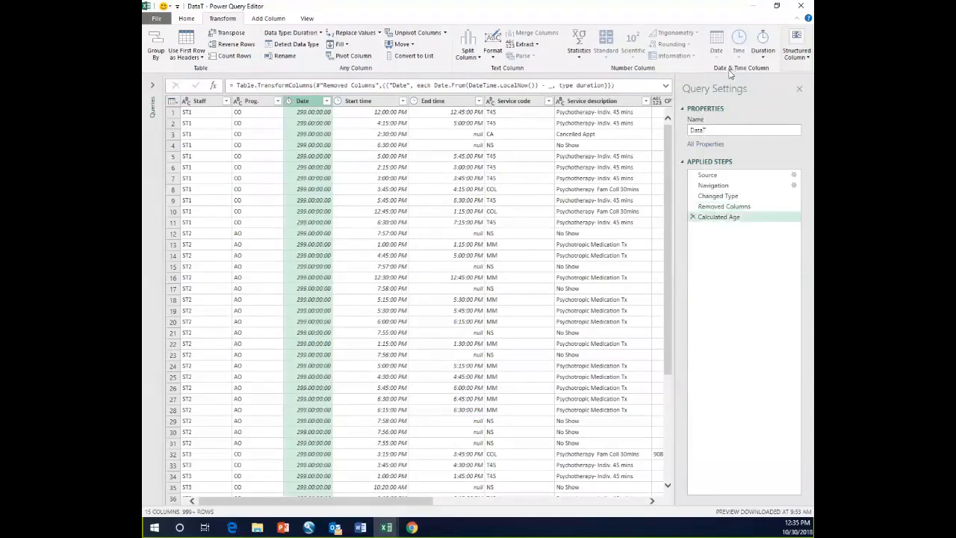
pyautogui.click(692, 217)
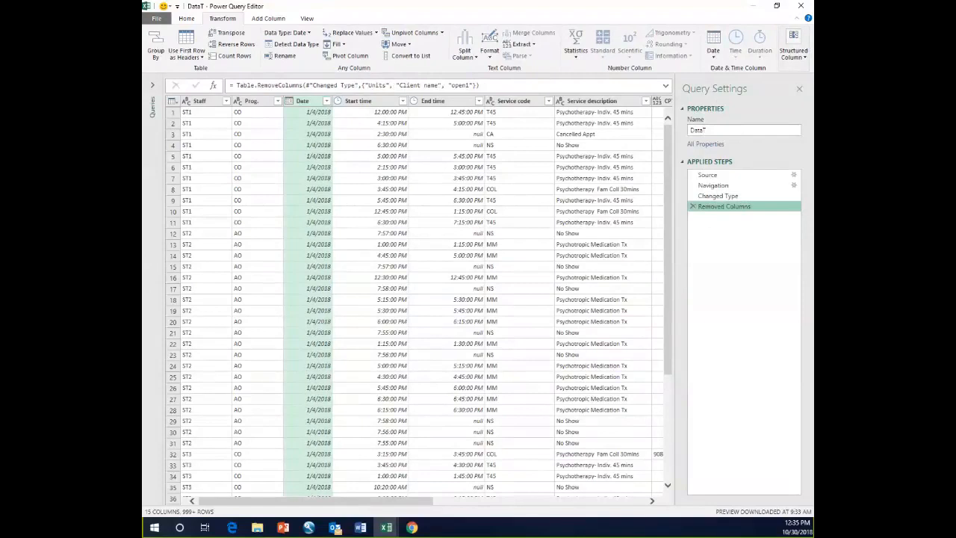
# Transform the Date column to show only the year, and delete the Extracted Year step
pyautogui.click(713, 55)
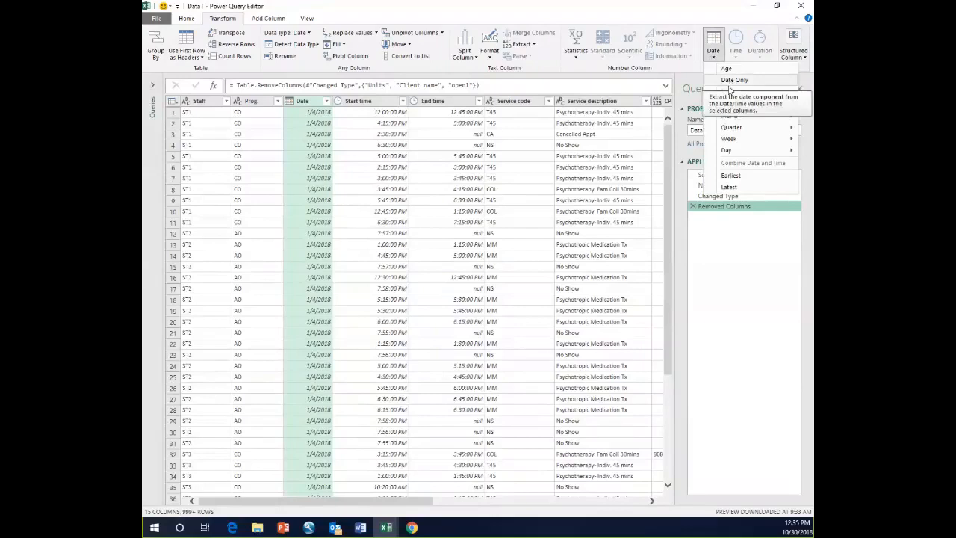
pyautogui.moveTo(735, 108)
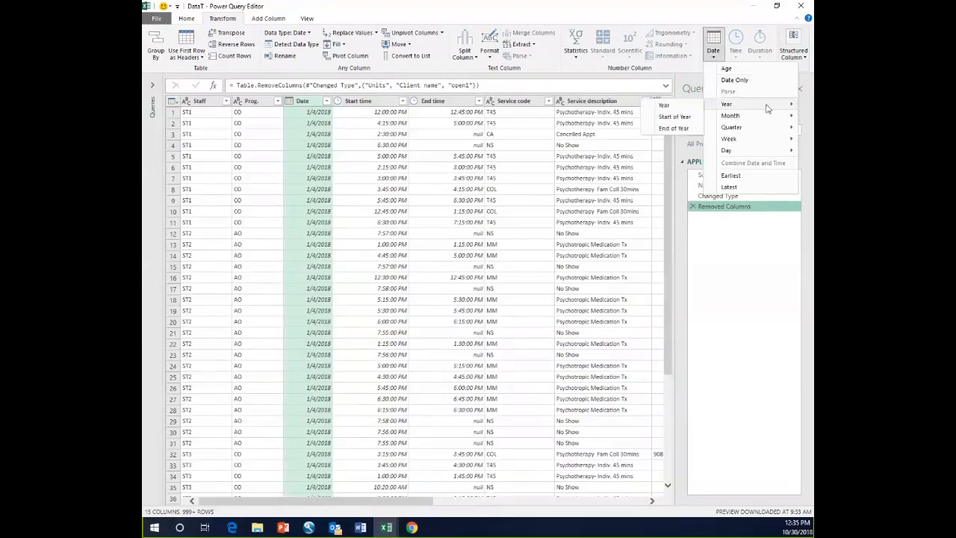
pyautogui.click(725, 235)
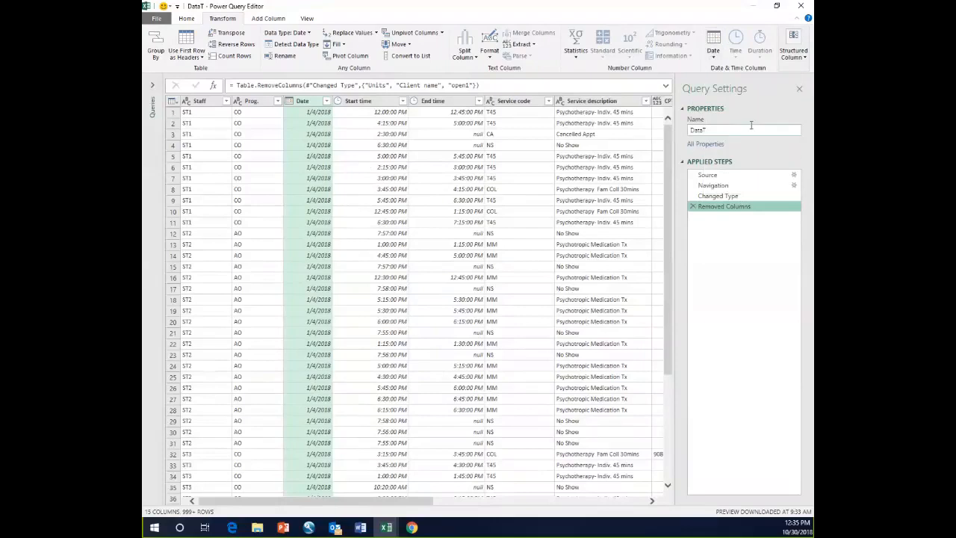
pyautogui.click(713, 46)
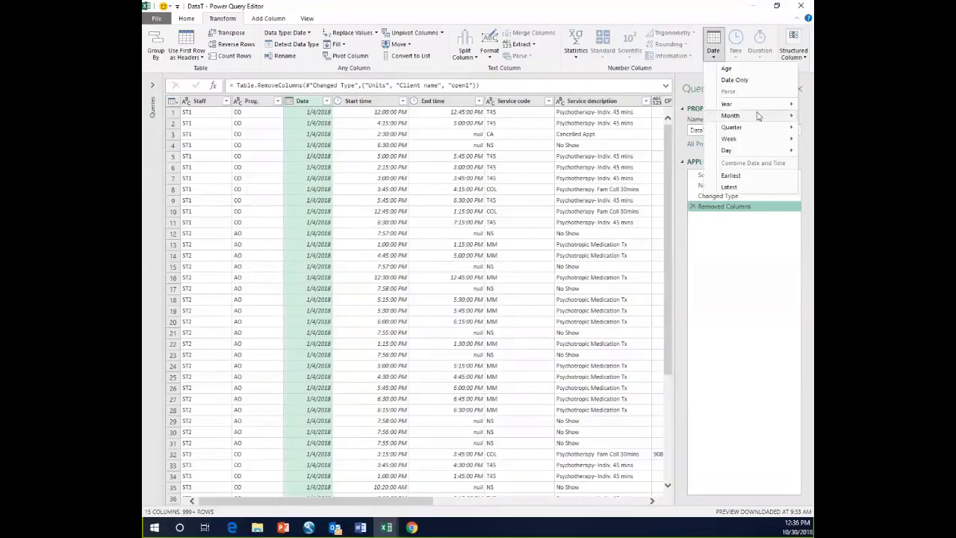
pyautogui.moveTo(793, 106)
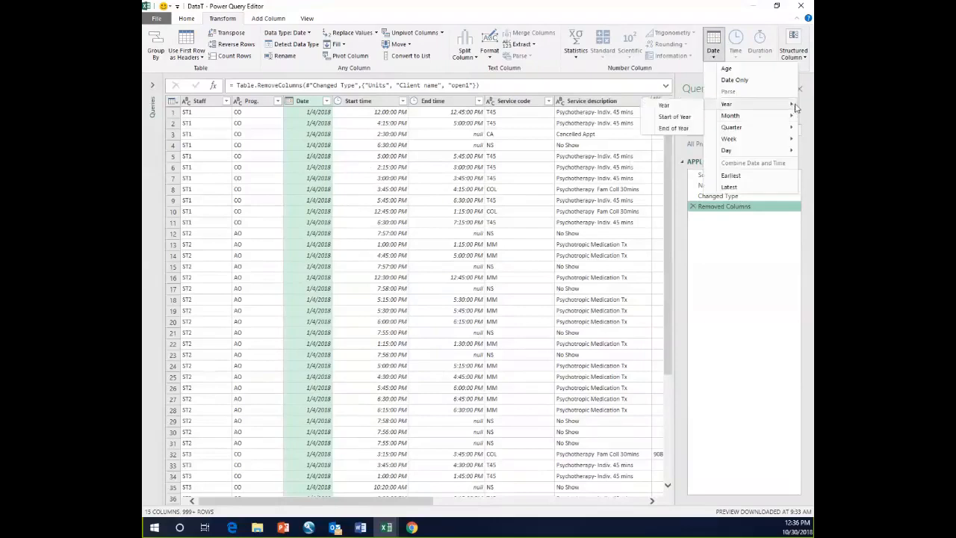
pyautogui.click(665, 106)
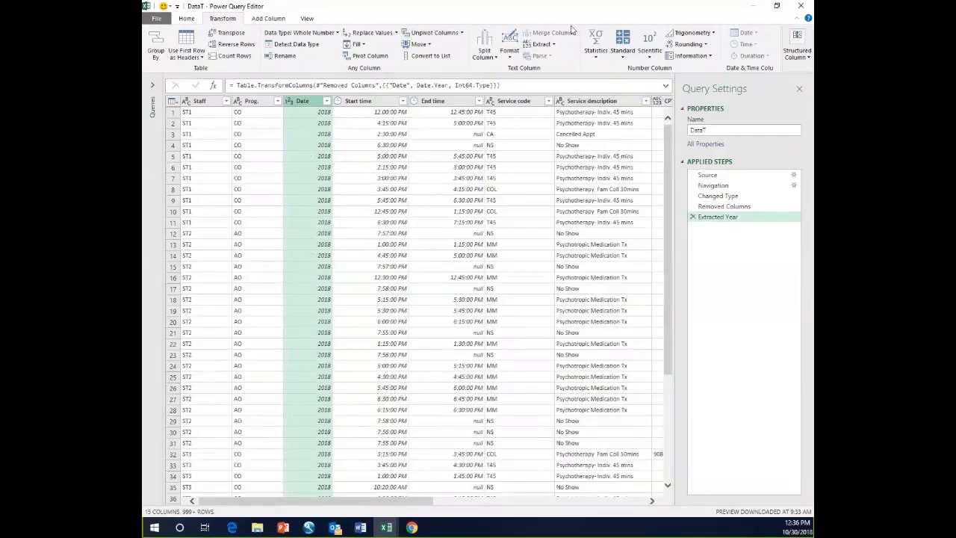
pyautogui.click(693, 217)
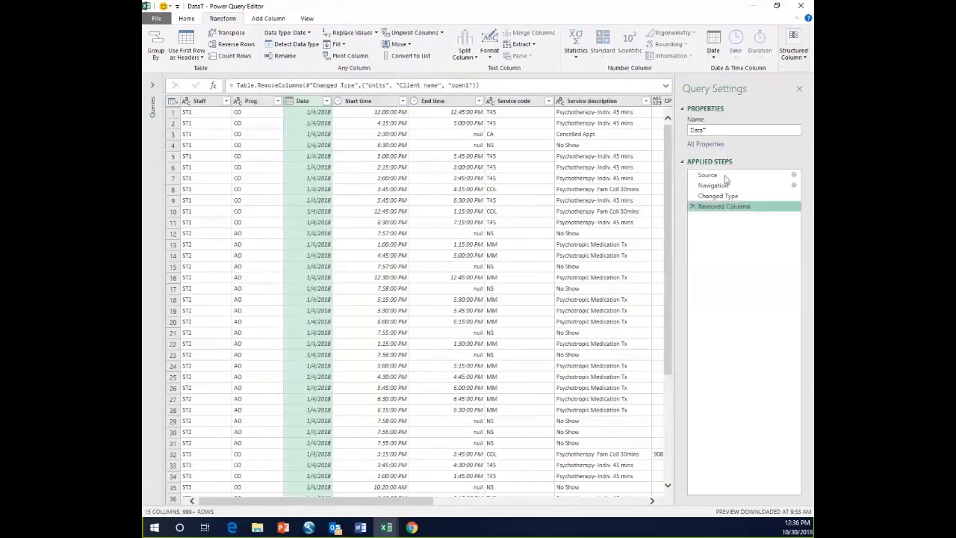
# Calculate the earliest time in the Start time column
pyautogui.click(714, 60)
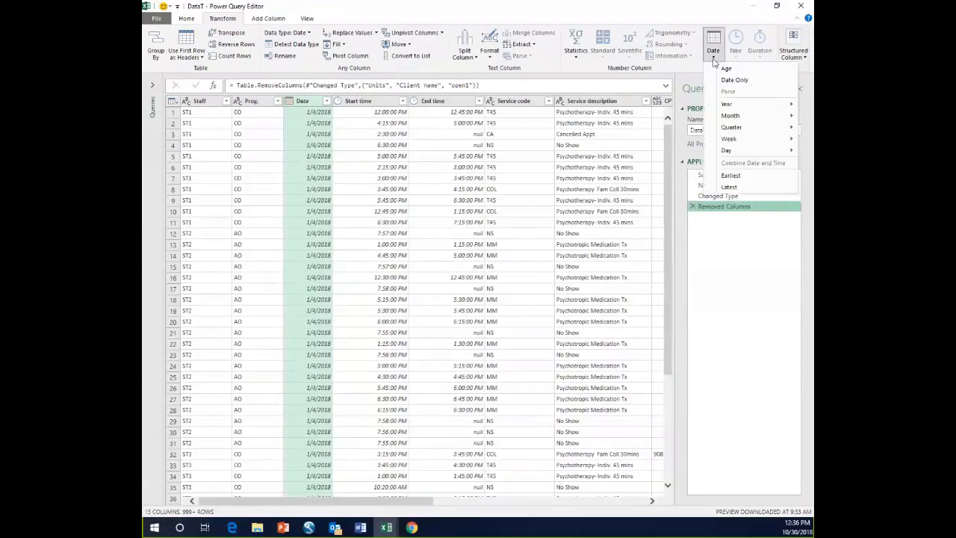
pyautogui.moveTo(744, 128)
pyautogui.click(371, 105)
pyautogui.click(371, 106)
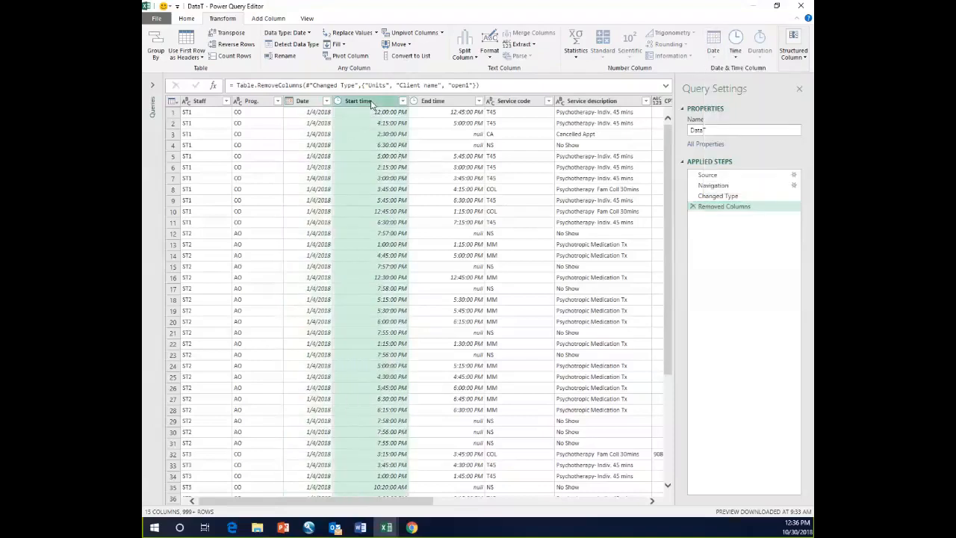
pyautogui.click(737, 57)
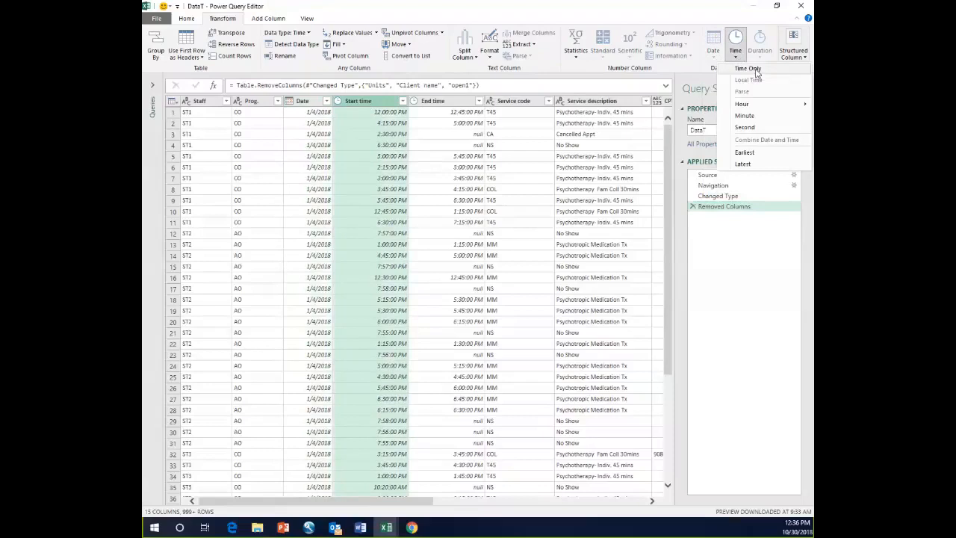
pyautogui.click(745, 153)
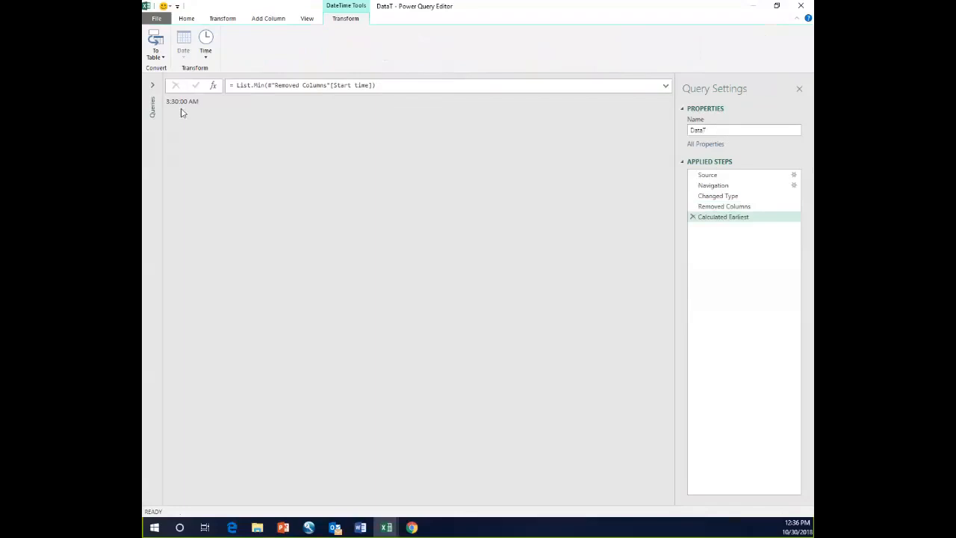
# Replace the Calculated Earliest step with the latest time of the Start time column, and delete the Calculated Latest step
pyautogui.click(692, 218)
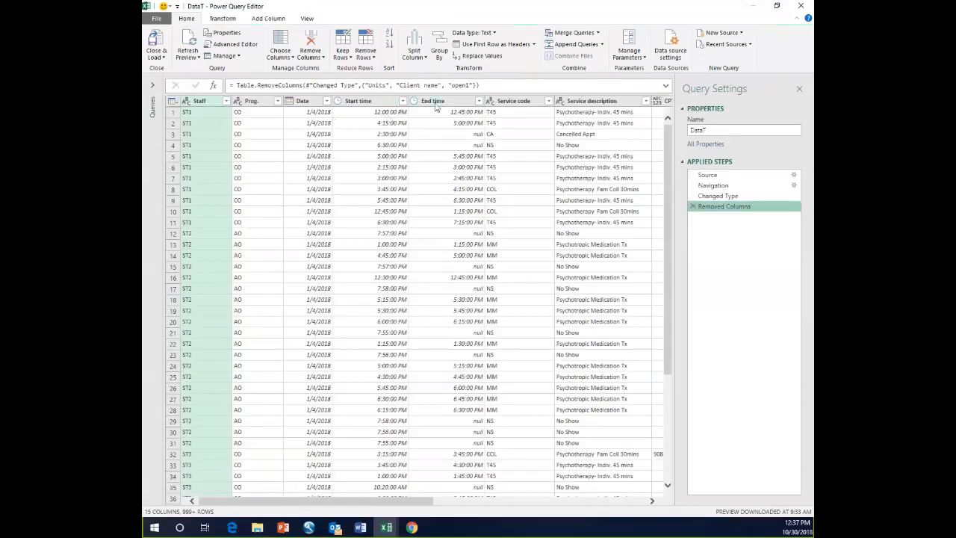
pyautogui.click(403, 102)
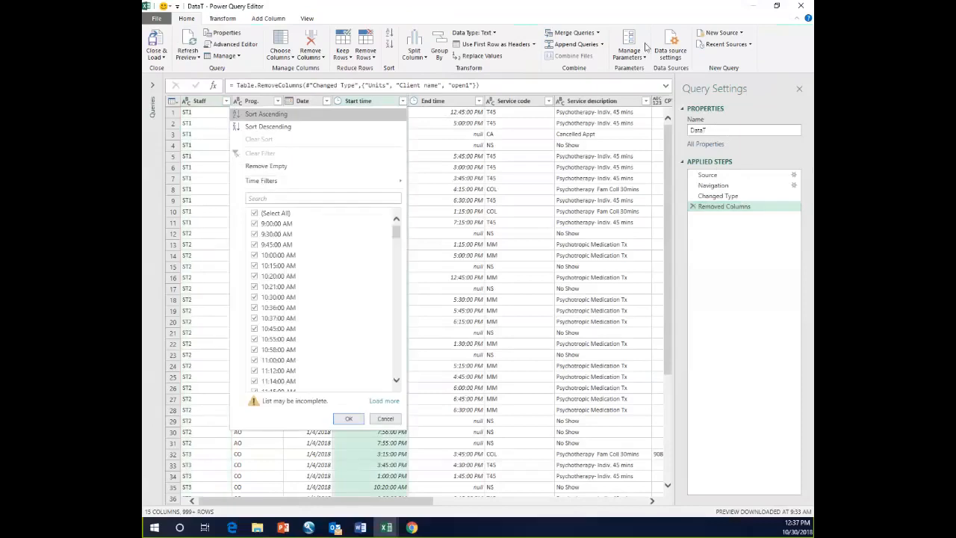
pyautogui.click(222, 18)
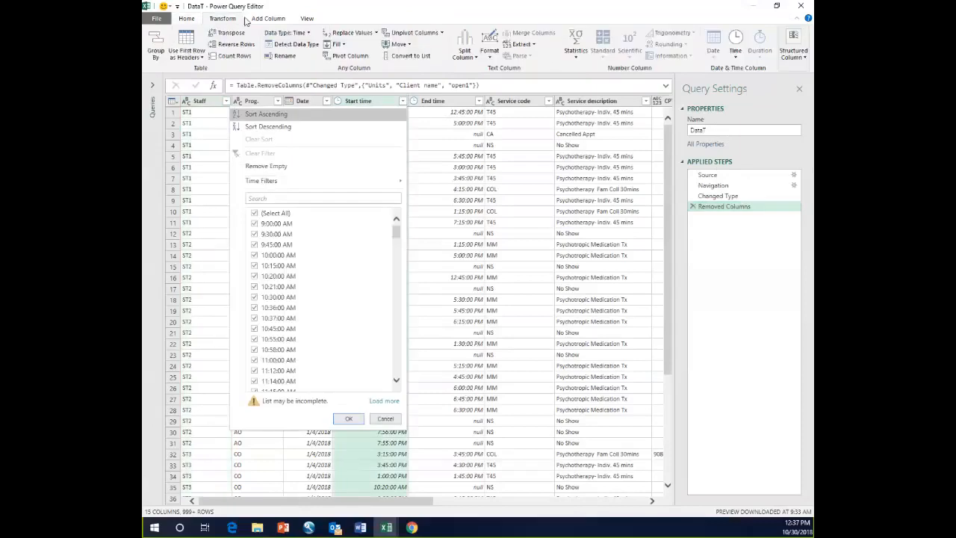
pyautogui.click(738, 63)
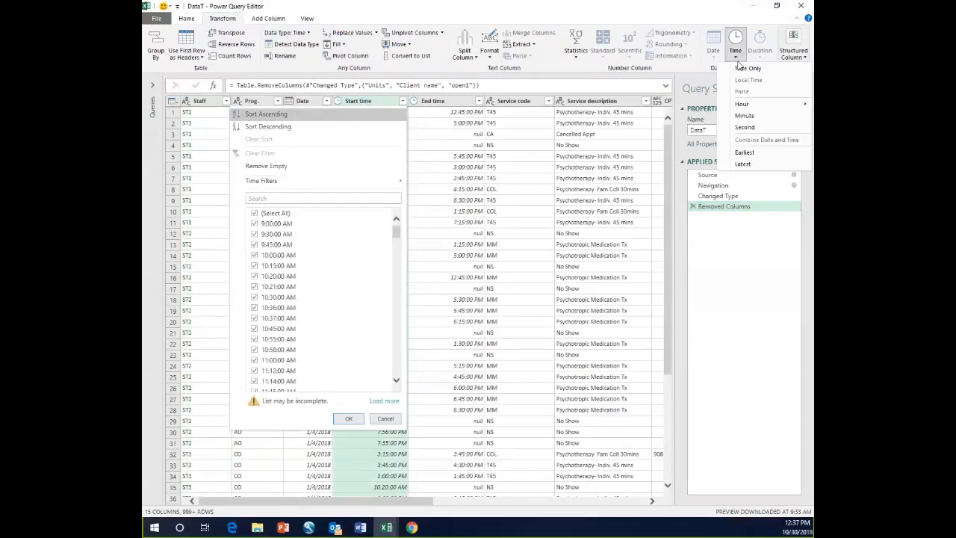
pyautogui.click(744, 164)
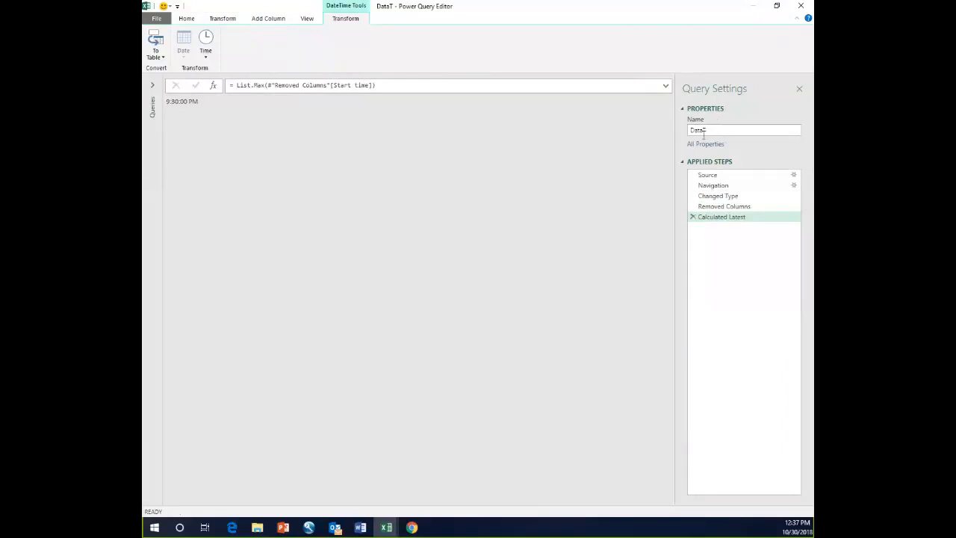
pyautogui.click(693, 216)
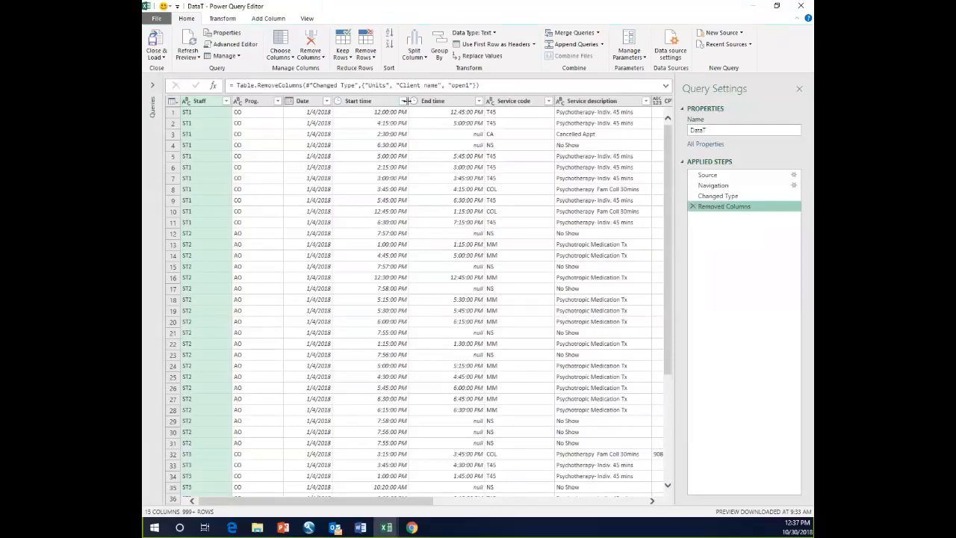
# Filter the Start time column to the rows with the earliest time, and delete the Filtered Rows step
pyautogui.click(402, 102)
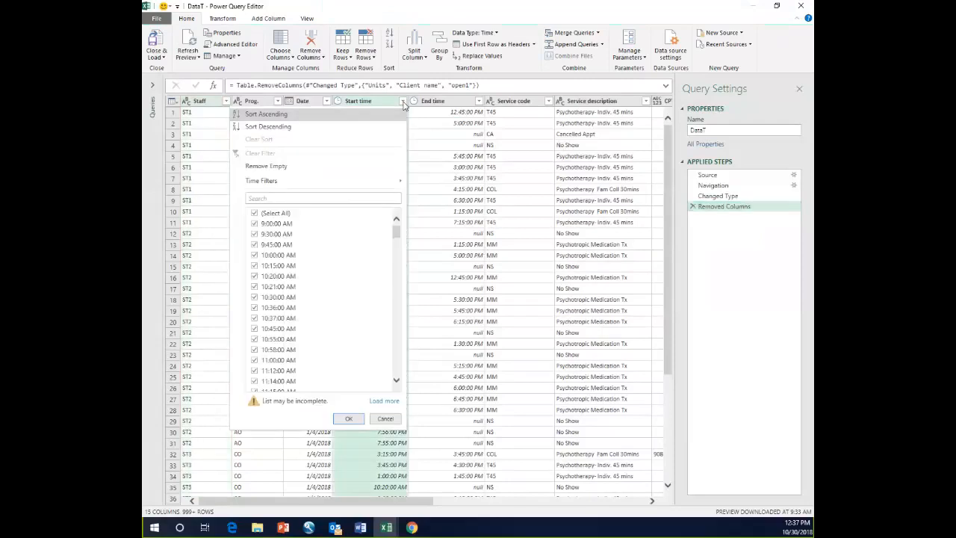
pyautogui.click(276, 183)
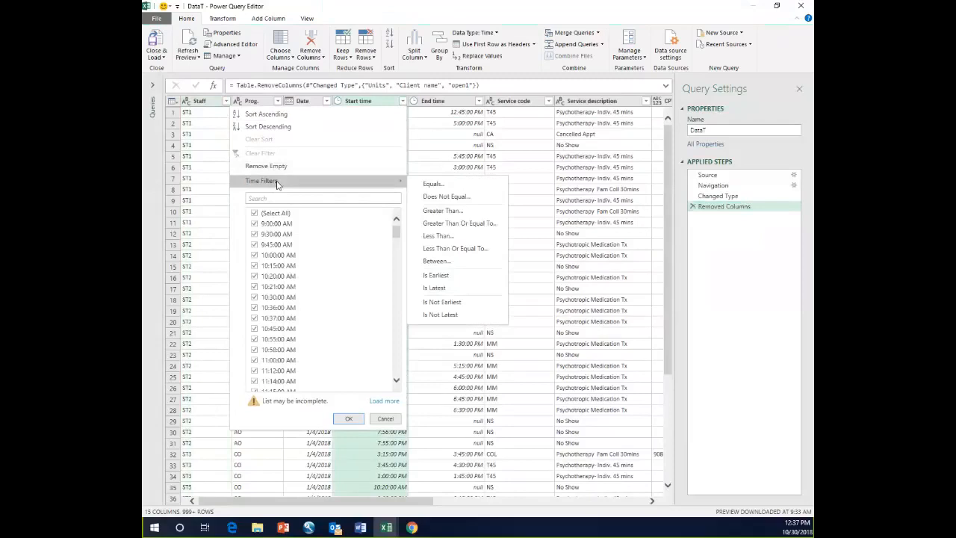
pyautogui.click(436, 275)
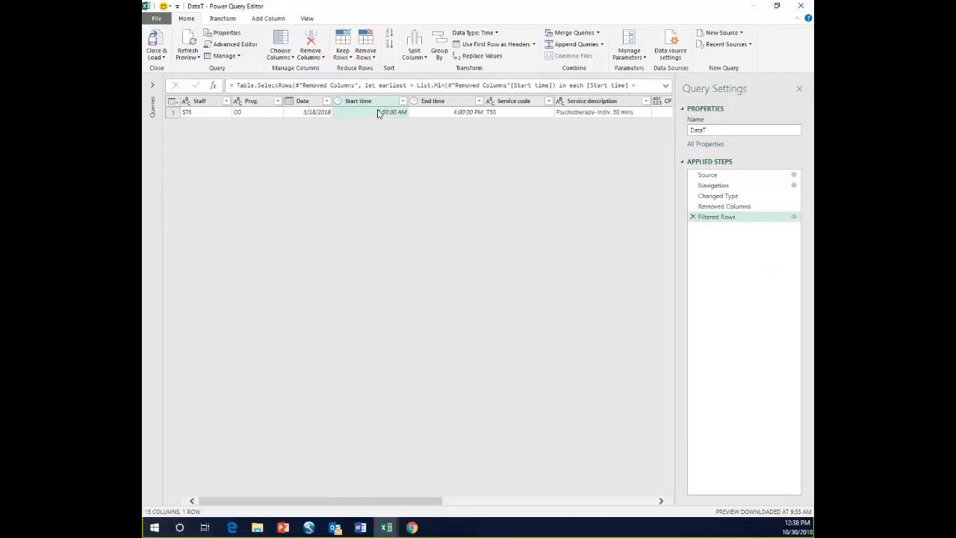
pyautogui.click(693, 217)
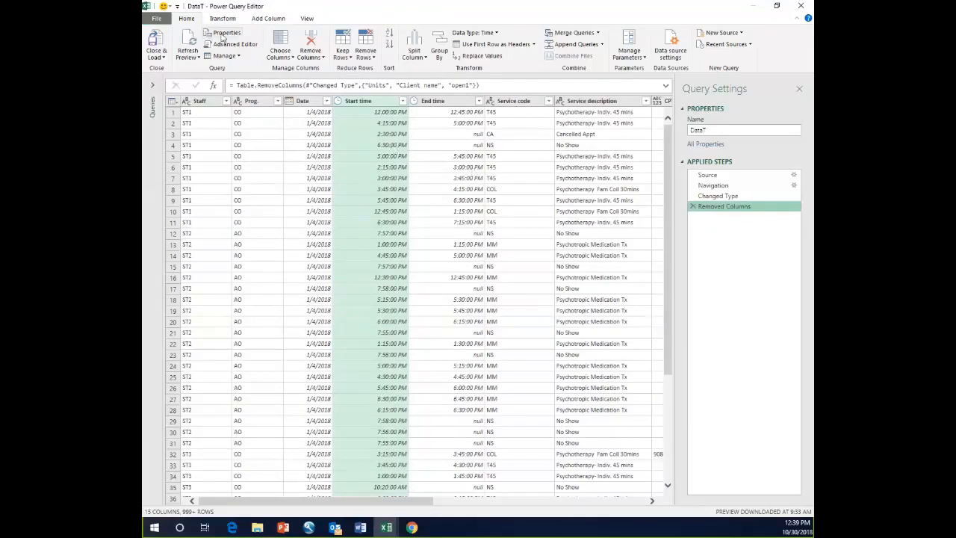
pyautogui.click(268, 19)
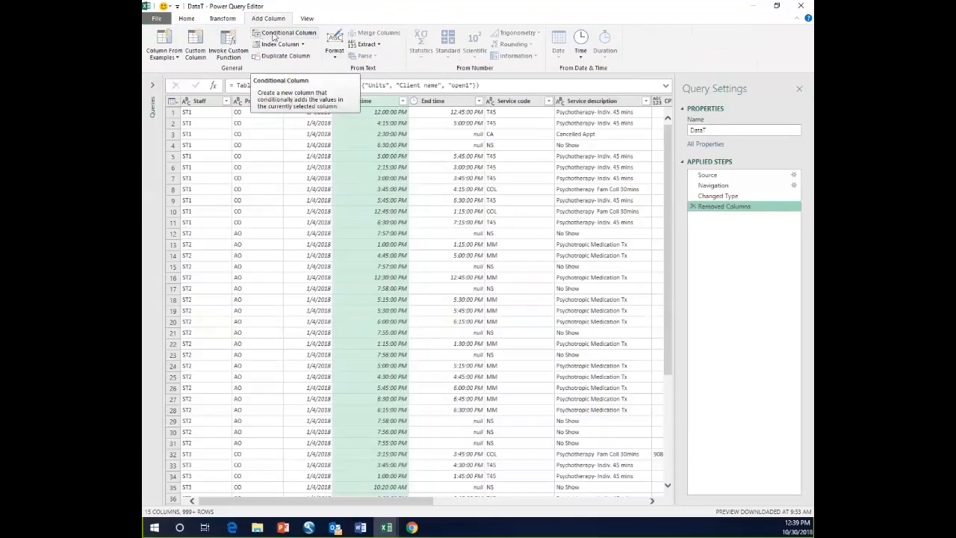
pyautogui.click(275, 38)
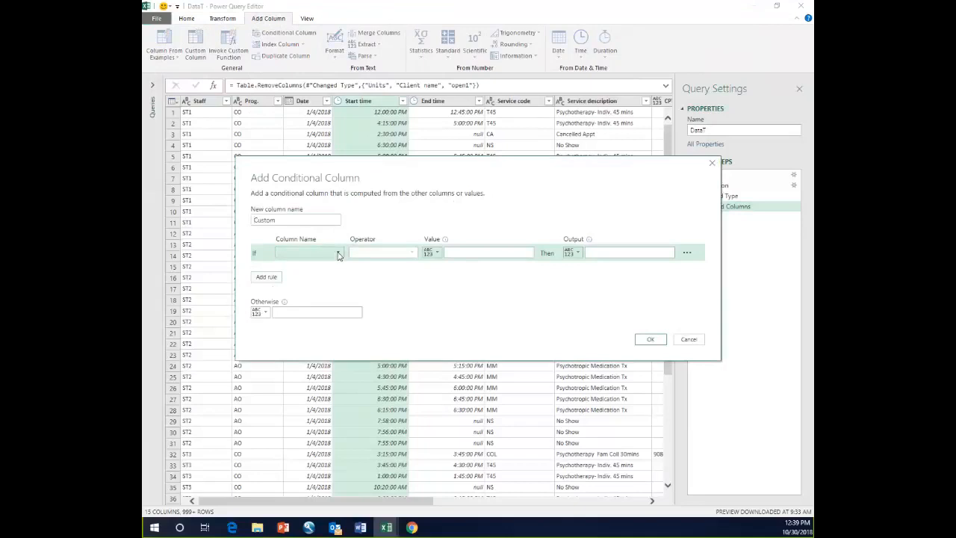
pyautogui.click(338, 254)
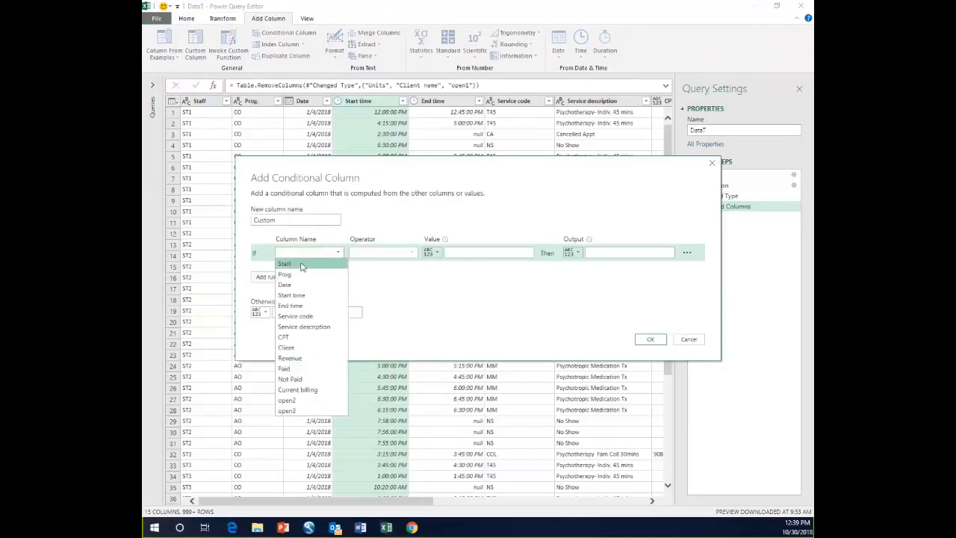
pyautogui.click(301, 267)
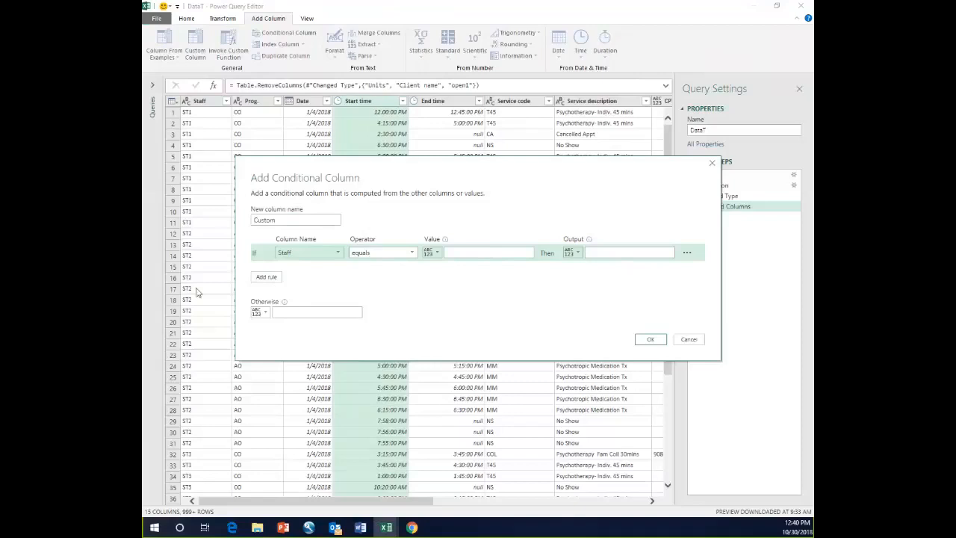
pyautogui.click(688, 339)
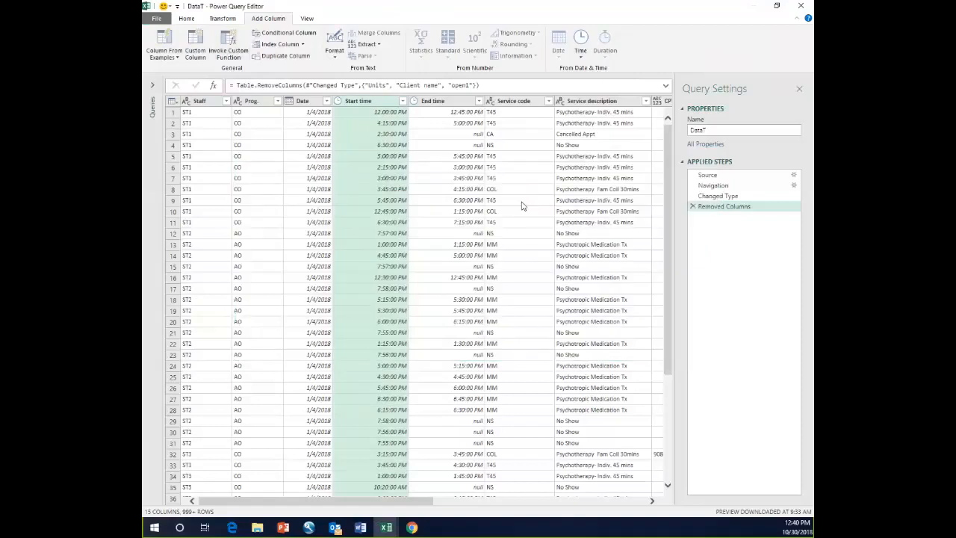
# Add a custom column named duration with the formula [End time]-[Start time]
pyautogui.click(196, 47)
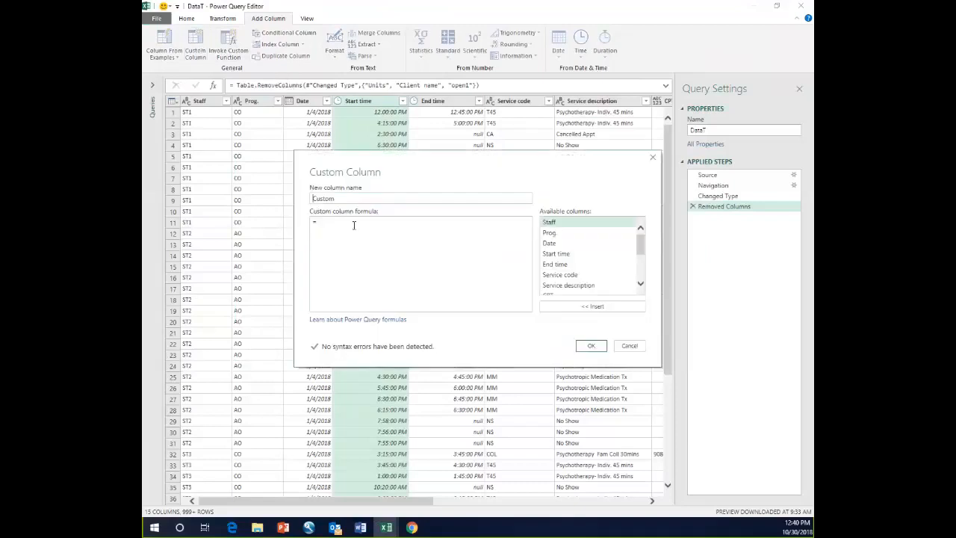
pyautogui.moveTo(335, 198); pyautogui.dragTo(277, 205)
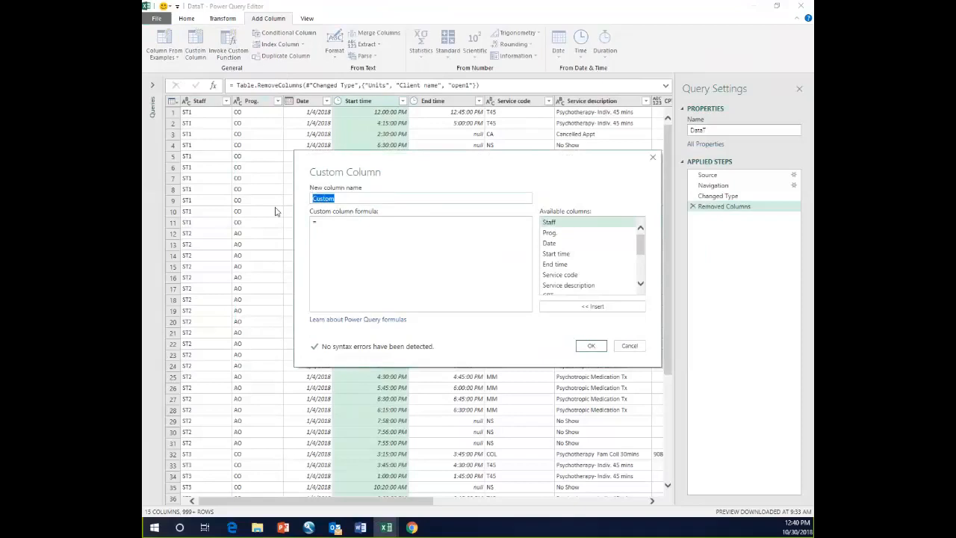
pyautogui.write('duration')
pyautogui.doubleClick(556, 265)
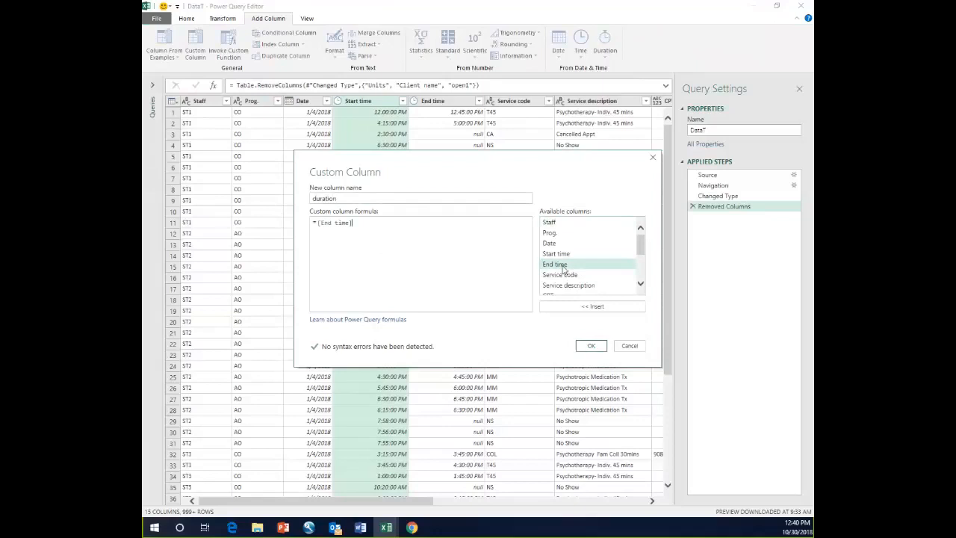
pyautogui.write('-')
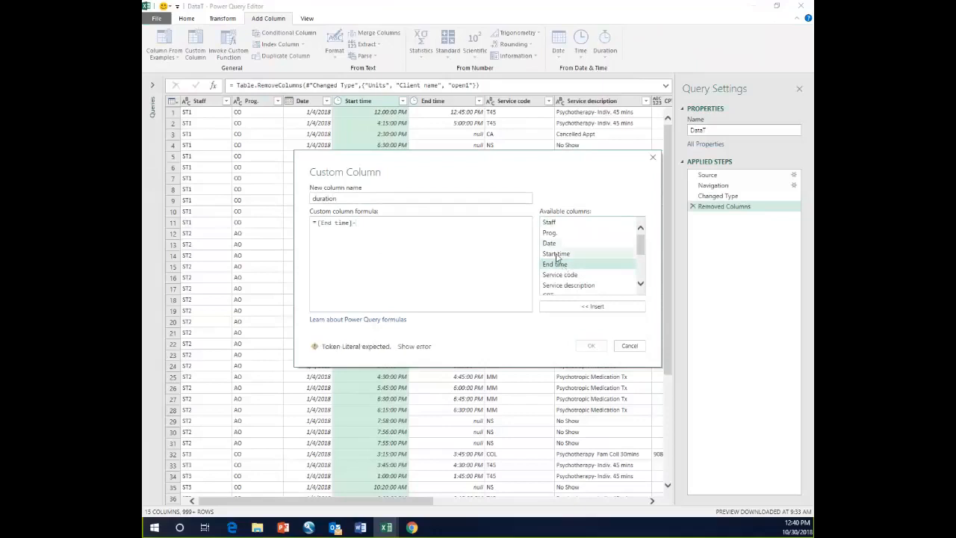
pyautogui.click(556, 255)
pyautogui.doubleClick(557, 254)
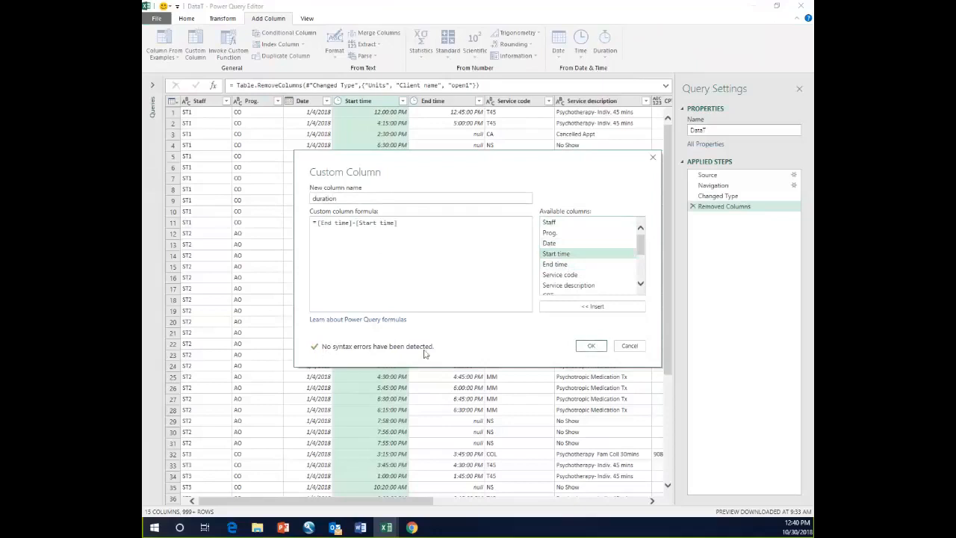
pyautogui.click(589, 345)
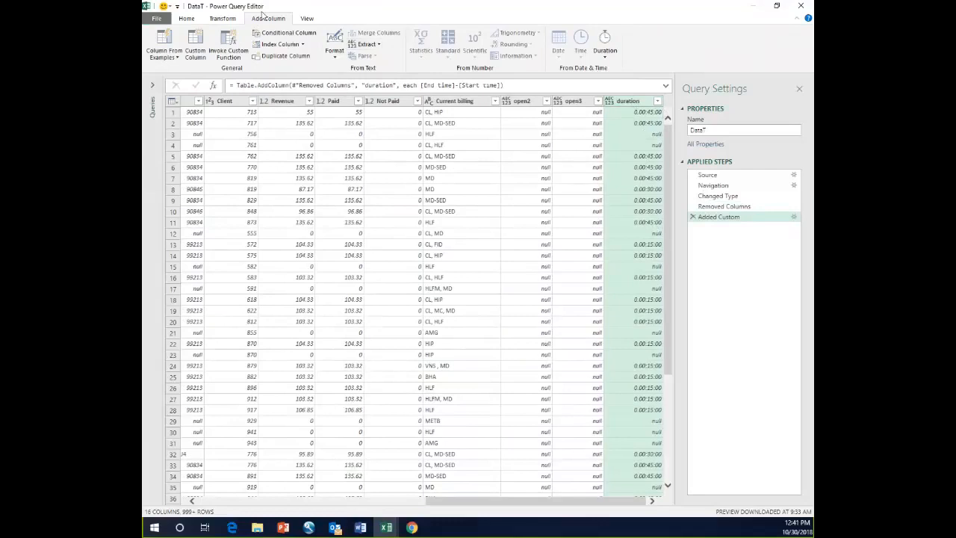
# Change the data type of the duration column to Whole Number
pyautogui.click(222, 18)
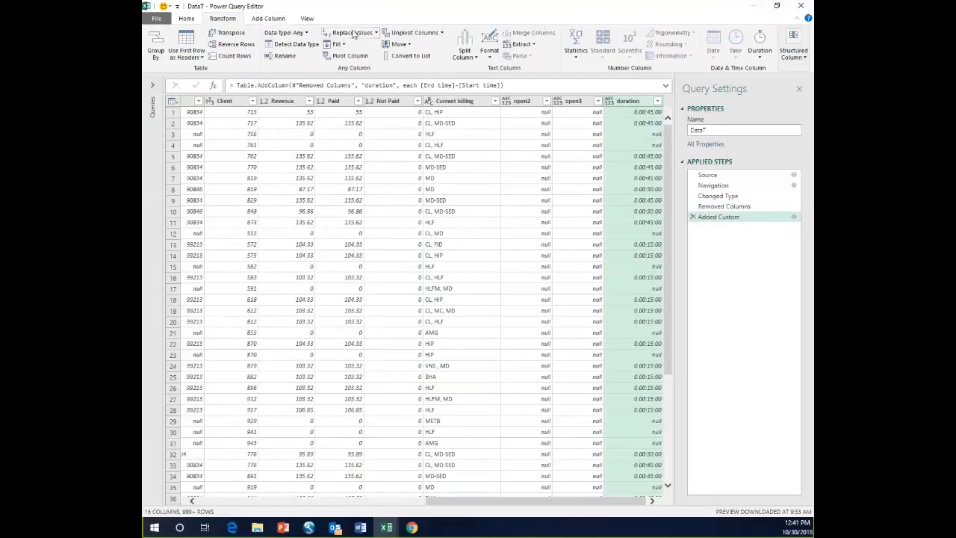
pyautogui.click(303, 37)
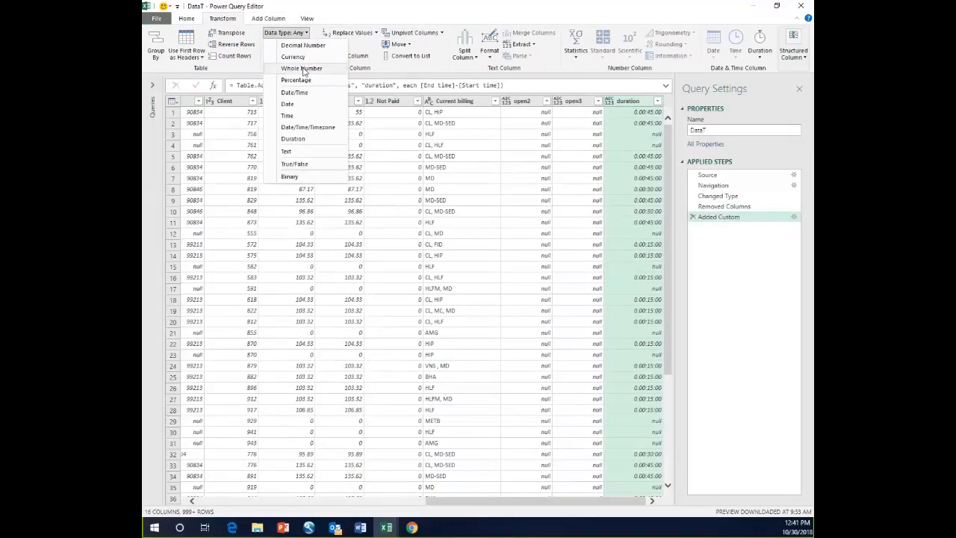
pyautogui.click(302, 68)
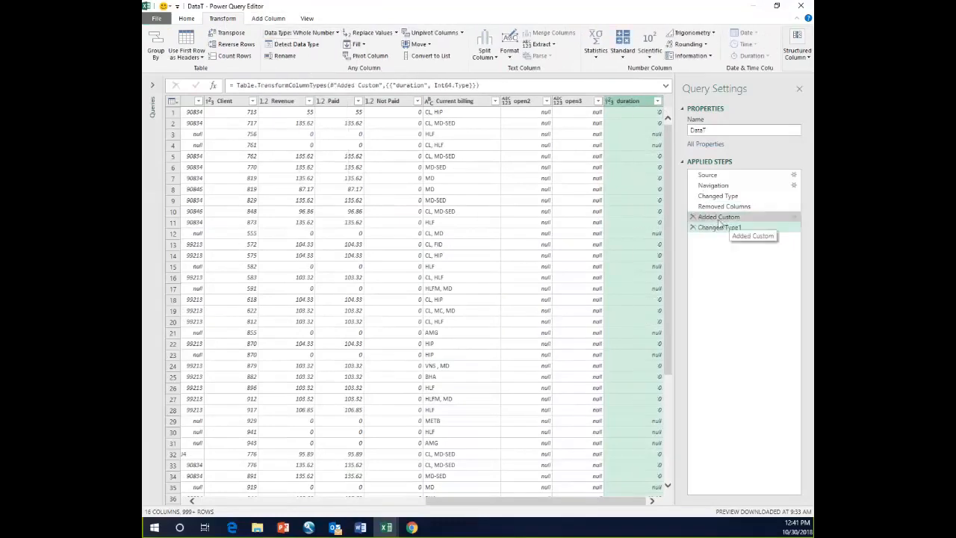
# Edit the Added Custom step's formula to ([End time]-[Start time])*1440, and return to the Changed Type1 step
pyautogui.click(788, 218)
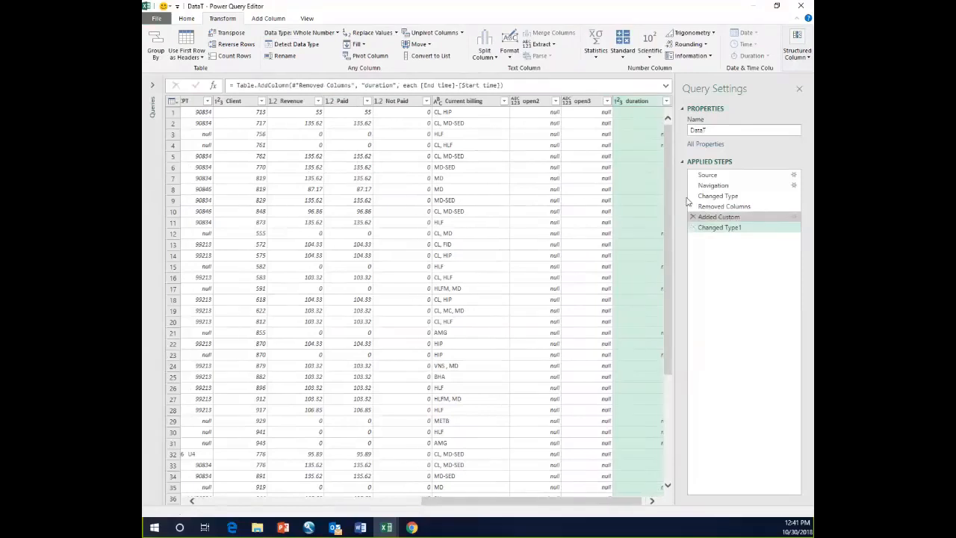
pyautogui.doubleClick(716, 218)
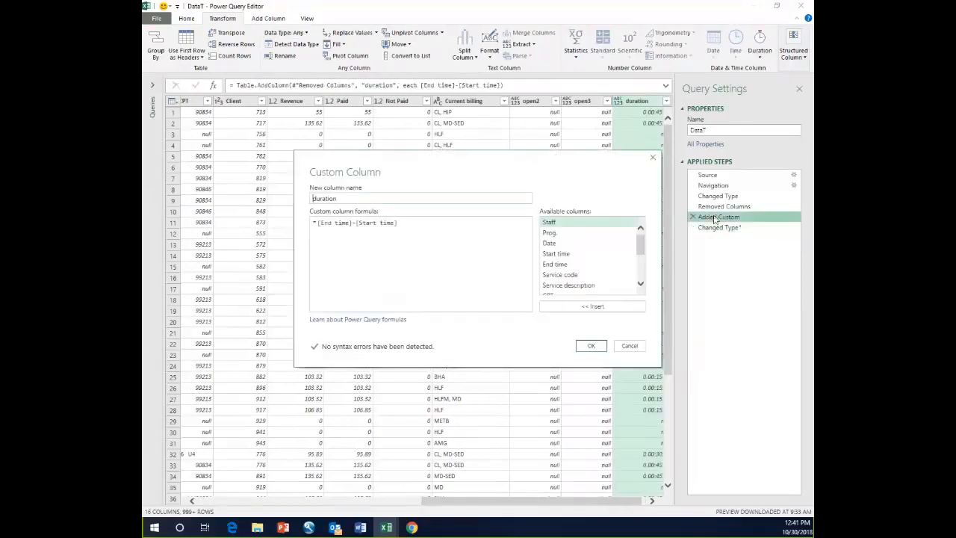
pyautogui.click(314, 228)
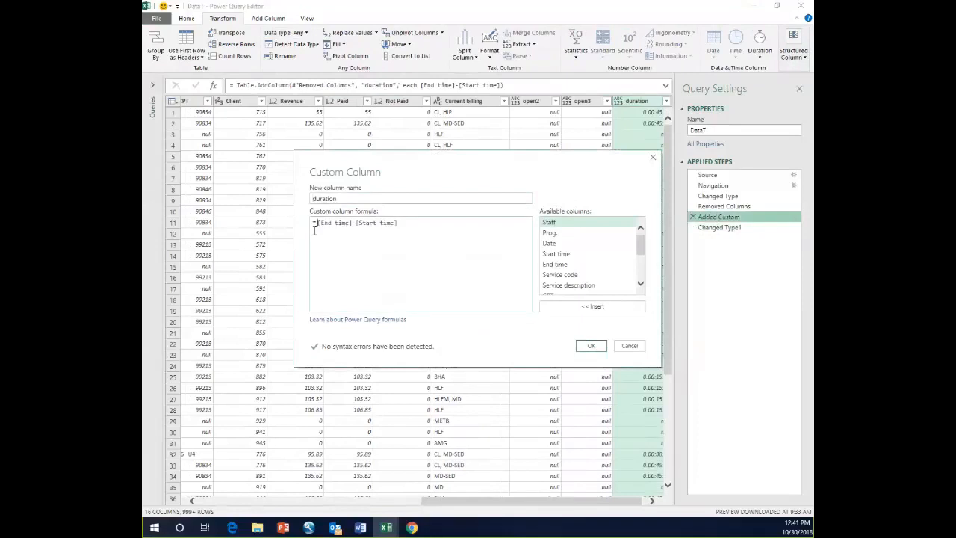
pyautogui.write('(')
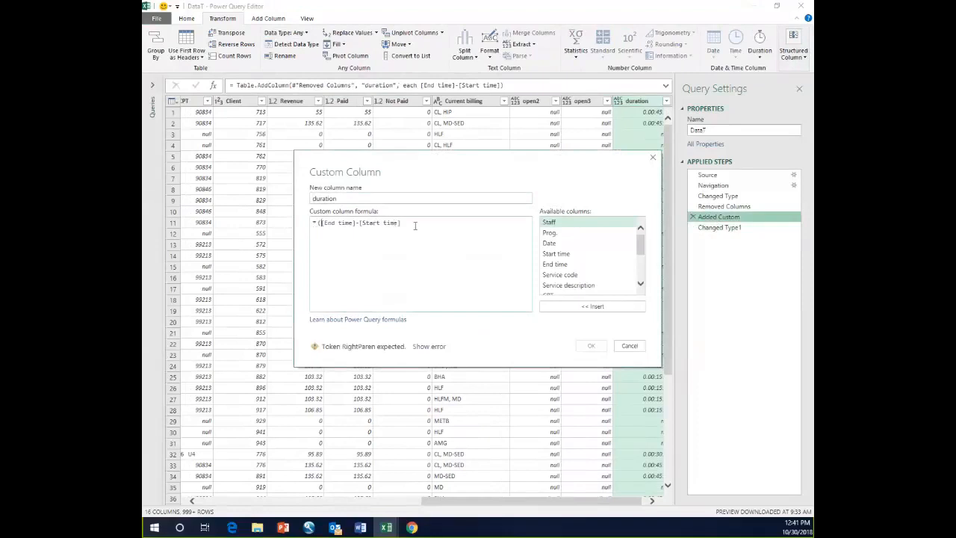
pyautogui.write(')')
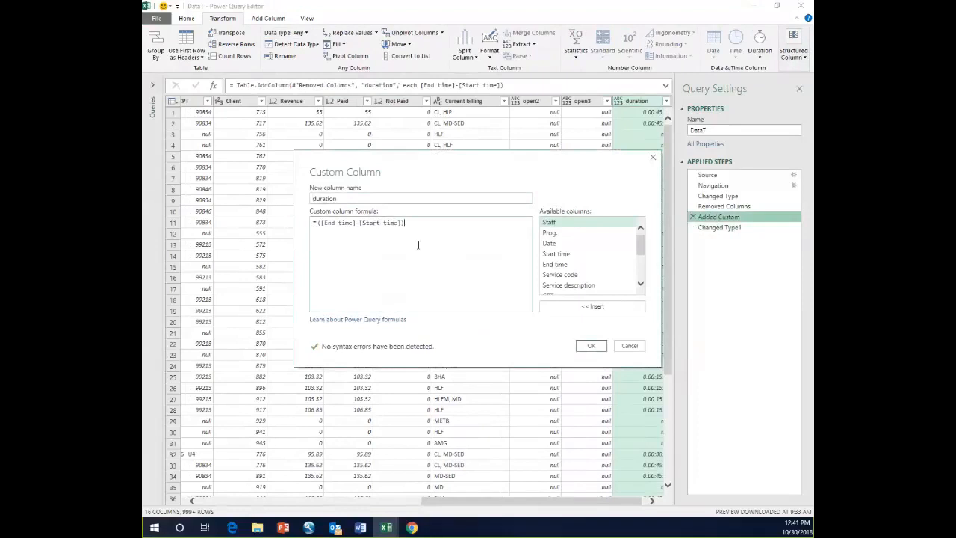
pyautogui.write('*1440')
pyautogui.click(589, 346)
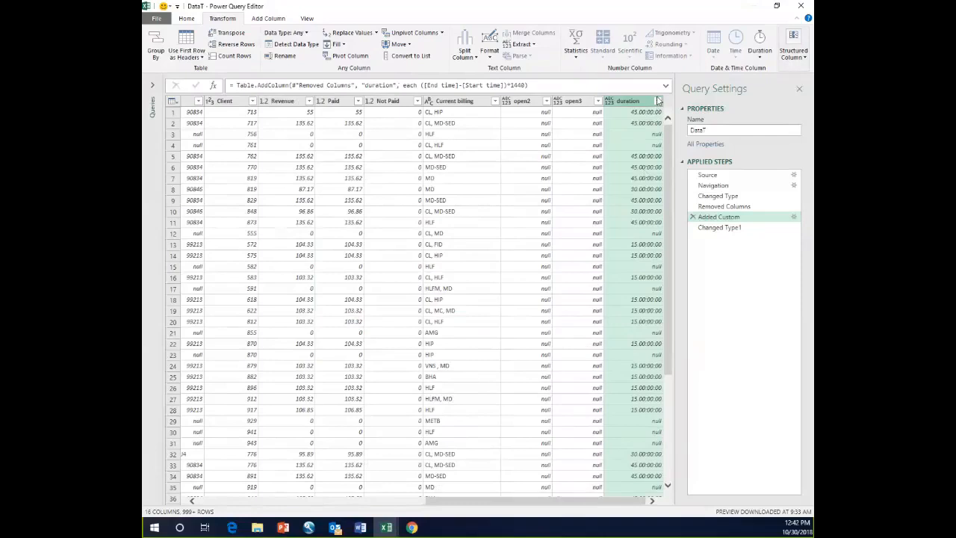
pyautogui.click(708, 227)
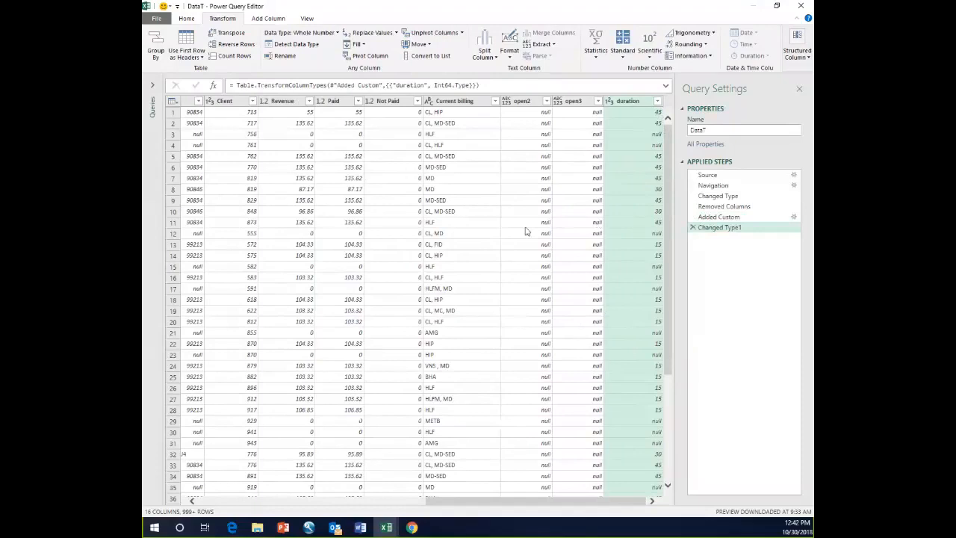
# Filter the duration column to only the values -1125, -930, 750 and 765, and clear that filter
pyautogui.click(657, 102)
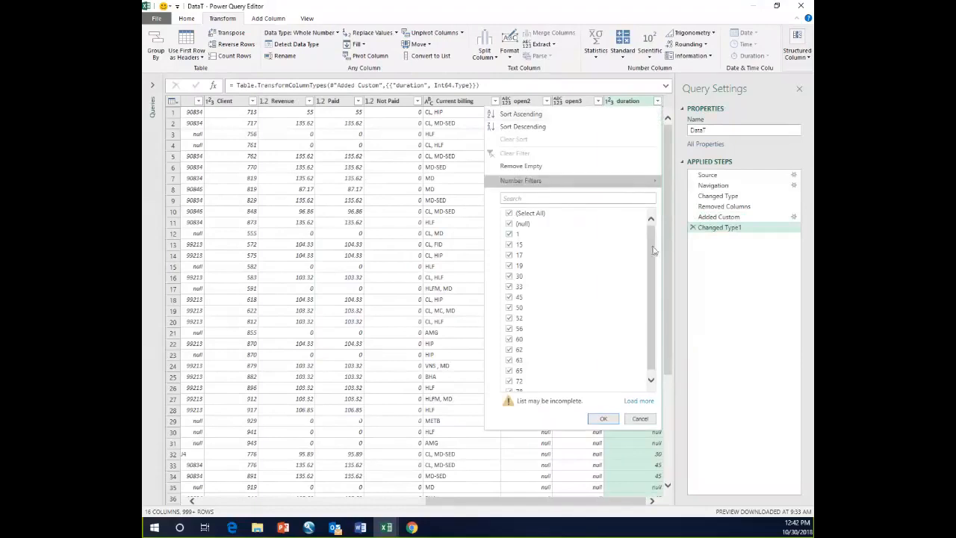
pyautogui.scroll(-1, 637, 340)
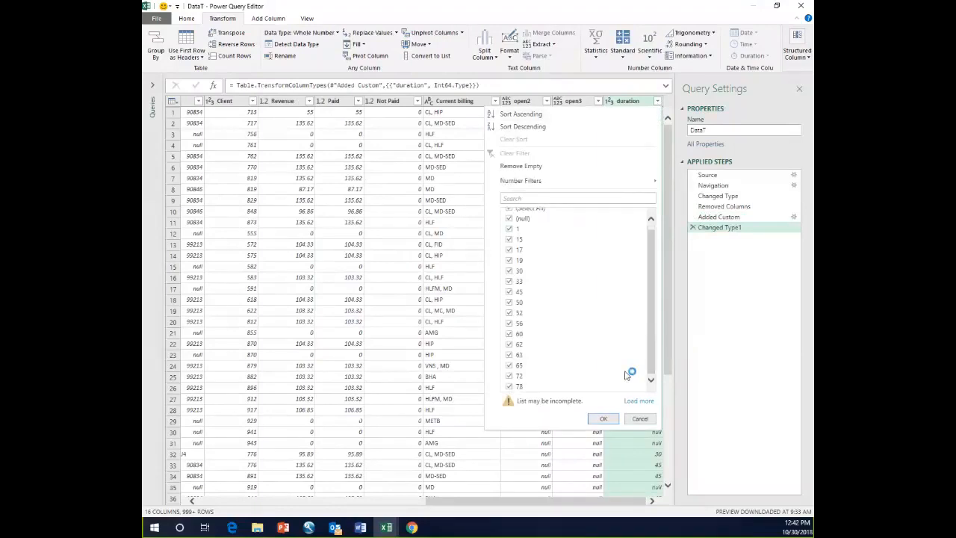
pyautogui.click(645, 402)
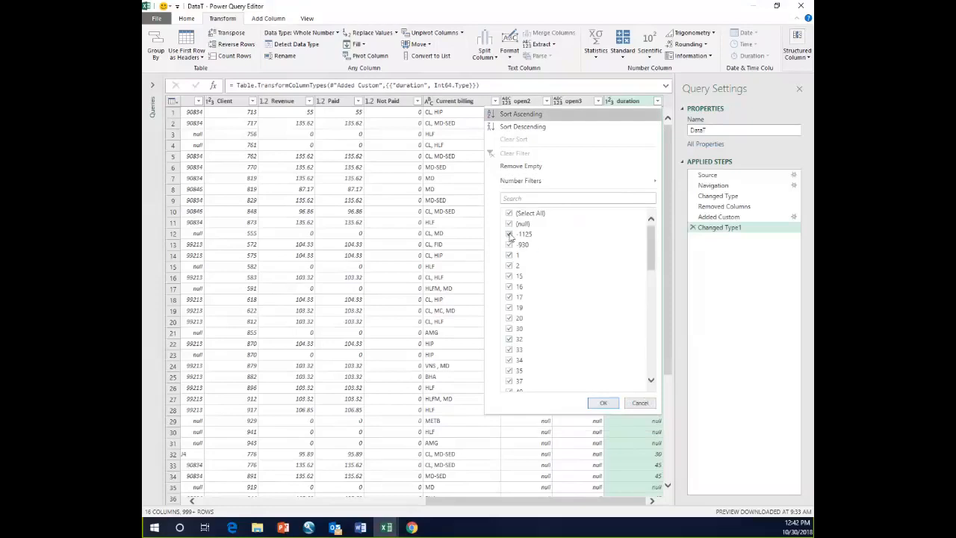
pyautogui.click(514, 215)
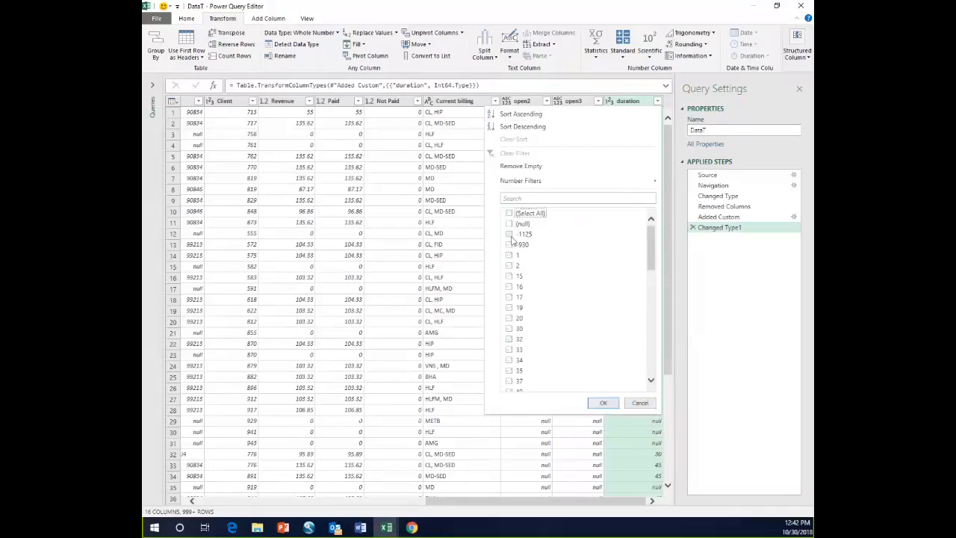
pyautogui.click(509, 235)
pyautogui.click(509, 245)
pyautogui.moveTo(652, 252); pyautogui.dragTo(652, 357)
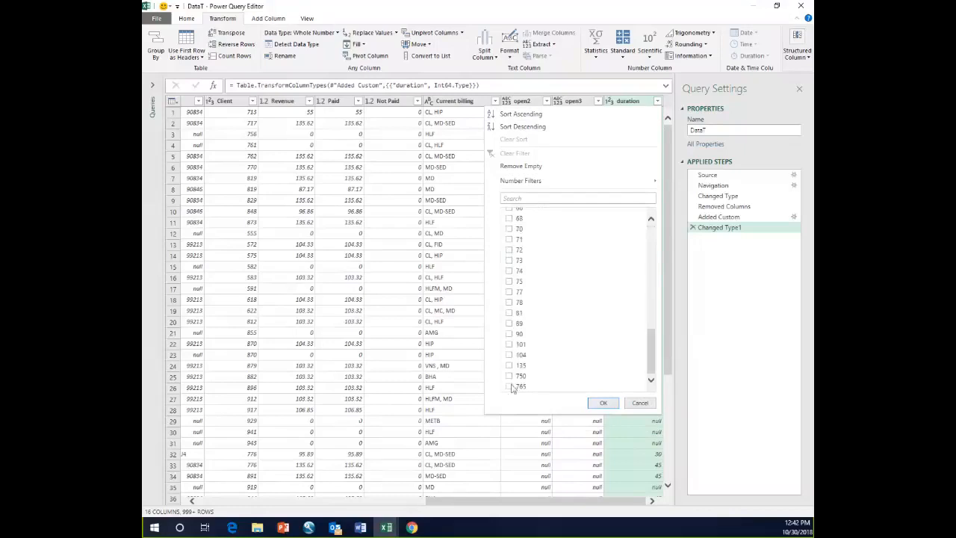
pyautogui.click(509, 375)
pyautogui.click(509, 386)
pyautogui.click(603, 403)
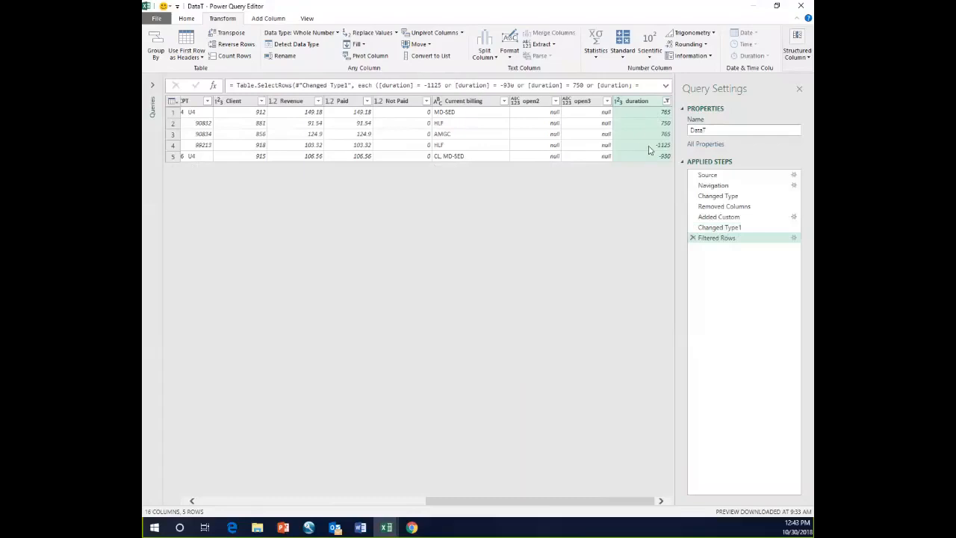
pyautogui.click(666, 102)
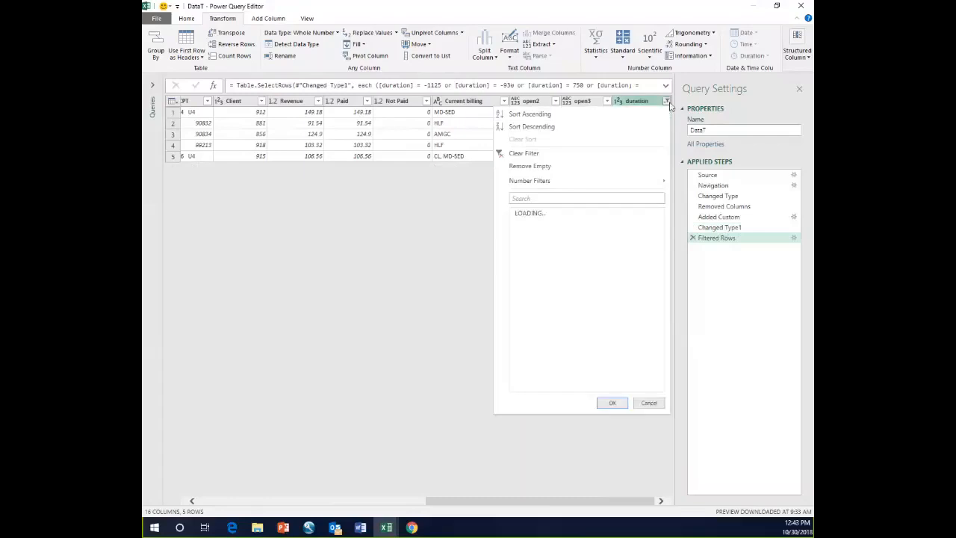
pyautogui.click(523, 153)
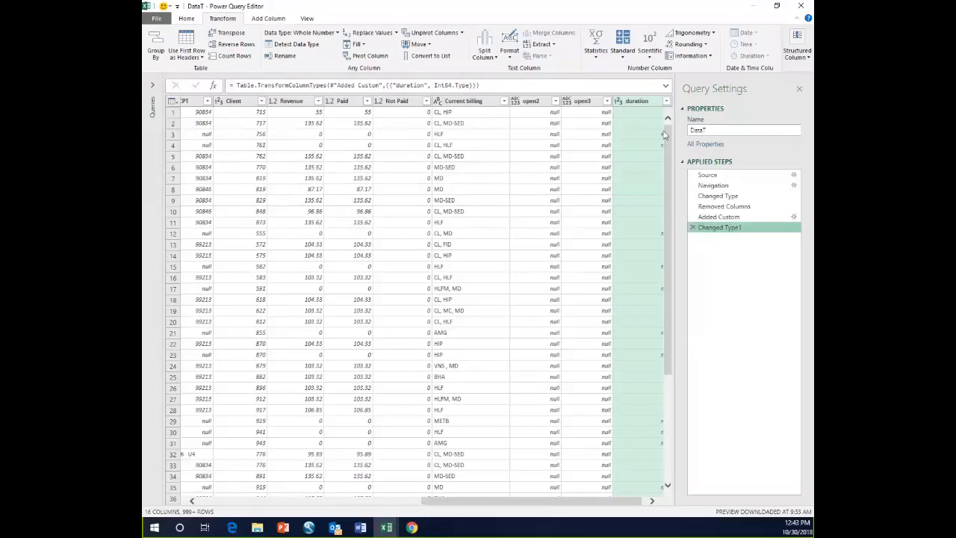
# Filter the duration column to exclude the values -1125, -930, 750 and 765 from the full value list
pyautogui.moveTo(588, 502); pyautogui.dragTo(650, 508)
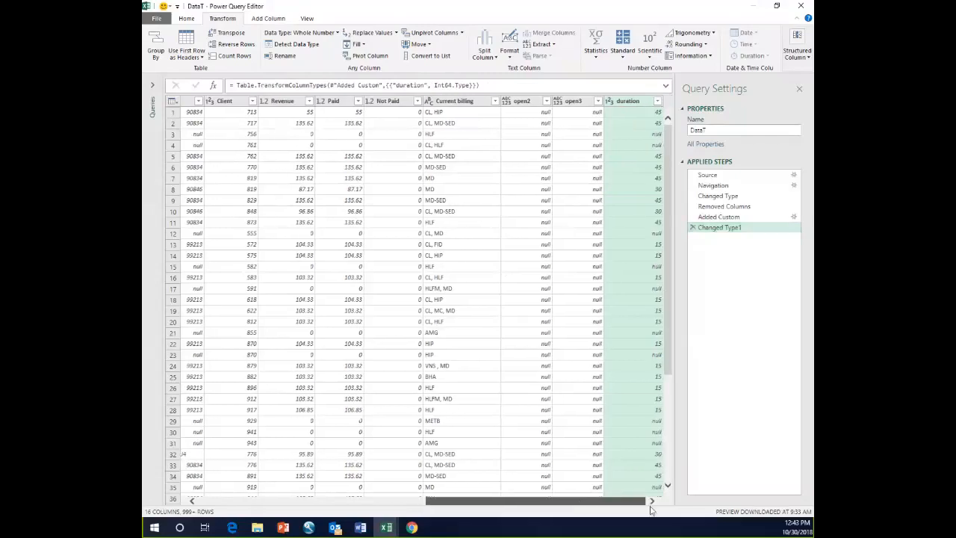
pyautogui.click(657, 101)
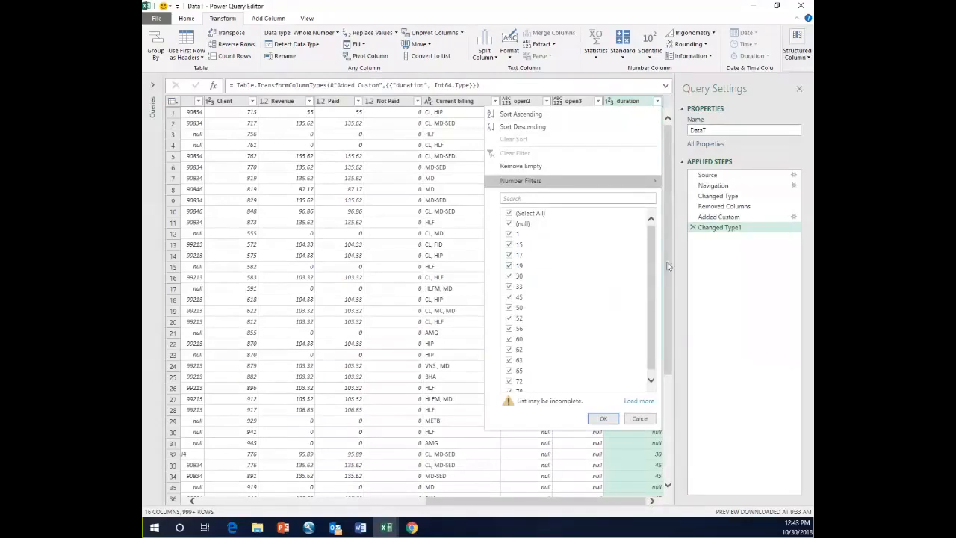
pyautogui.click(637, 400)
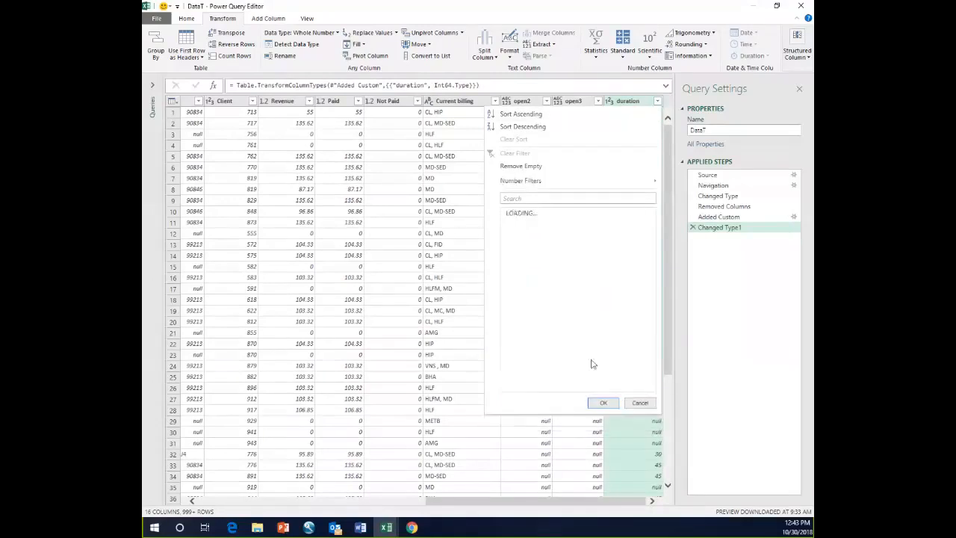
pyautogui.click(509, 234)
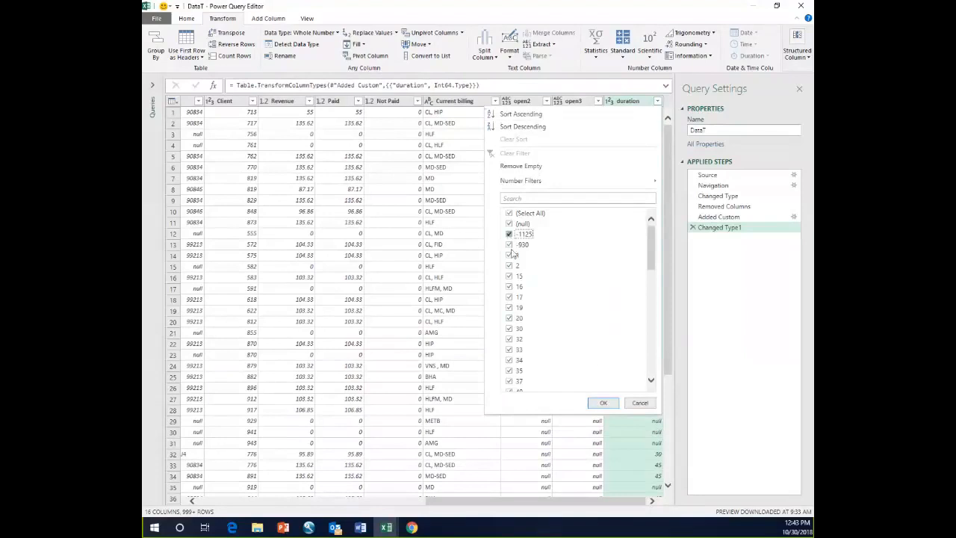
pyautogui.click(509, 245)
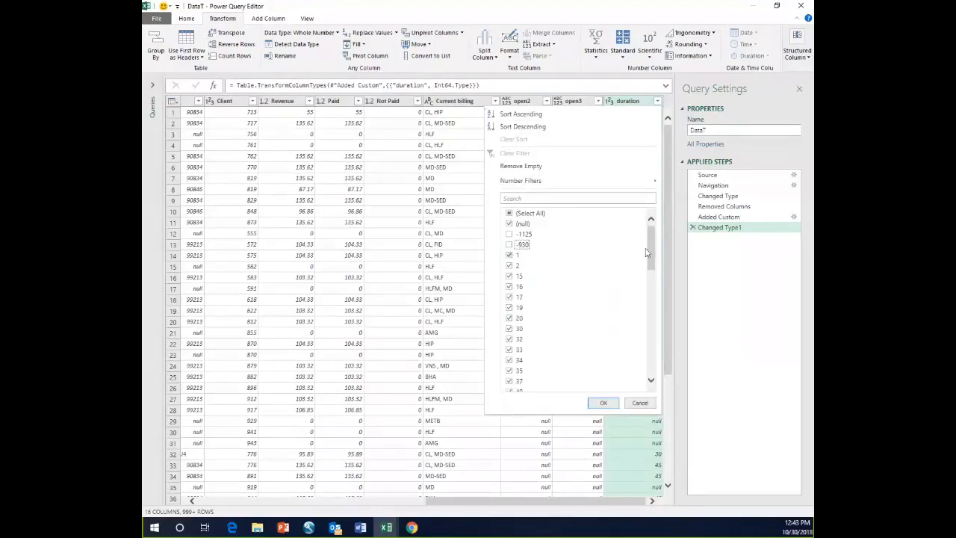
pyautogui.moveTo(652, 252); pyautogui.dragTo(654, 374)
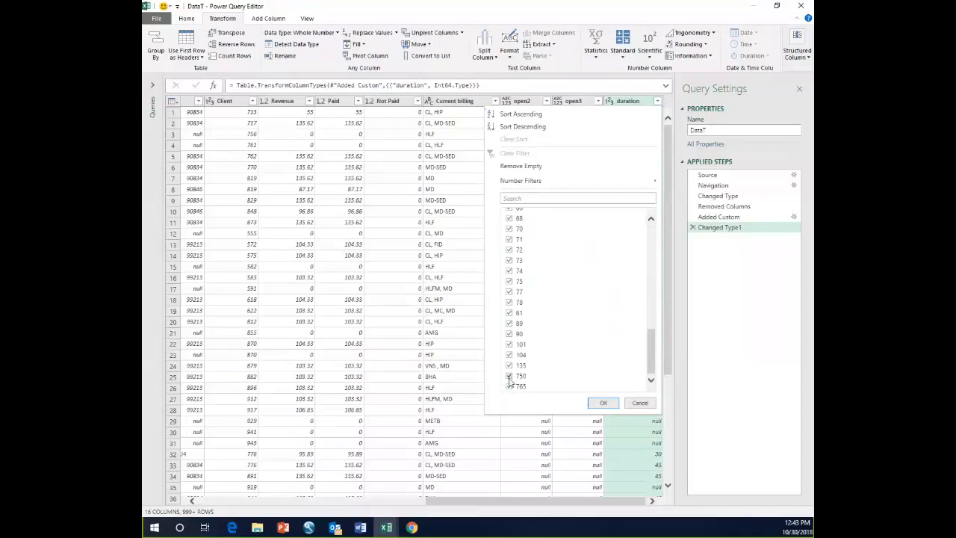
pyautogui.click(509, 376)
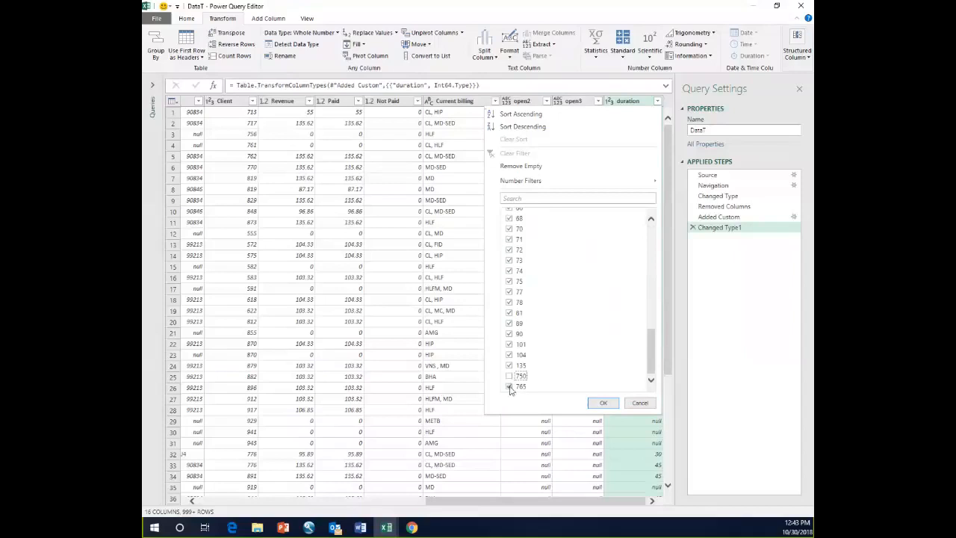
pyautogui.click(607, 403)
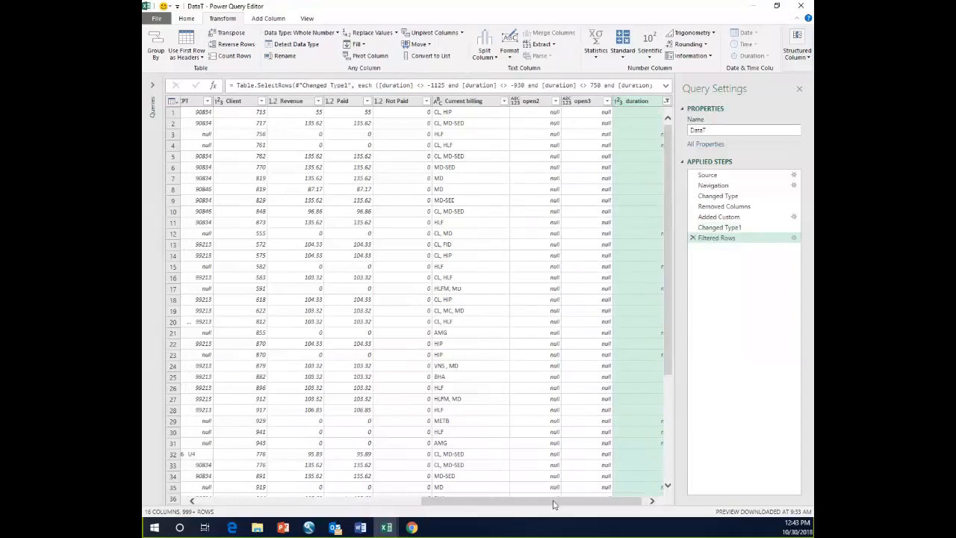
# Close the query editor and load DataT as Only Create Connection, adding the data to the Data Model
pyautogui.moveTo(556, 501); pyautogui.dragTo(376, 502)
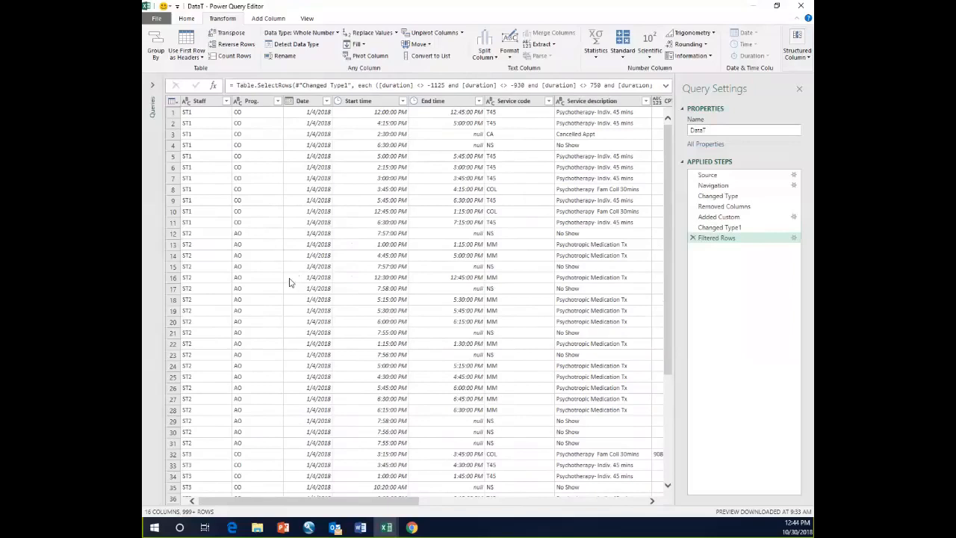
pyautogui.click(193, 19)
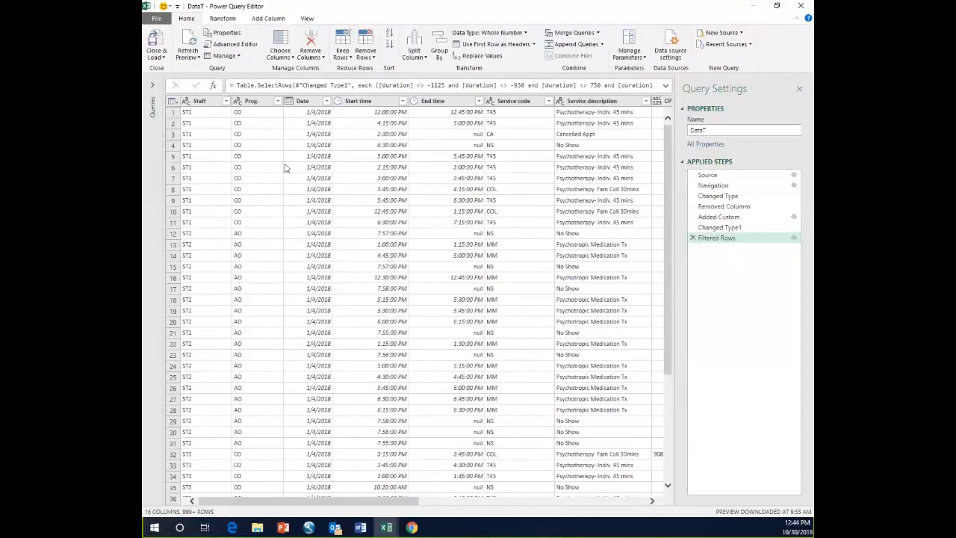
pyautogui.click(163, 58)
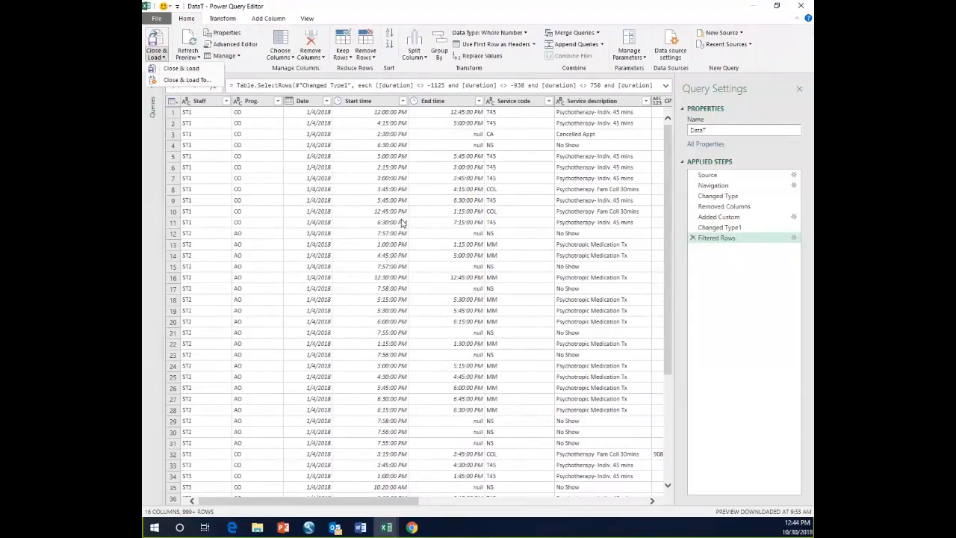
pyautogui.click(288, 201)
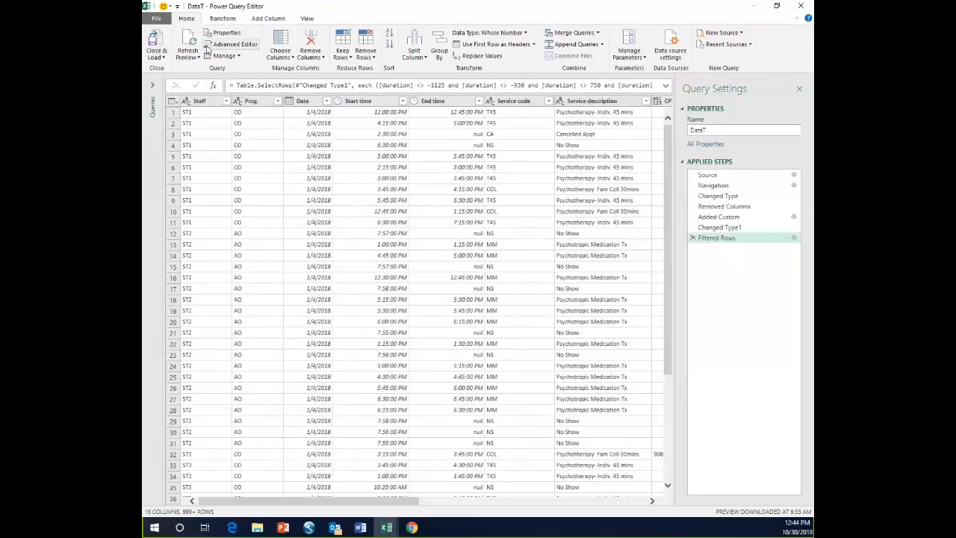
pyautogui.click(159, 56)
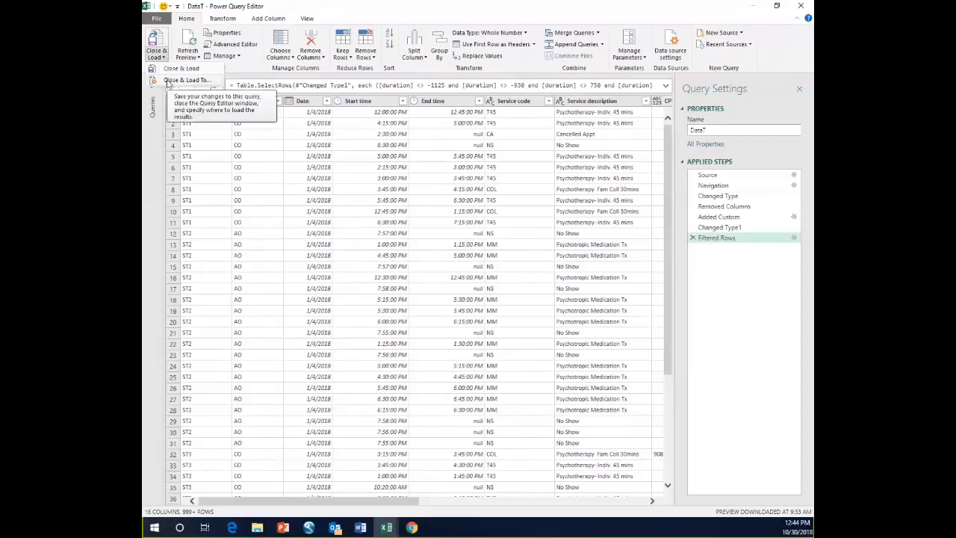
pyautogui.click(169, 81)
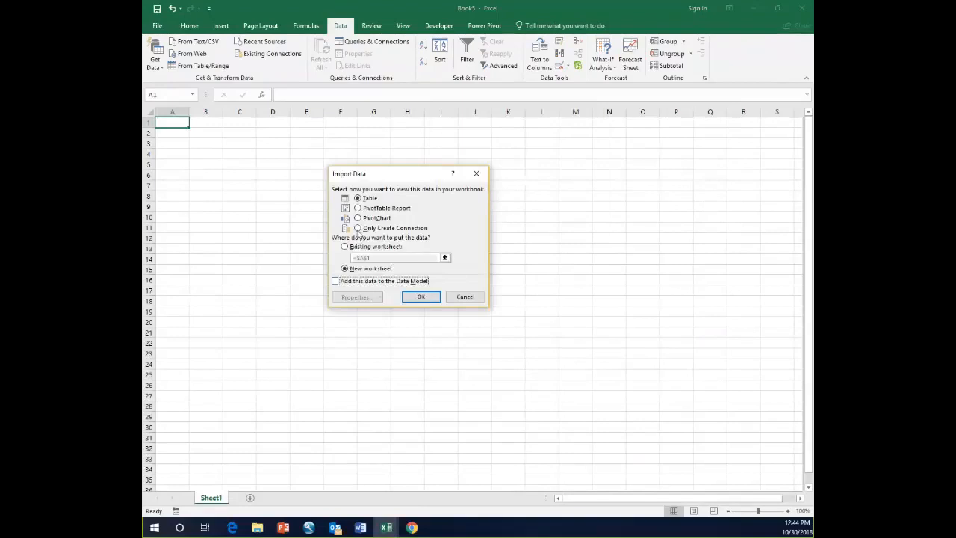
pyautogui.click(358, 228)
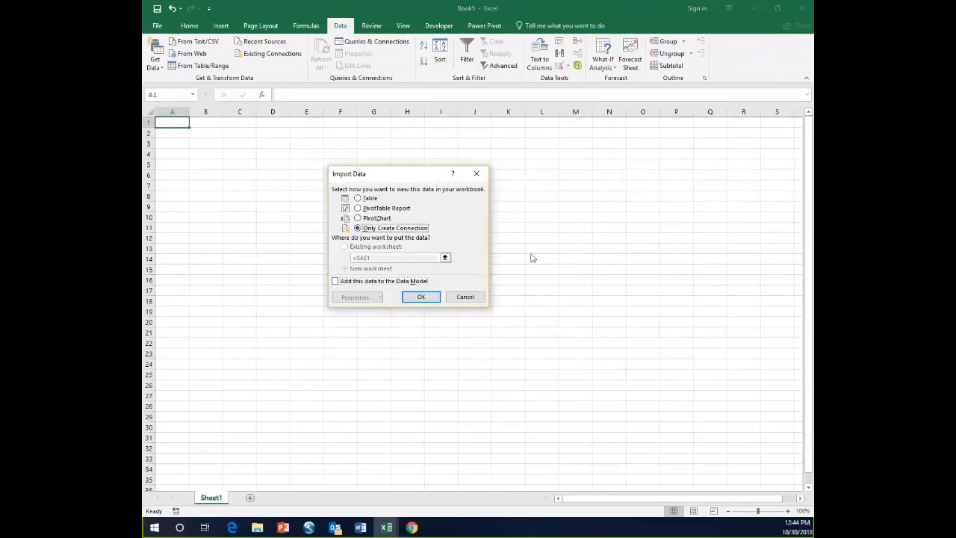
pyautogui.click(335, 281)
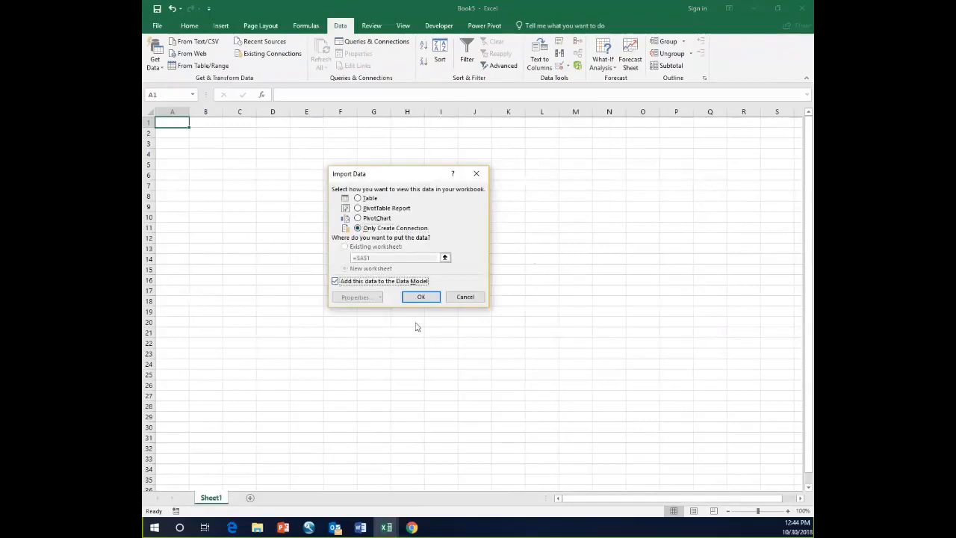
pyautogui.click(420, 296)
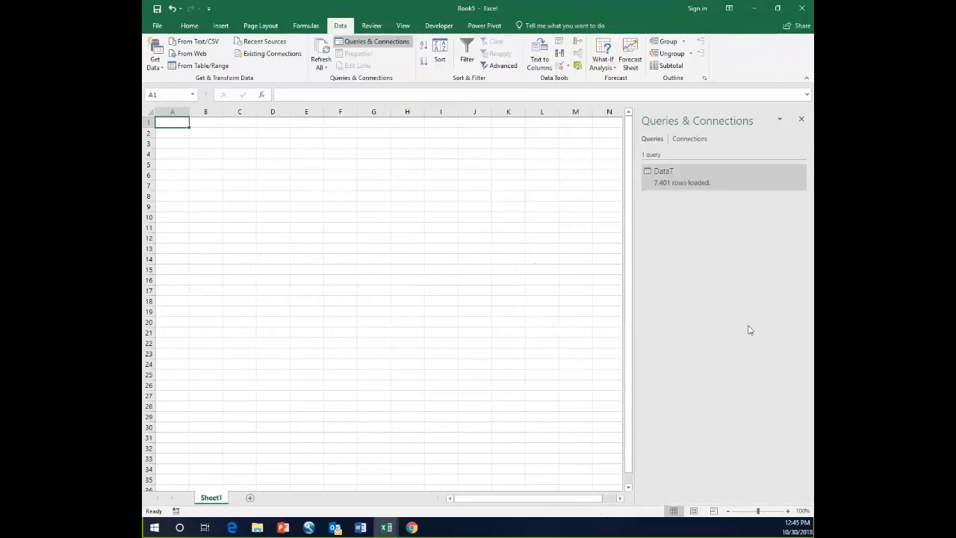
# Open the Data Model in Power Pivot, examine the loaded DataT table, and close it to return to the workbook
pyautogui.click(298, 292)
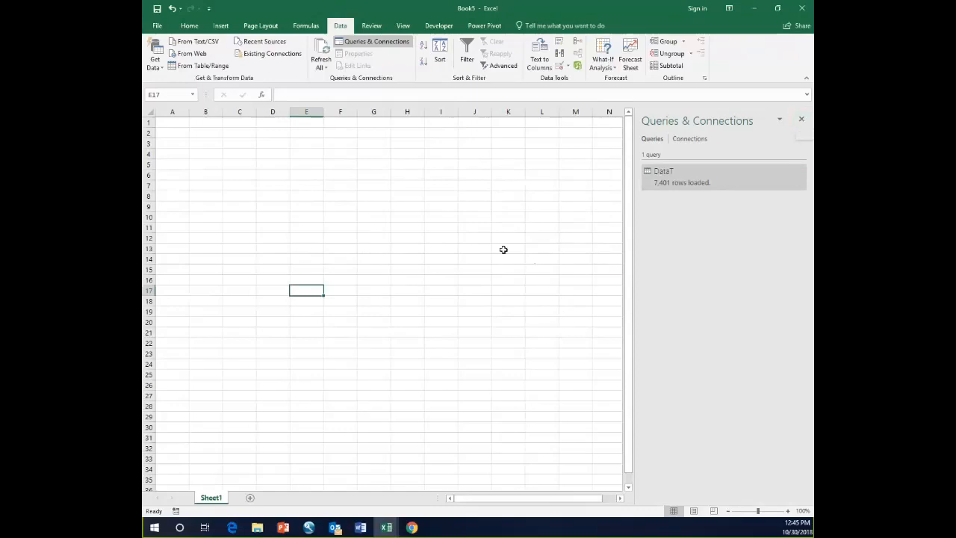
pyautogui.click(578, 67)
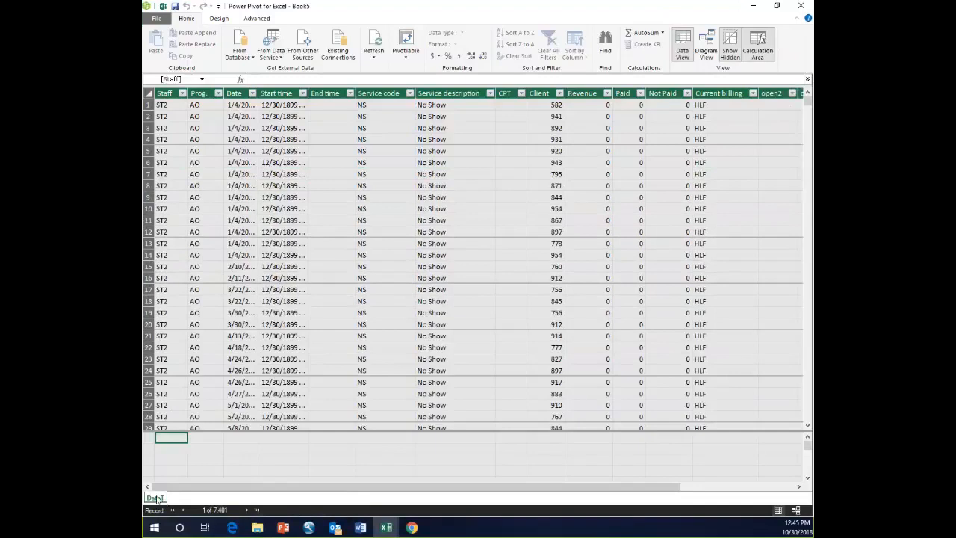
pyautogui.click(336, 336)
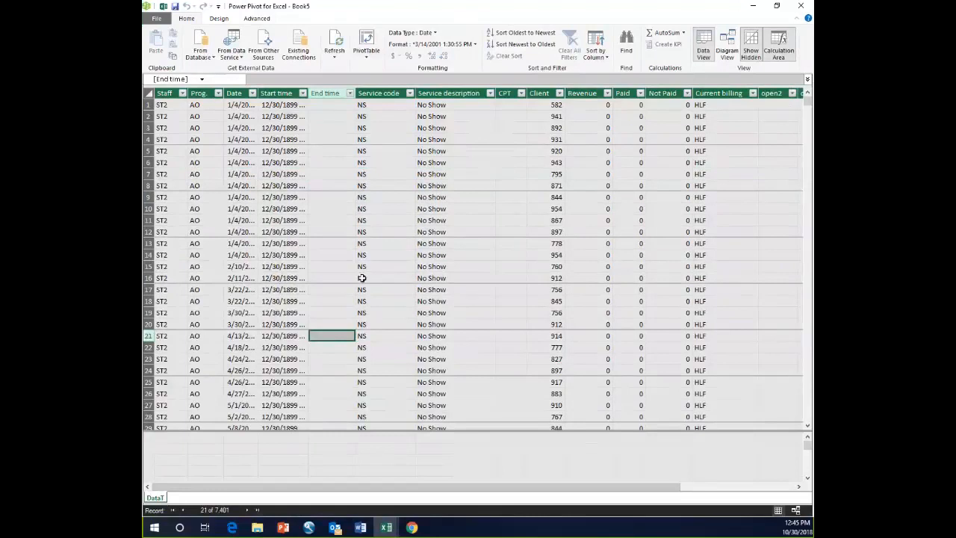
pyautogui.moveTo(472, 486); pyautogui.dragTo(317, 452)
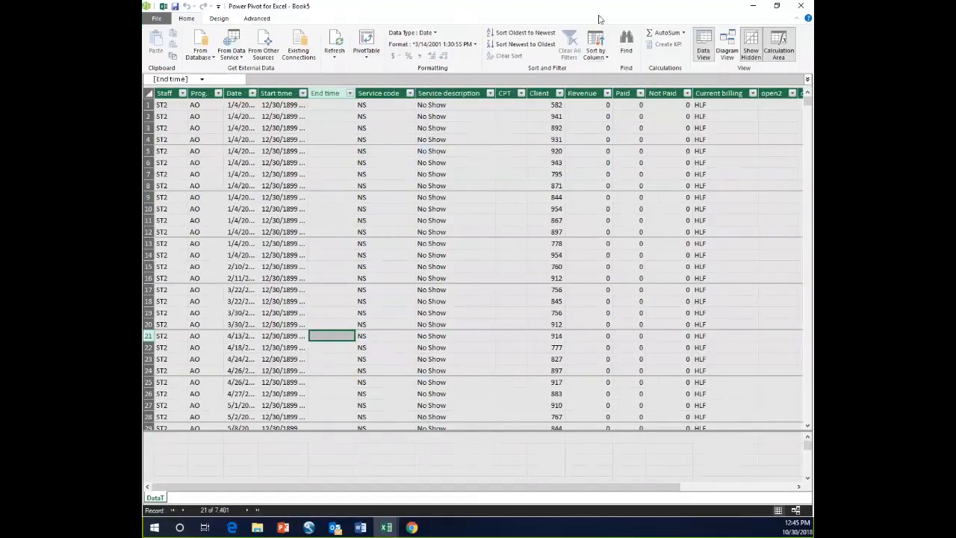
pyautogui.click(803, 8)
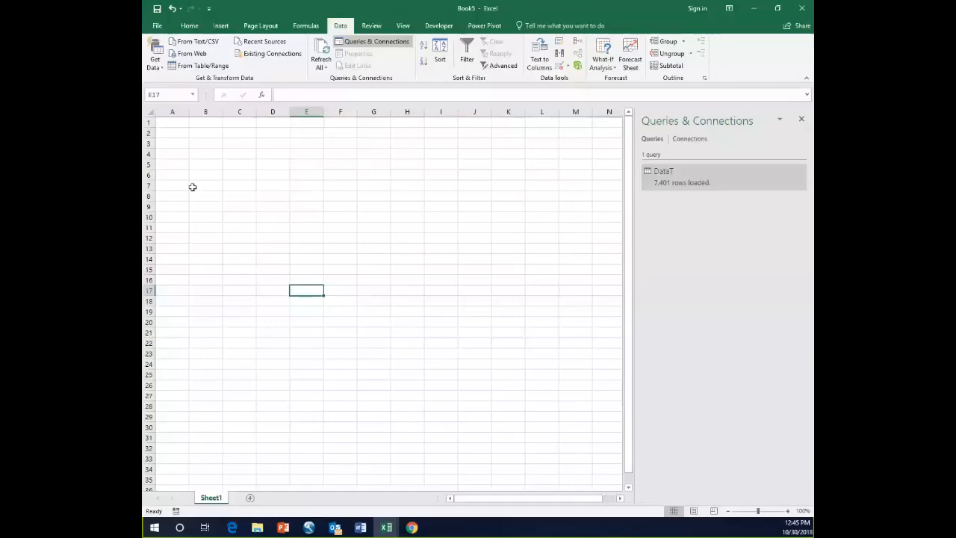
# Insert a PivotTable from this workbook's Data Model at cell B7 of Sheet1, and expand the DataT table's fields
pyautogui.click(191, 185)
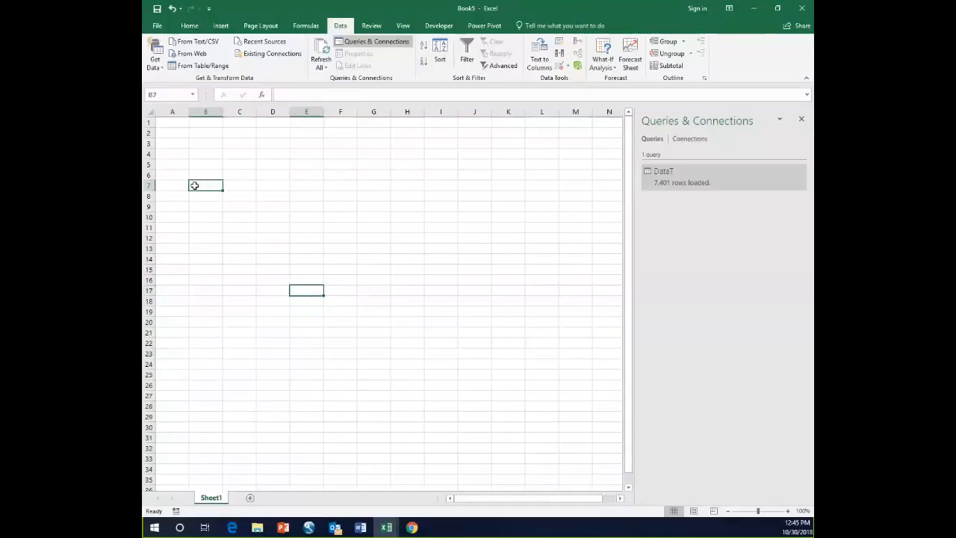
pyautogui.click(221, 27)
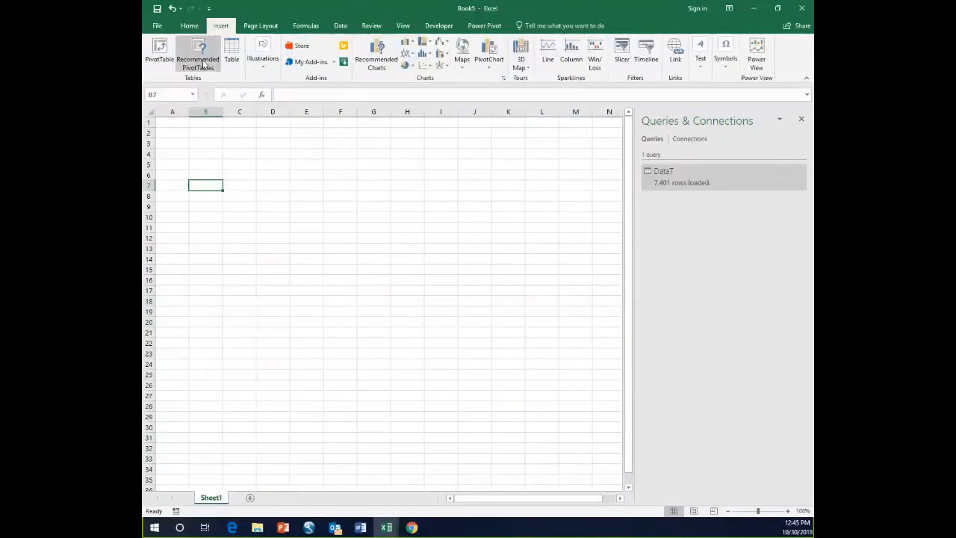
pyautogui.click(161, 54)
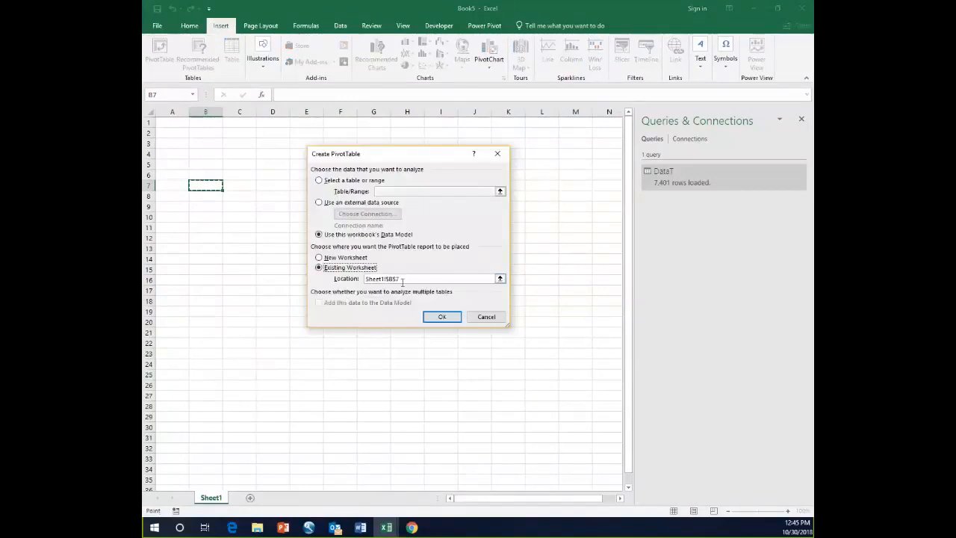
pyautogui.click(443, 319)
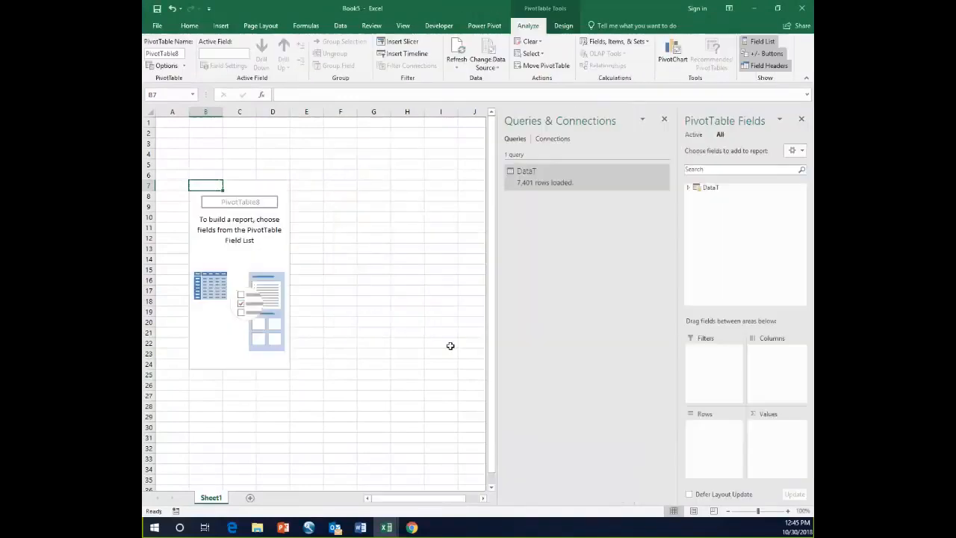
pyautogui.click(695, 189)
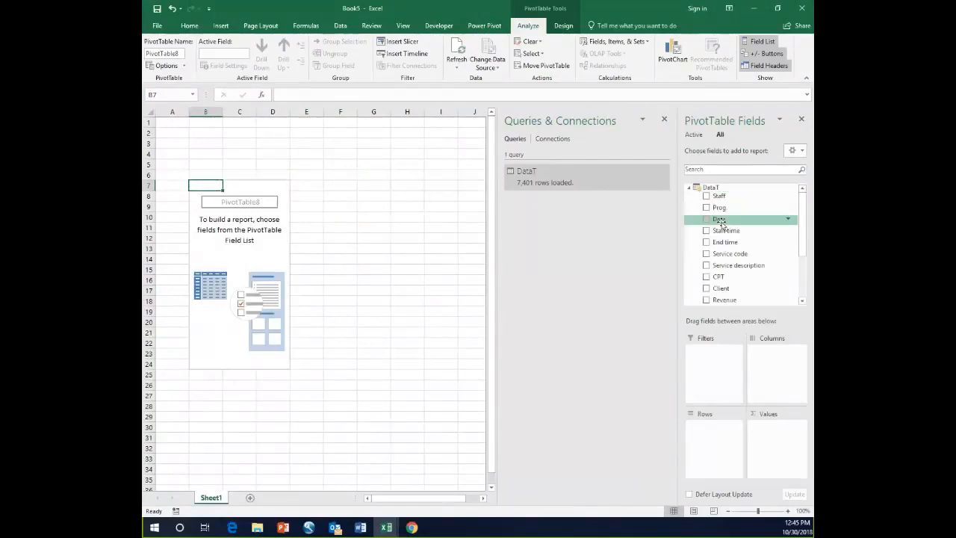
# Review DataT's PivotTable fields, close the field list, and delete columns A to H of Sheet1 to remove the empty PivotTable
pyautogui.scroll(-3, 796, 277)
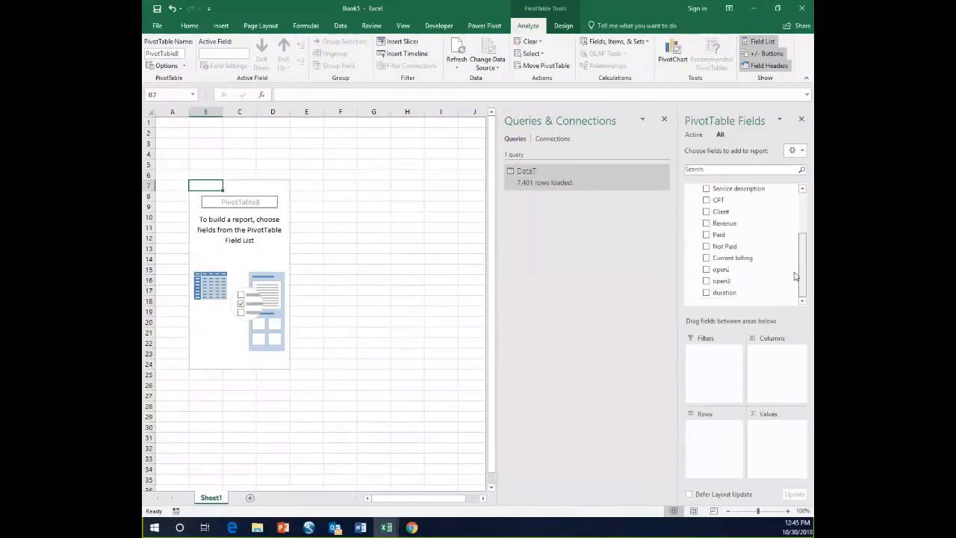
pyautogui.scroll(3, 798, 280)
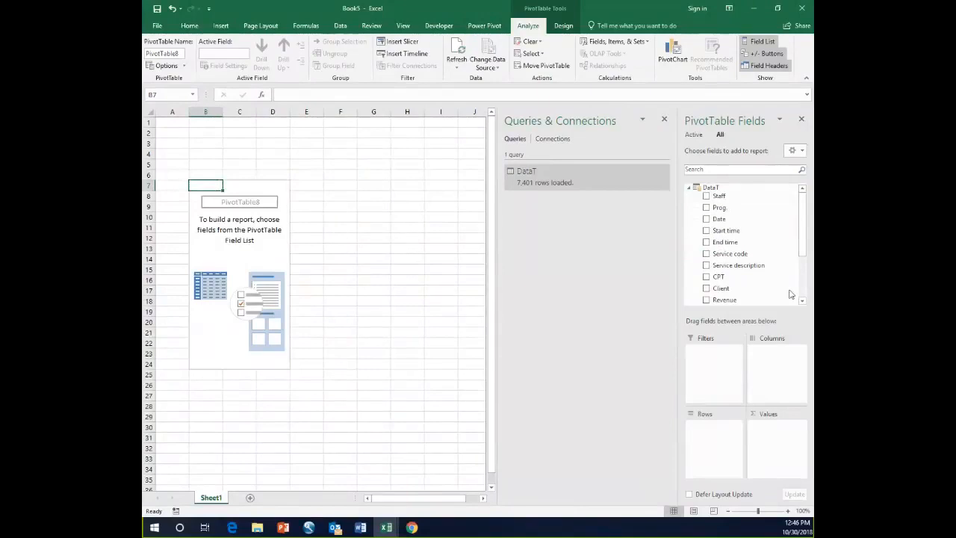
pyautogui.click(802, 121)
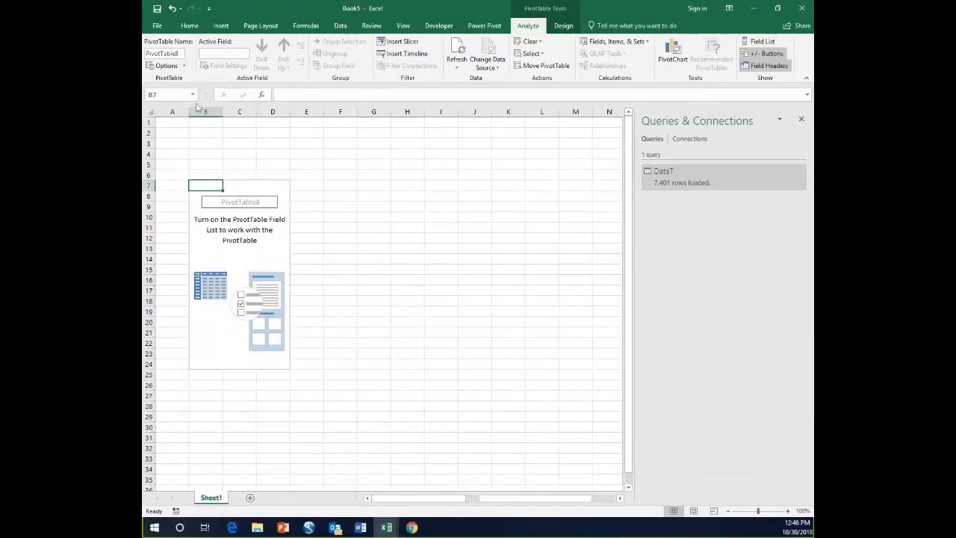
pyautogui.moveTo(173, 111); pyautogui.dragTo(407, 112)
pyautogui.rightClick(346, 195)
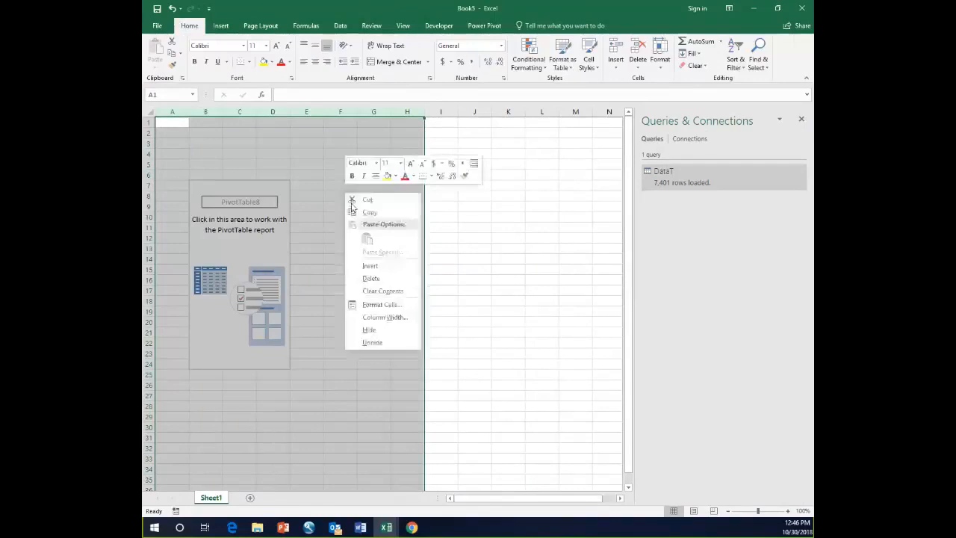
pyautogui.click(373, 278)
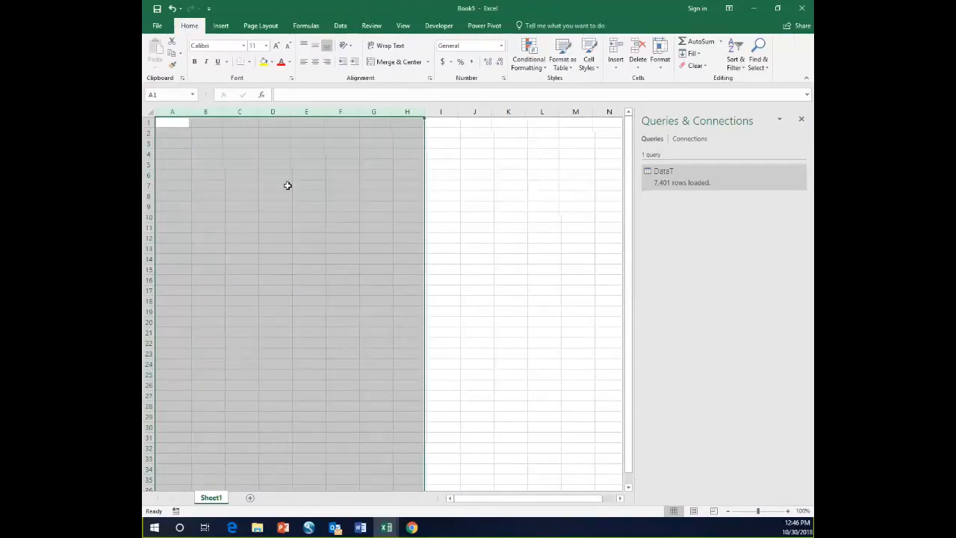
pyautogui.click(286, 183)
pyautogui.click(209, 145)
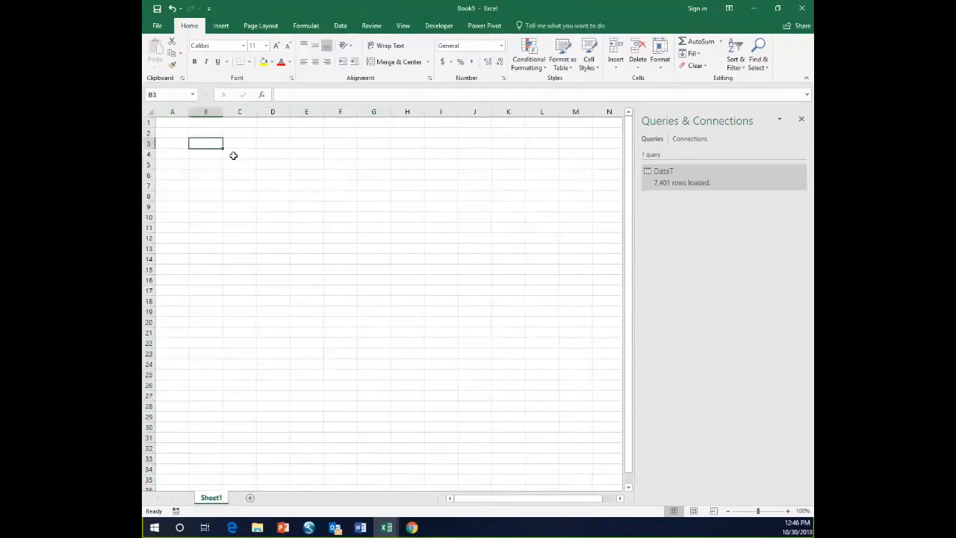
# Preview the DataT query, open it in the query editor to view its applied steps, and close the editor
pyautogui.click(341, 27)
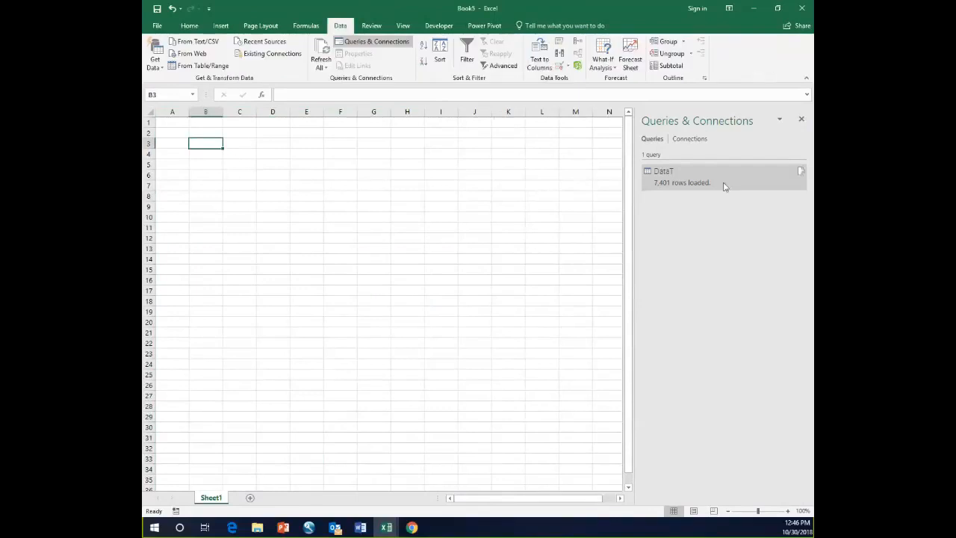
pyautogui.moveTo(724, 184)
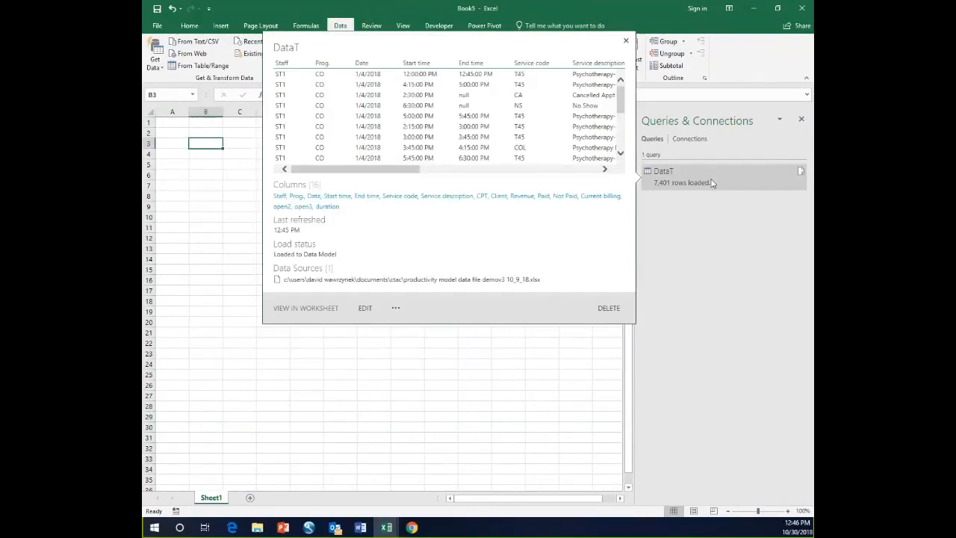
pyautogui.click(366, 312)
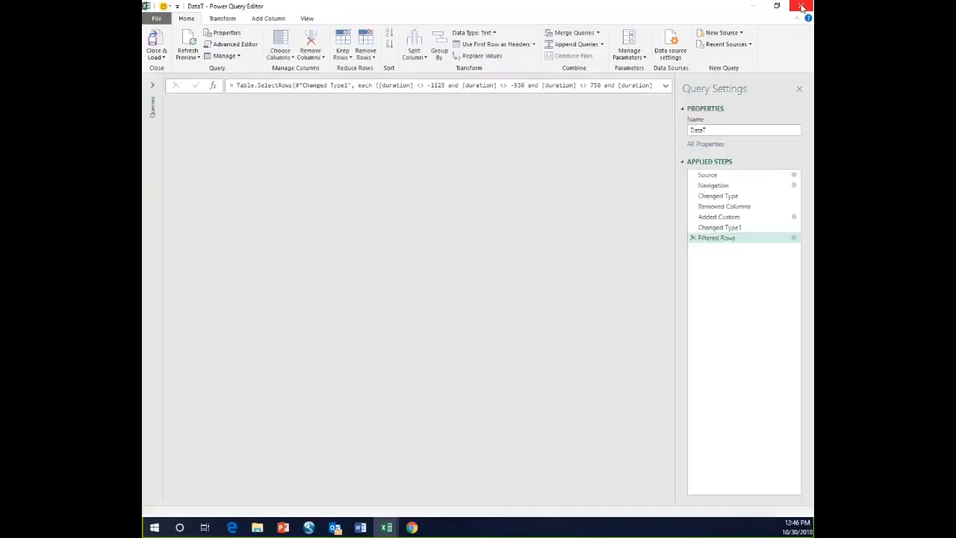
pyautogui.click(801, 6)
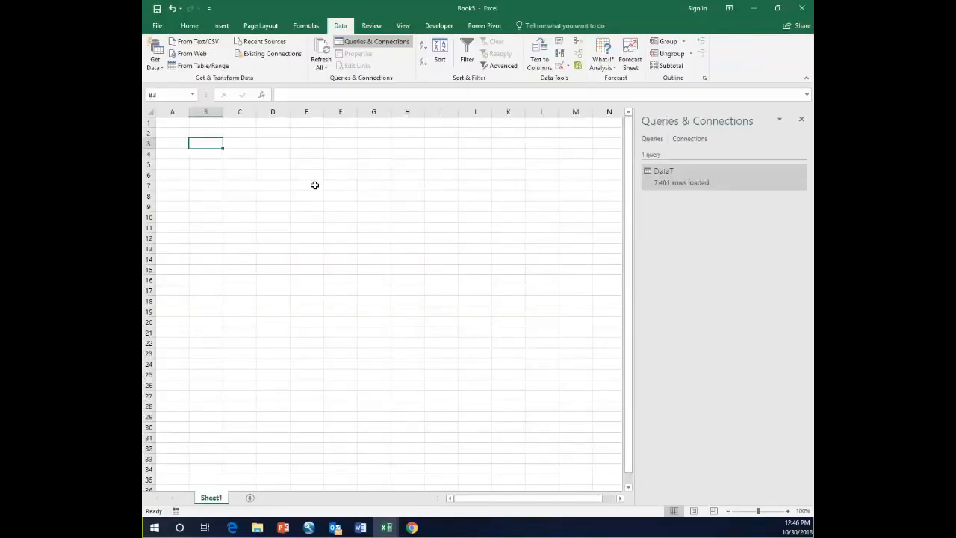
# Import data from the workbook Productivity Model Data File demoV3 10_9_18 and choose its StaffT table
pyautogui.click(163, 68)
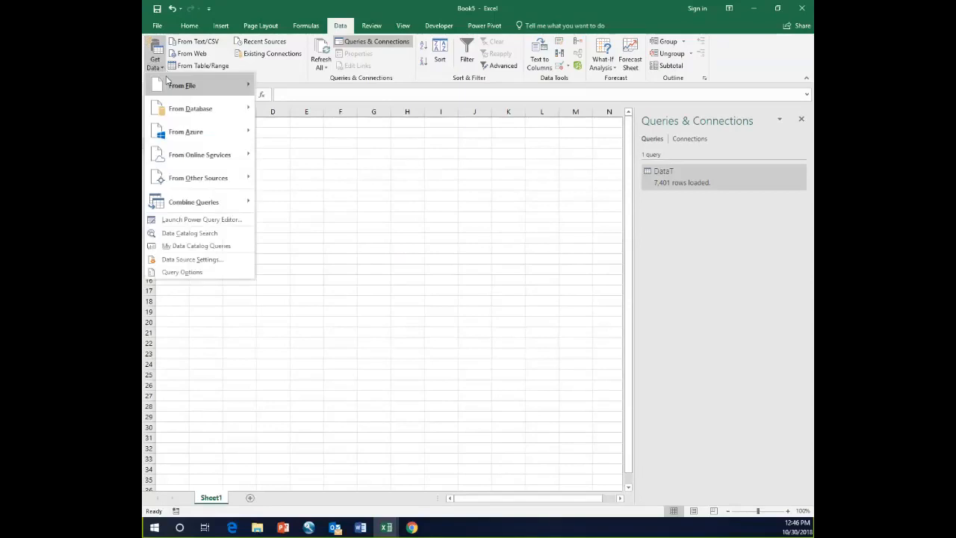
pyautogui.moveTo(170, 88)
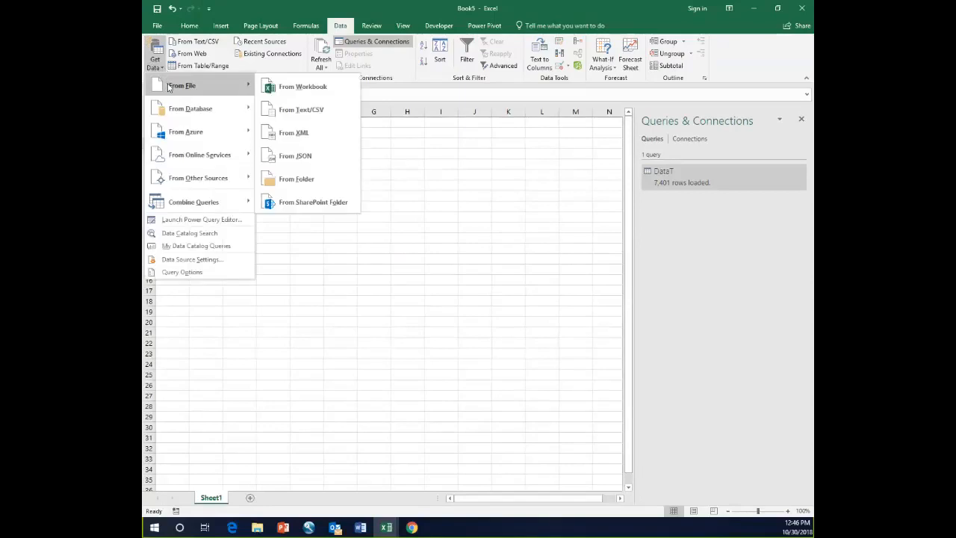
pyautogui.click(284, 88)
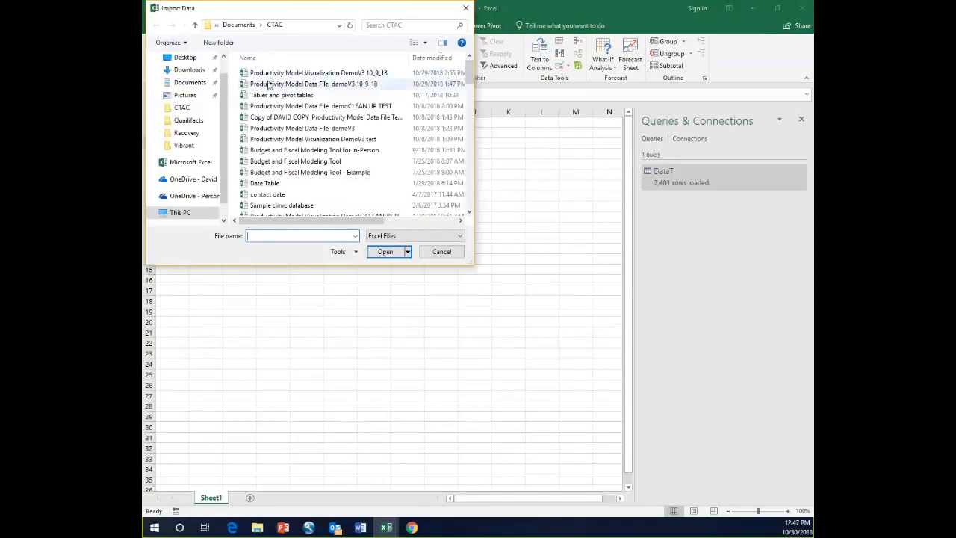
pyautogui.click(269, 84)
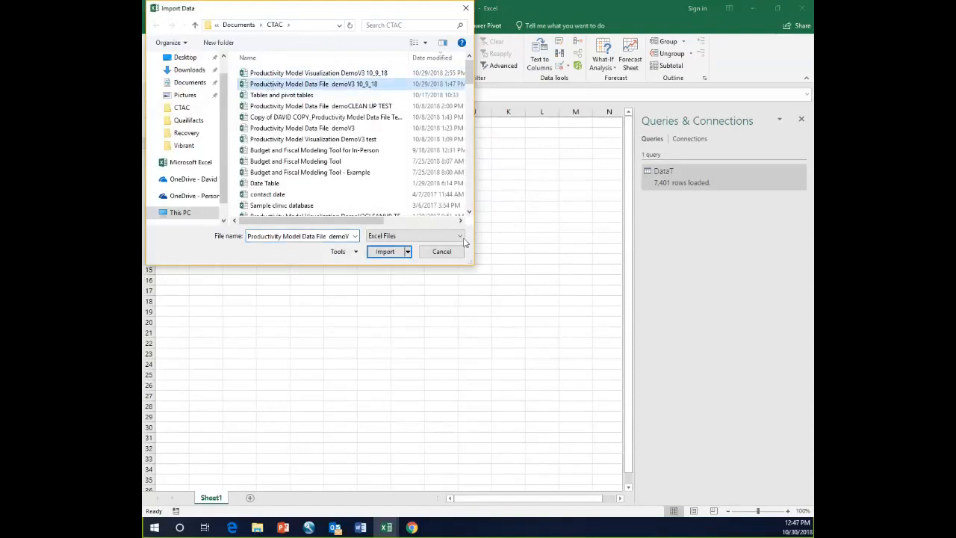
pyautogui.click(385, 252)
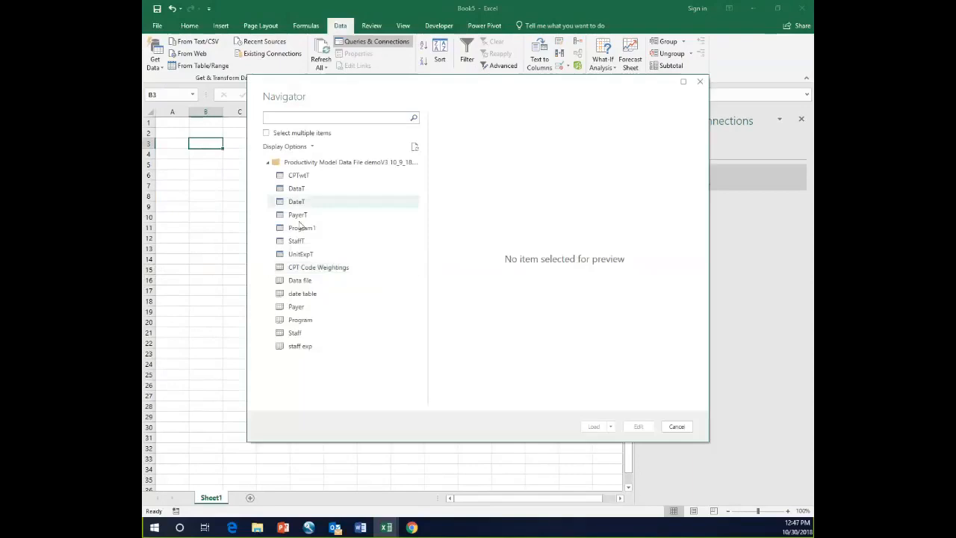
pyautogui.click(379, 243)
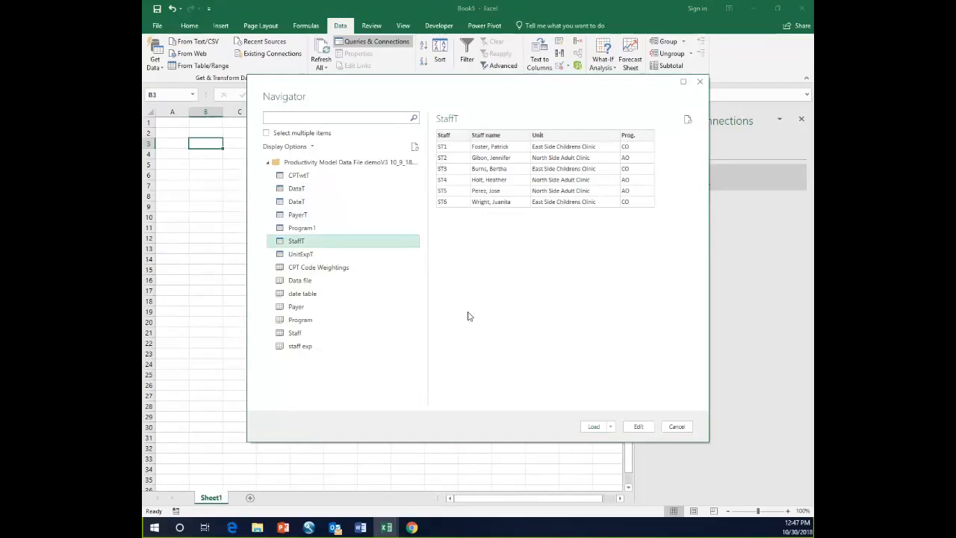
# Load StaffT as Only Create Connection, adding the data to the Data Model
pyautogui.click(610, 428)
pyautogui.click(624, 450)
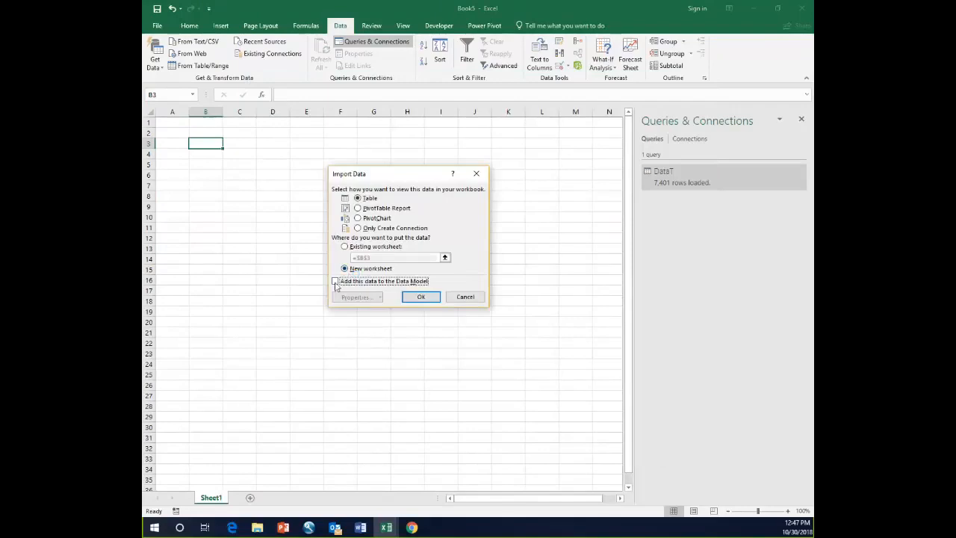
pyautogui.click(335, 281)
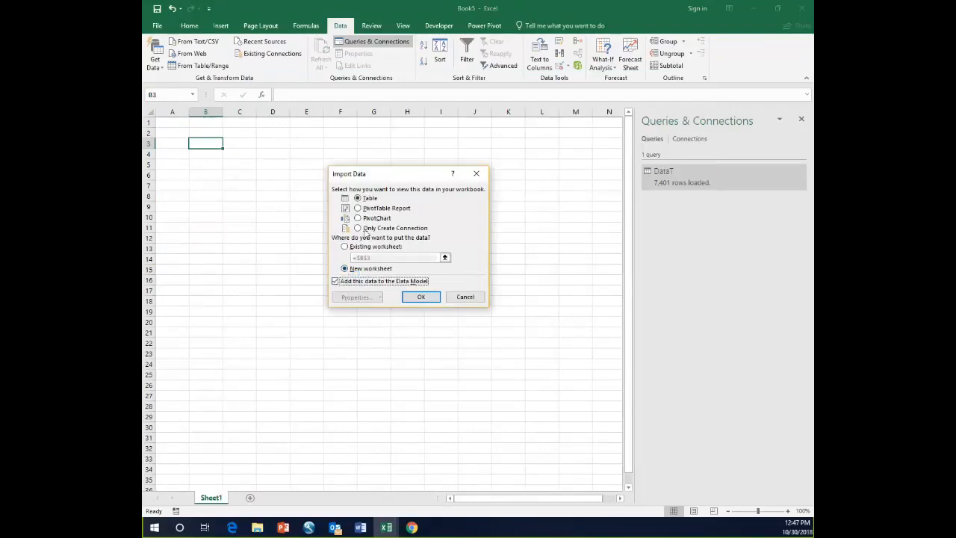
pyautogui.click(358, 228)
pyautogui.click(422, 299)
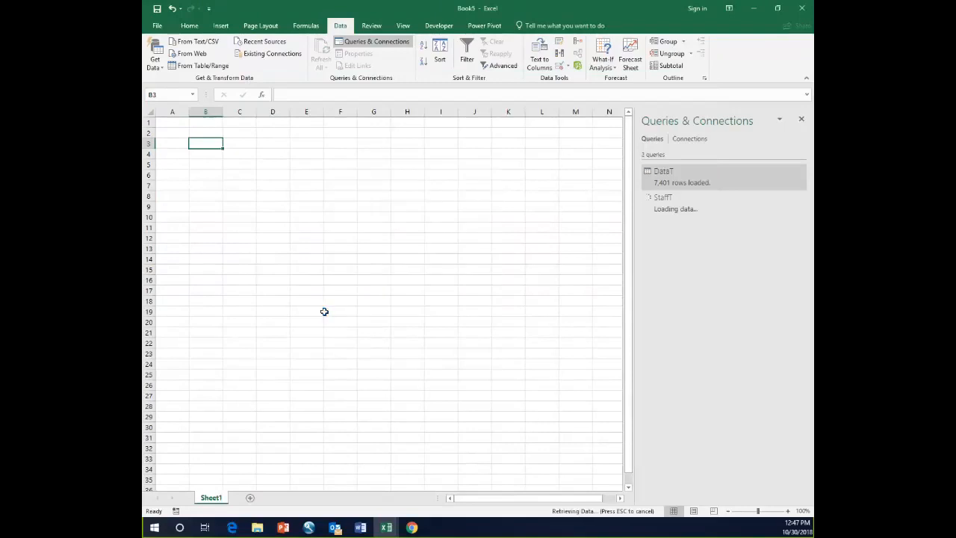
# Open the Data Model in Power Pivot, examine the DataT and StaffT tables, and return to the workbook
pyautogui.click(579, 70)
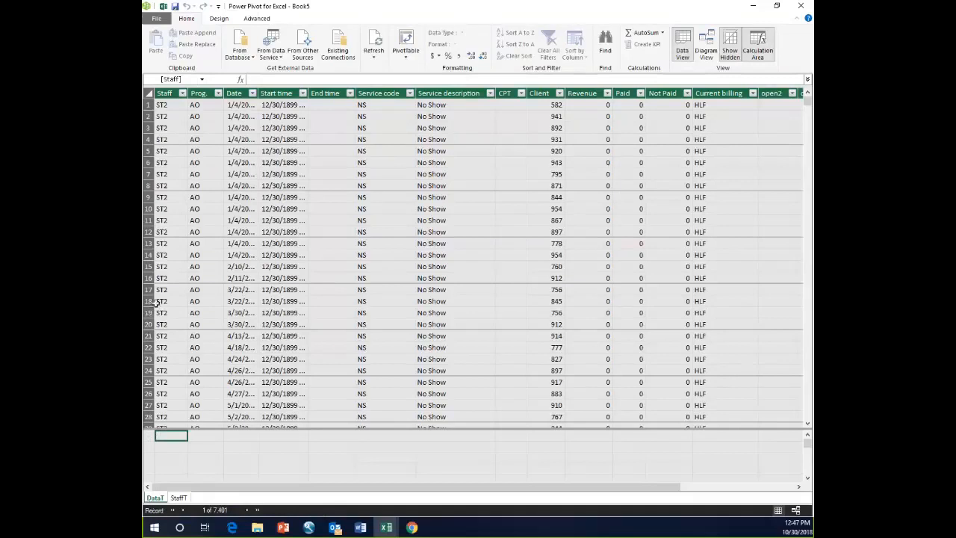
pyautogui.click(163, 301)
pyautogui.click(178, 497)
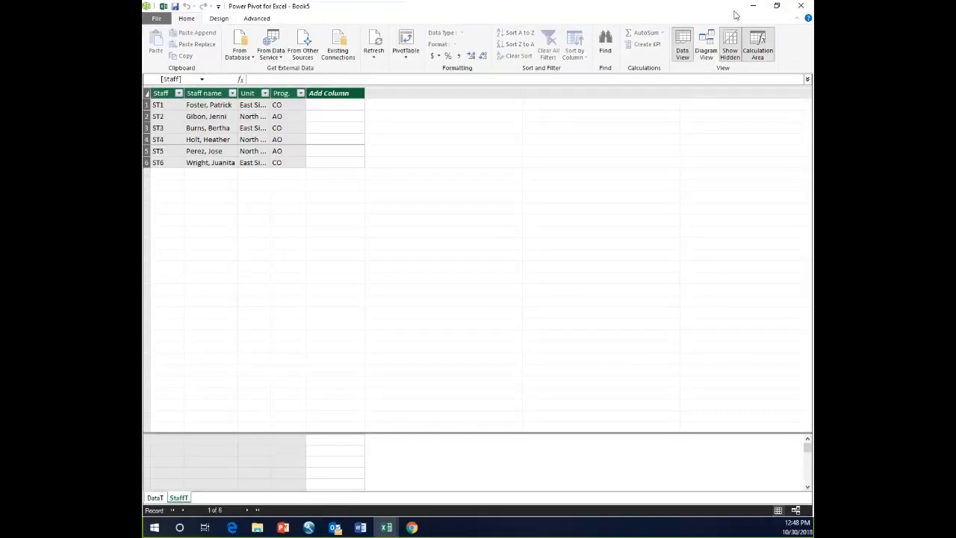
pyautogui.click(800, 6)
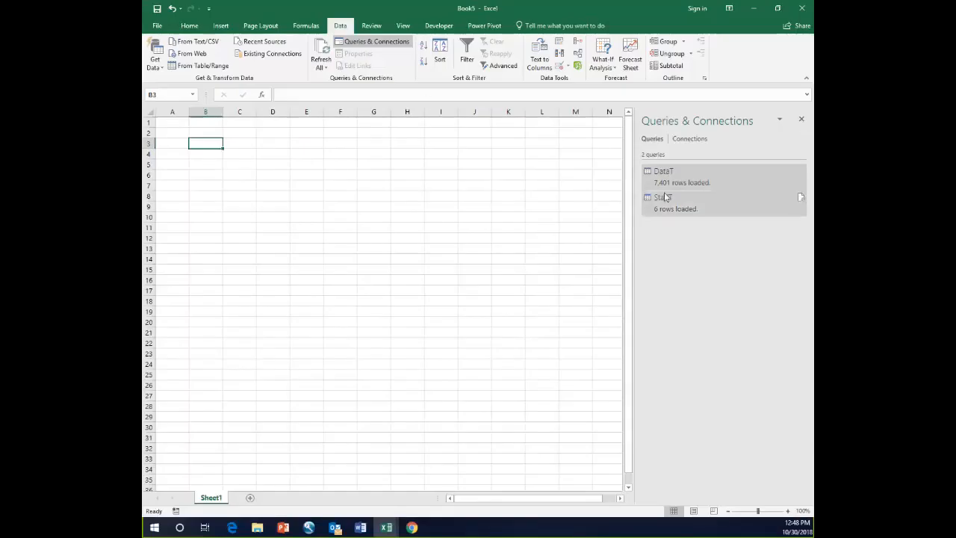
# Start a query merge with DataT as the first table and Staff as its matching column
pyautogui.click(163, 70)
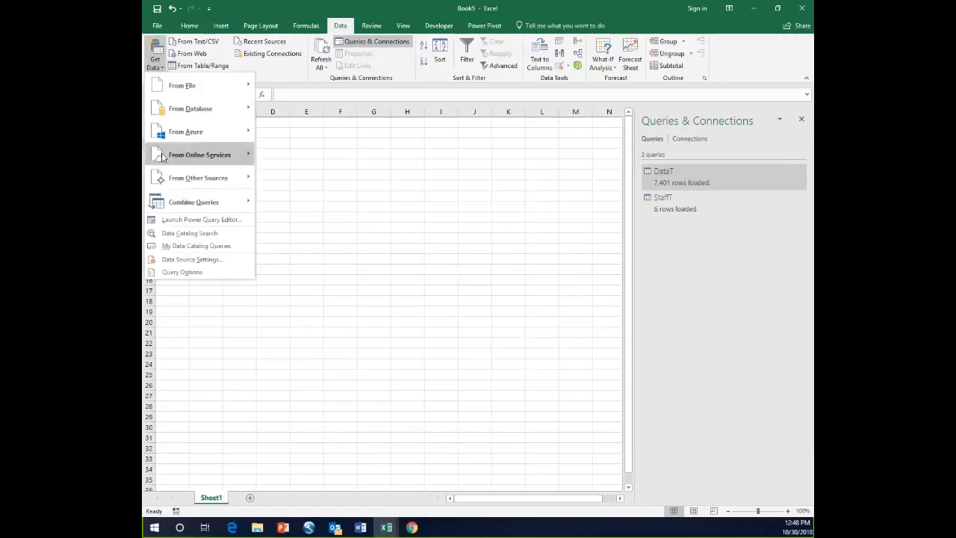
pyautogui.moveTo(186, 201)
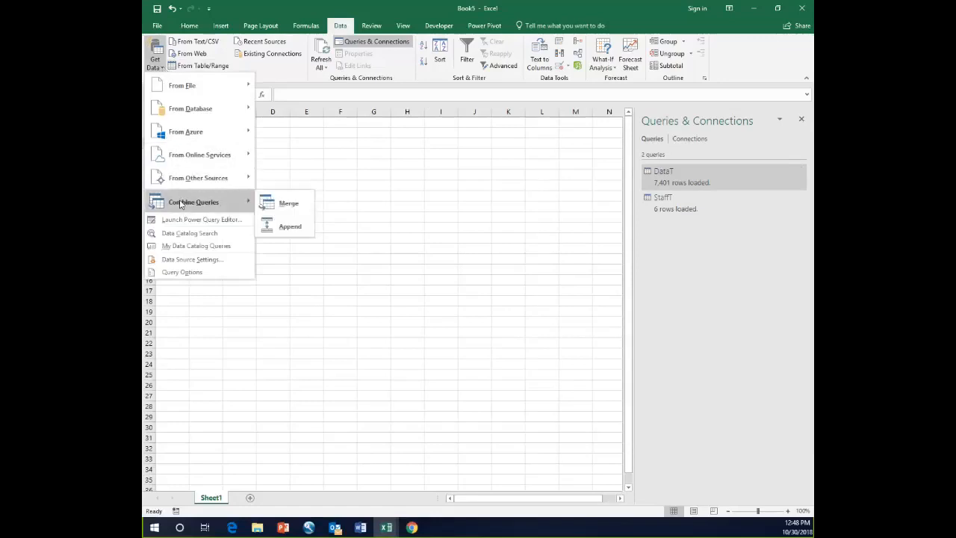
pyautogui.click(290, 203)
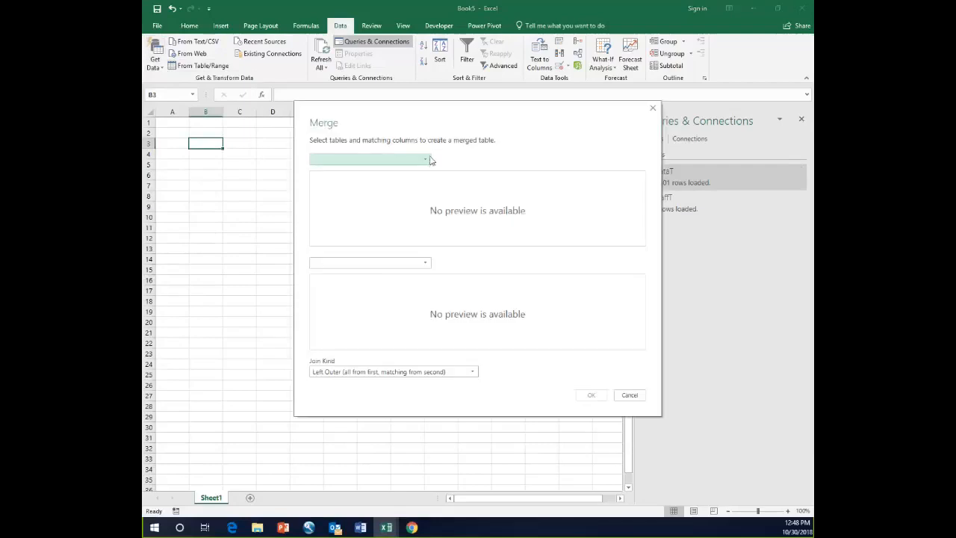
pyautogui.click(428, 161)
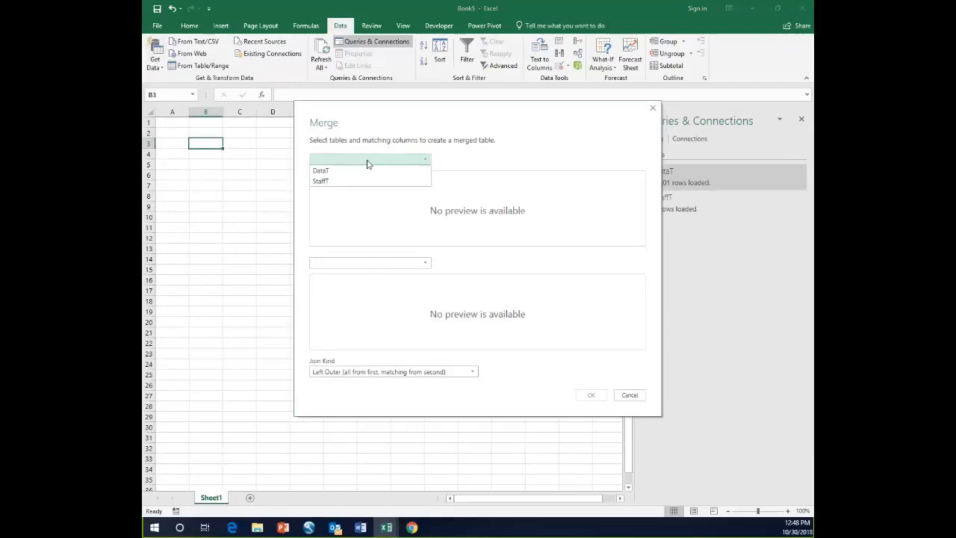
pyautogui.click(328, 171)
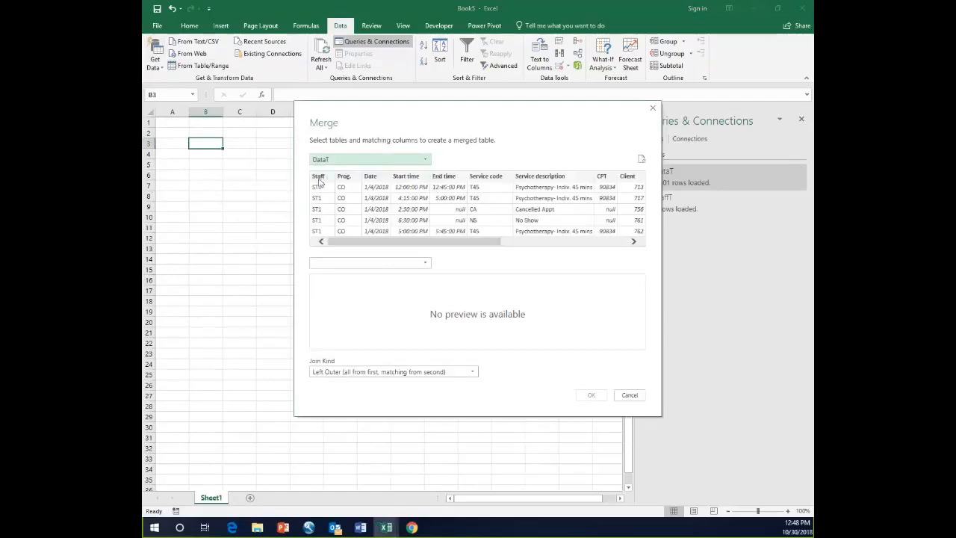
pyautogui.click(320, 178)
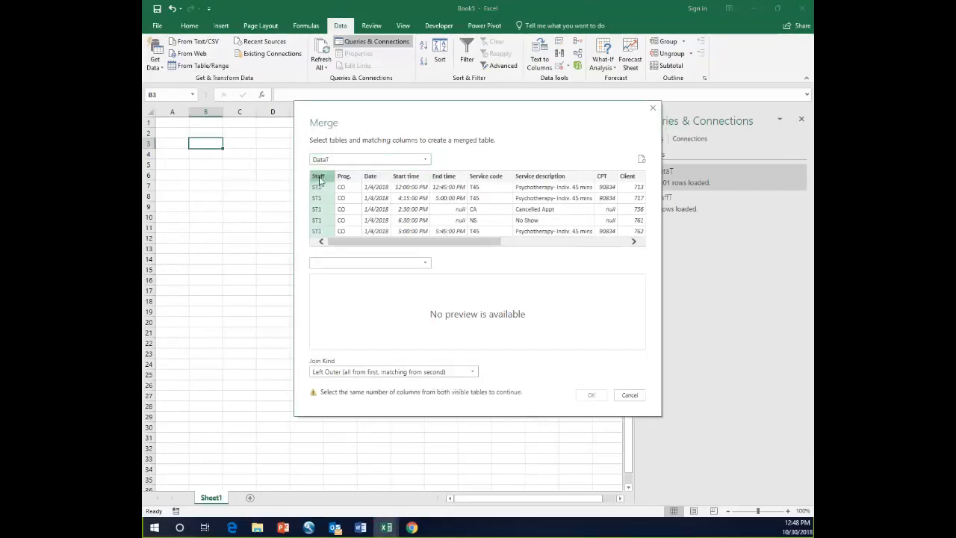
# Merge in StaffT as the second table, matched on Staff, with a Left Outer join
pyautogui.click(424, 263)
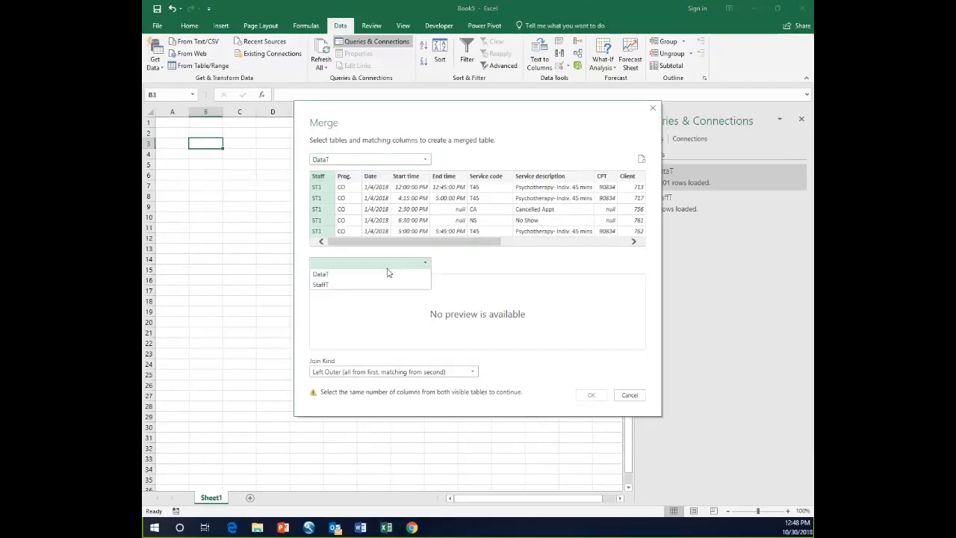
pyautogui.click(331, 286)
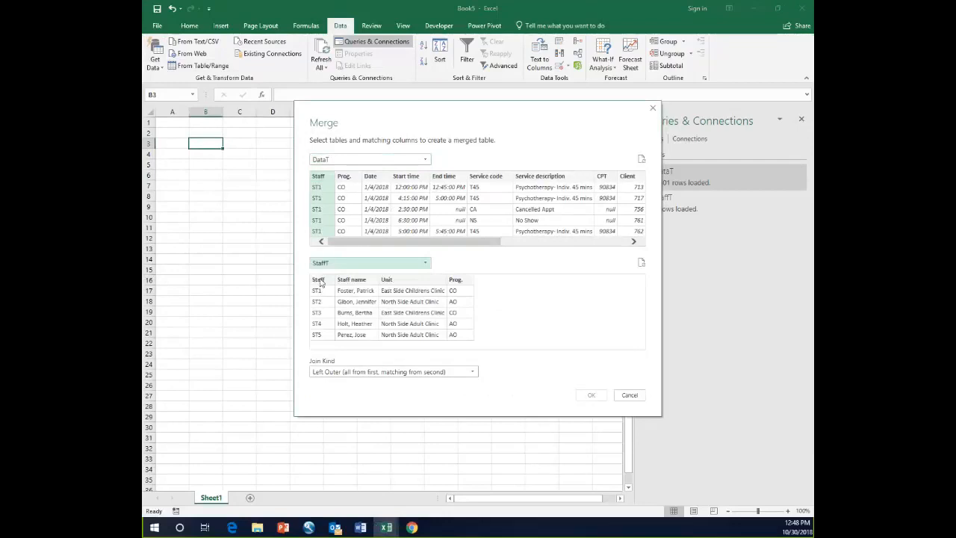
pyautogui.click(319, 280)
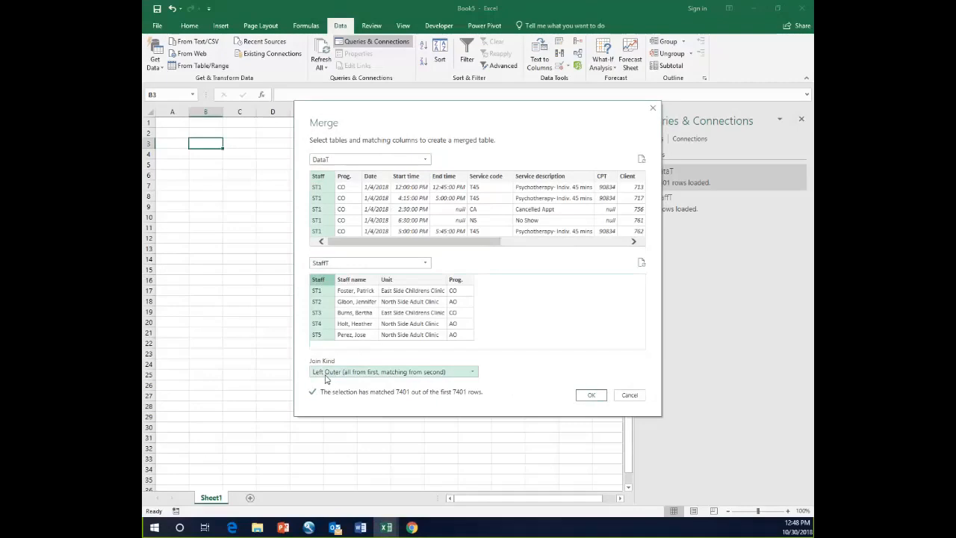
pyautogui.click(473, 373)
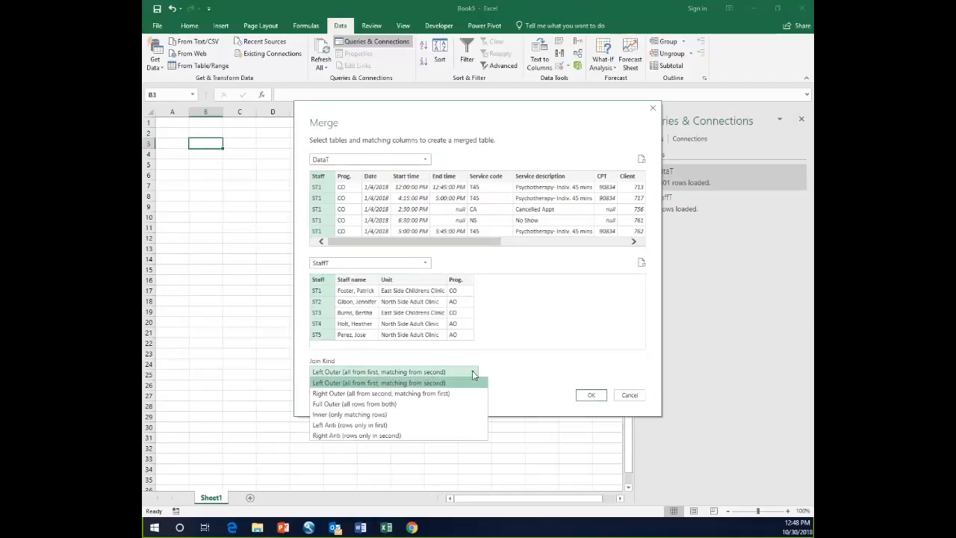
pyautogui.click(473, 375)
pyautogui.click(588, 396)
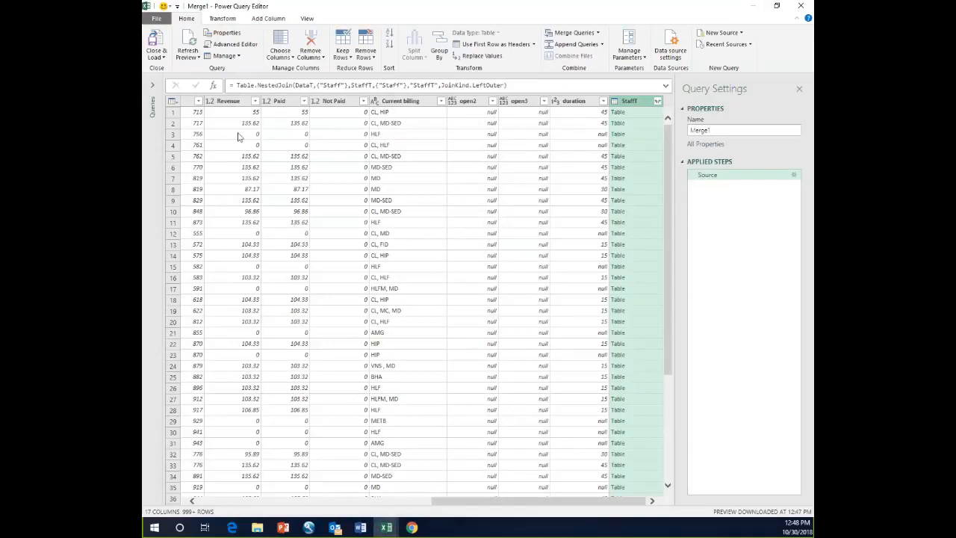
# Expand the merged StaffT column to include only Staff name, keeping the original column name as prefix
pyautogui.click(658, 101)
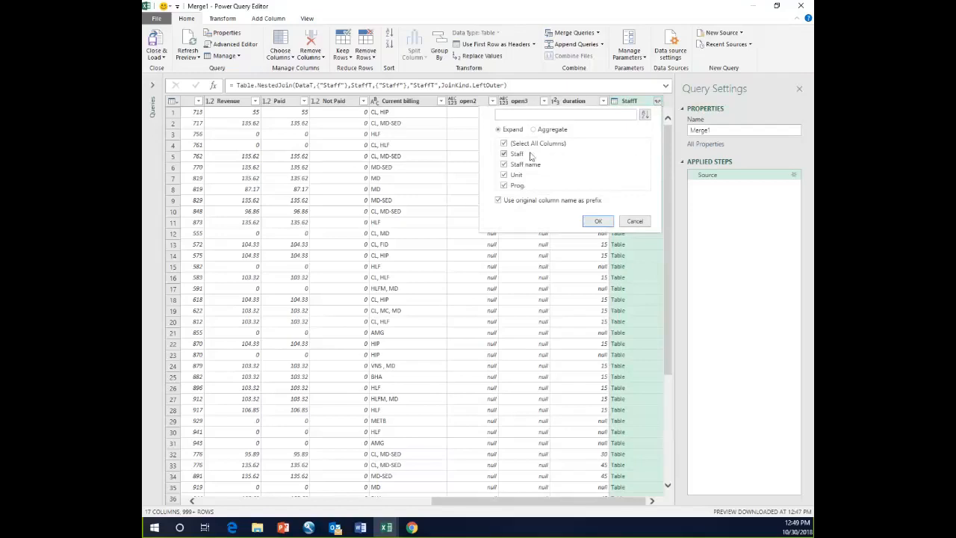
pyautogui.click(503, 153)
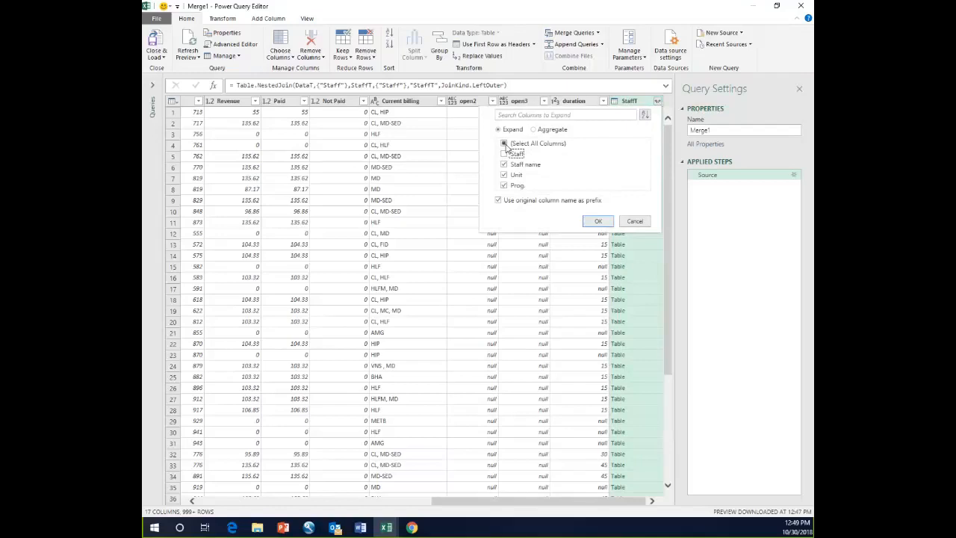
pyautogui.click(504, 144)
pyautogui.click(504, 164)
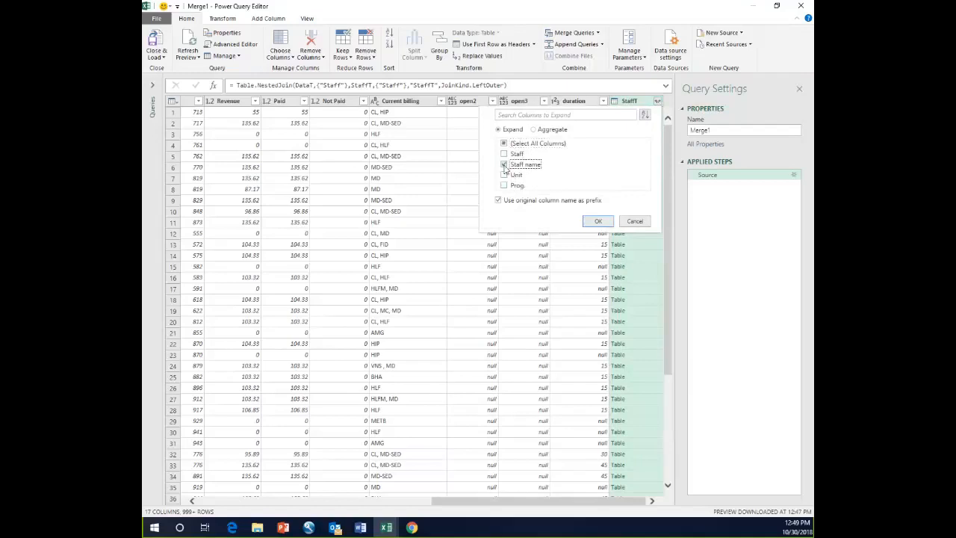
pyautogui.click(595, 222)
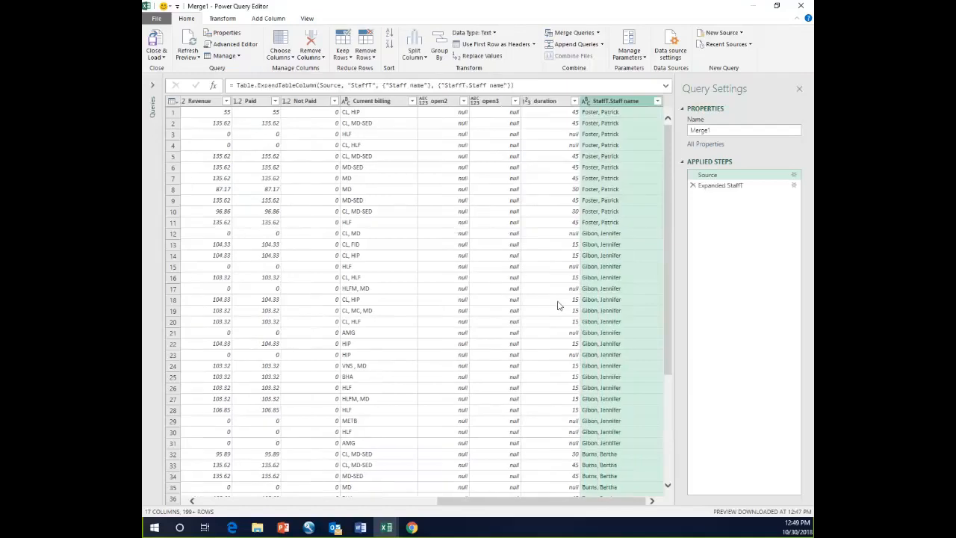
# Compare the Staff codes with the expanded StaffT.Staff name column in the merged query preview
pyautogui.moveTo(558, 505); pyautogui.dragTo(310, 505)
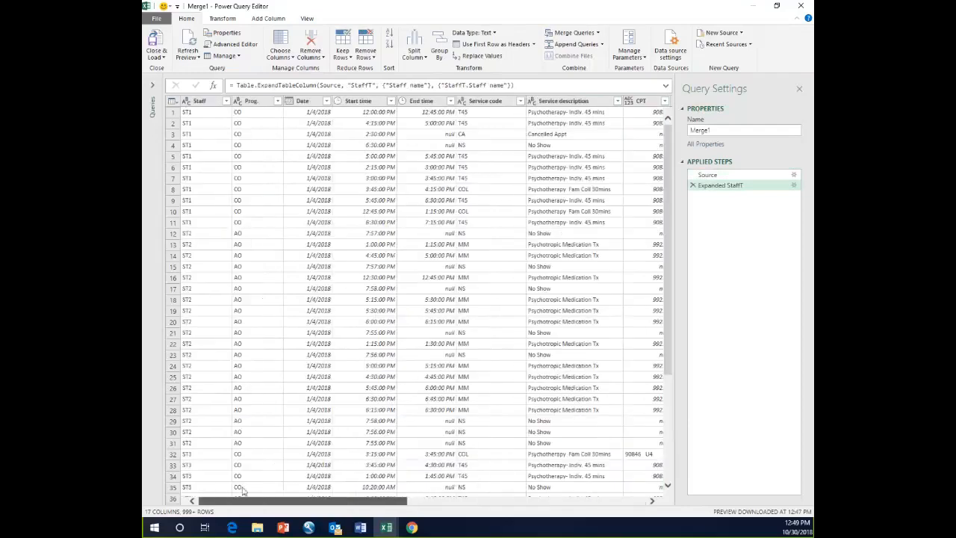
pyautogui.click(192, 124)
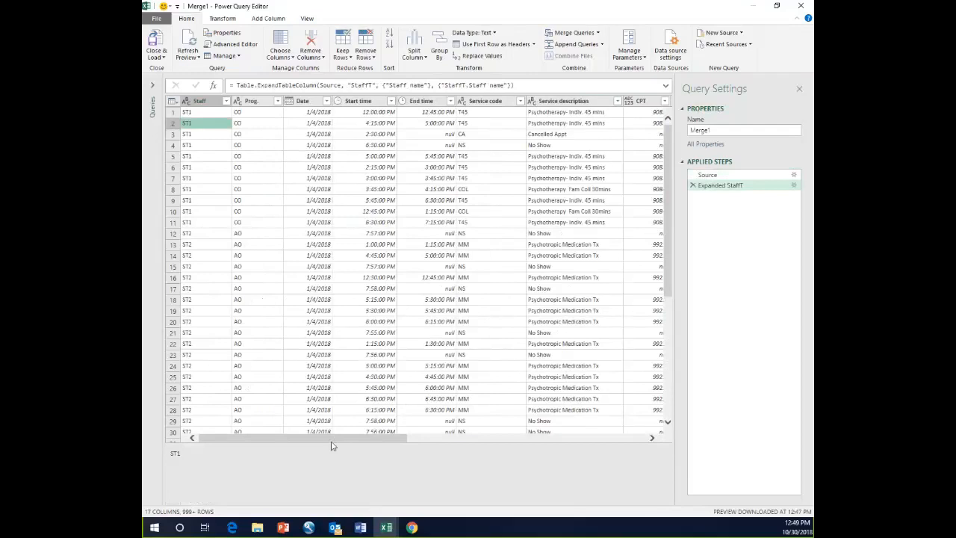
pyautogui.moveTo(333, 443); pyautogui.dragTo(617, 455)
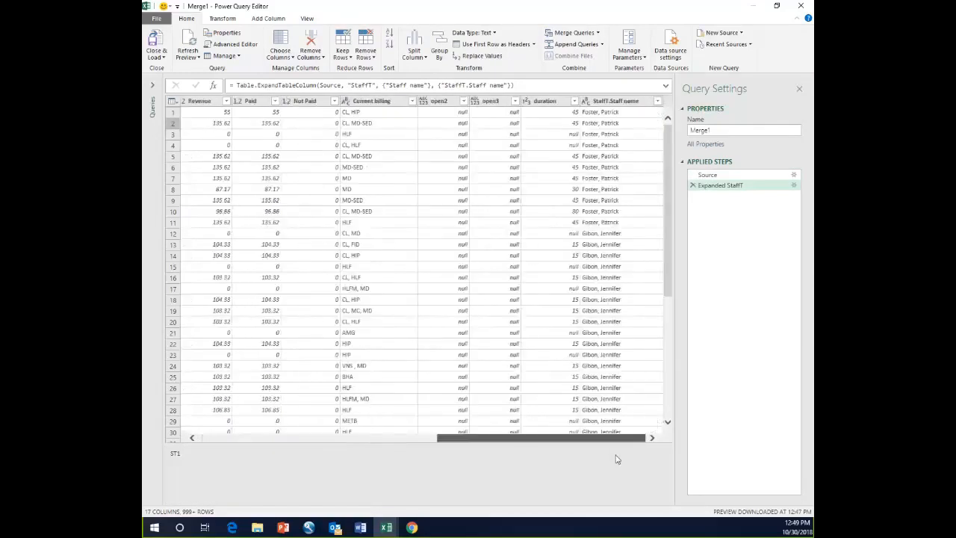
pyautogui.click(601, 134)
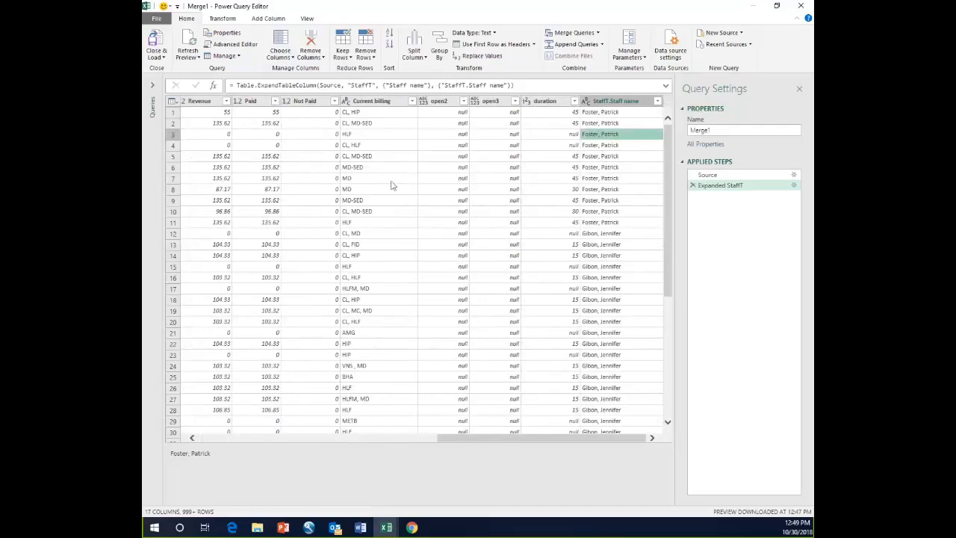
# Close and load Merge1 as Only Create Connection, adding its data to the Data Model
pyautogui.click(164, 59)
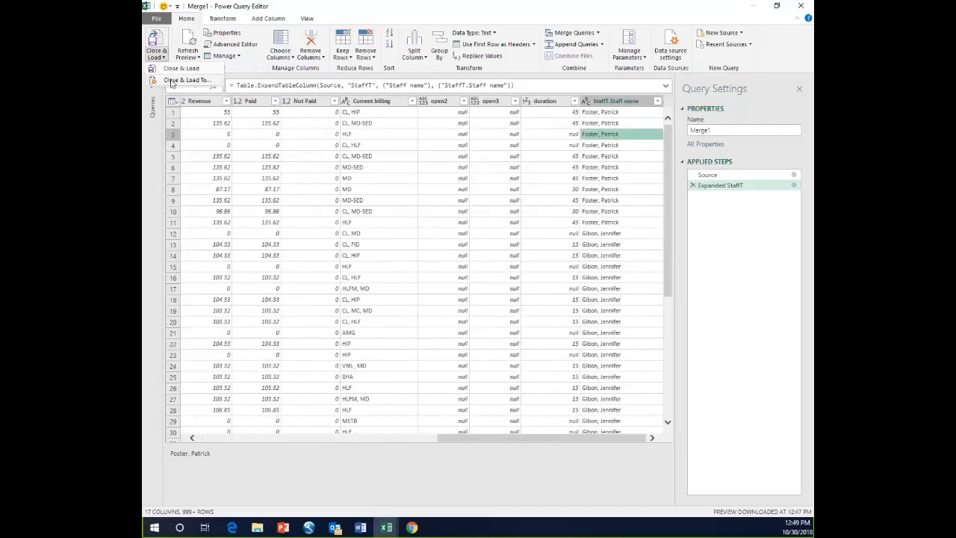
pyautogui.click(179, 80)
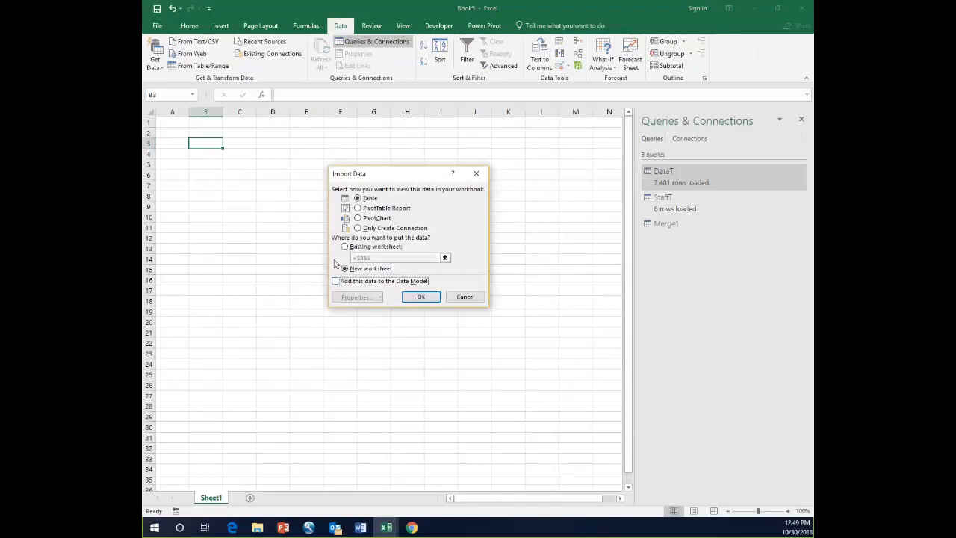
pyautogui.click(357, 228)
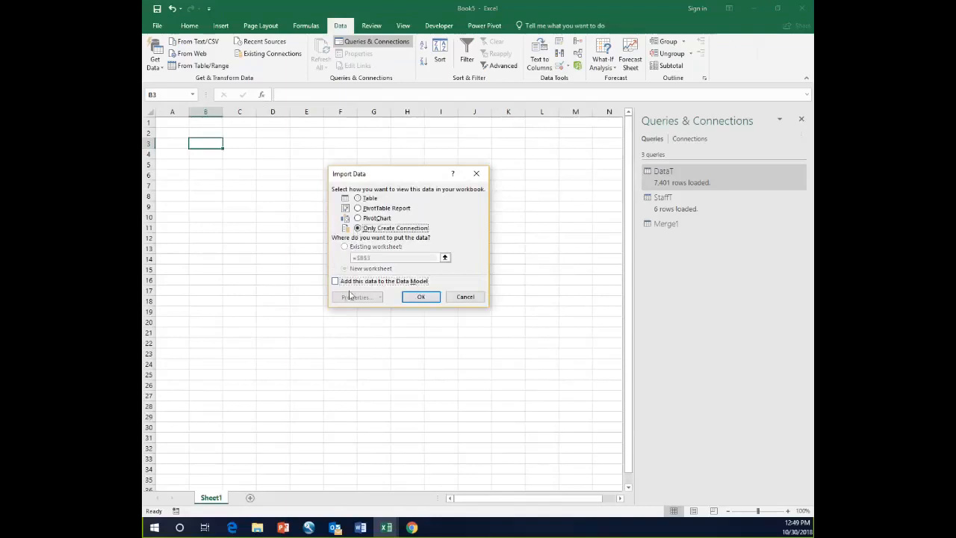
pyautogui.click(335, 282)
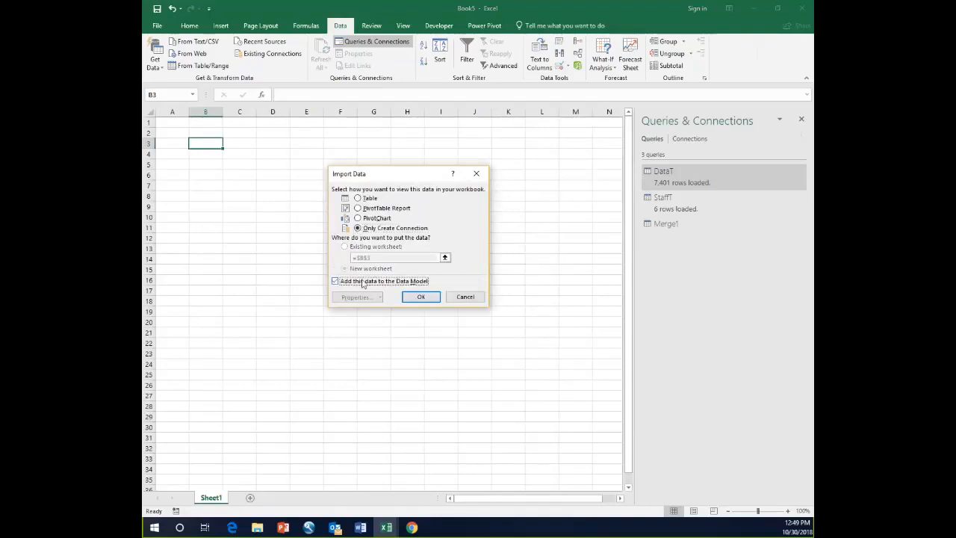
pyautogui.click(421, 297)
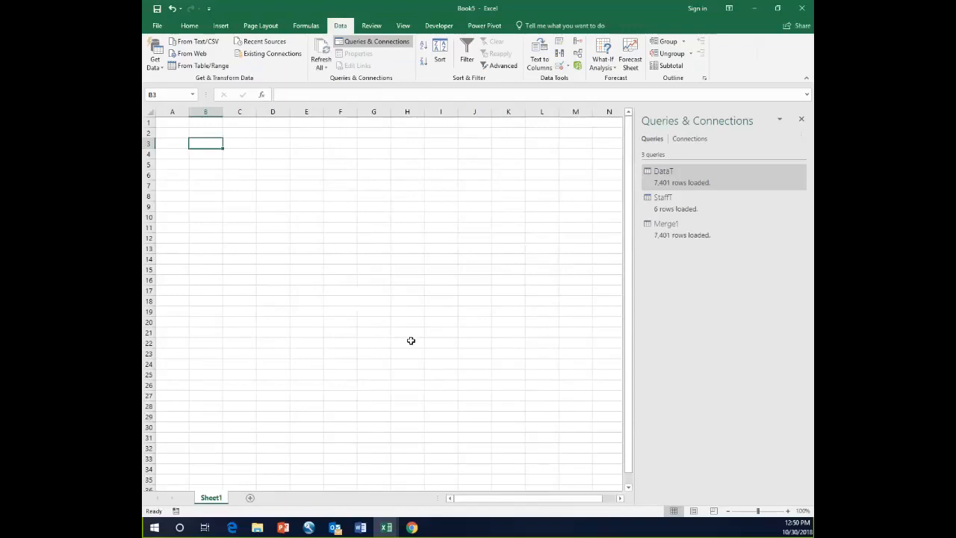
# Insert a PivotTable based on the workbook's Data Model at cell B3 of the existing Sheet1
pyautogui.click(220, 26)
pyautogui.click(160, 56)
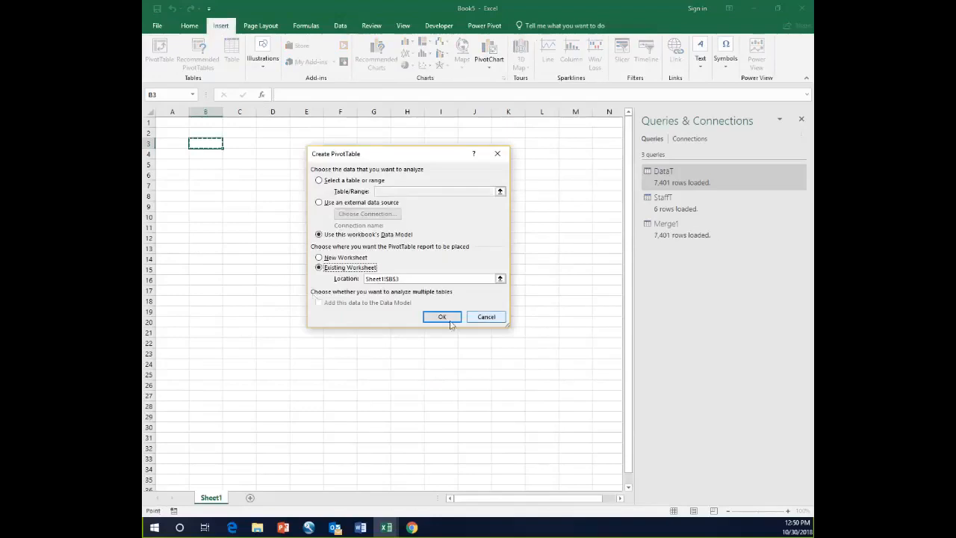
pyautogui.click(449, 321)
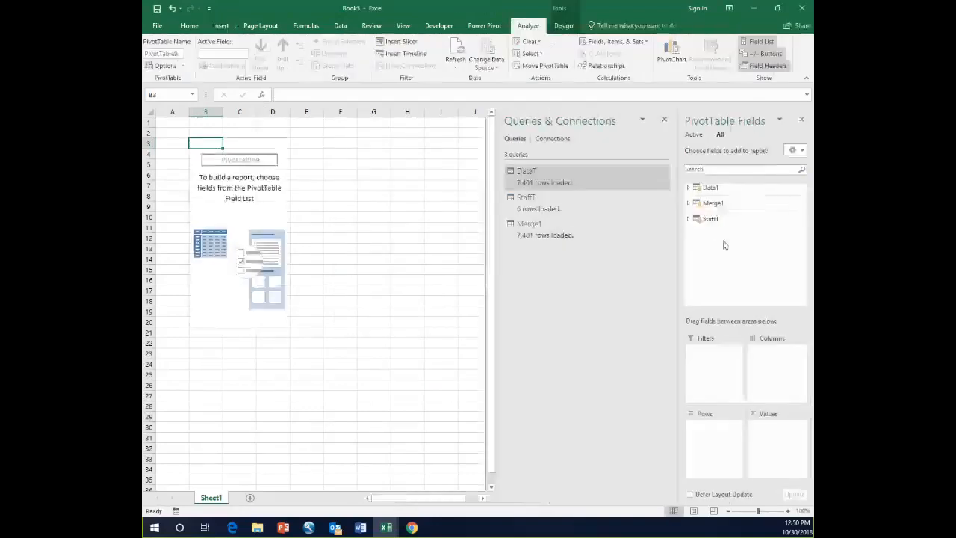
# Add StaffT.Staff name and Service description from Merge1 as PivotTable rows, then close the field list
pyautogui.click(689, 202)
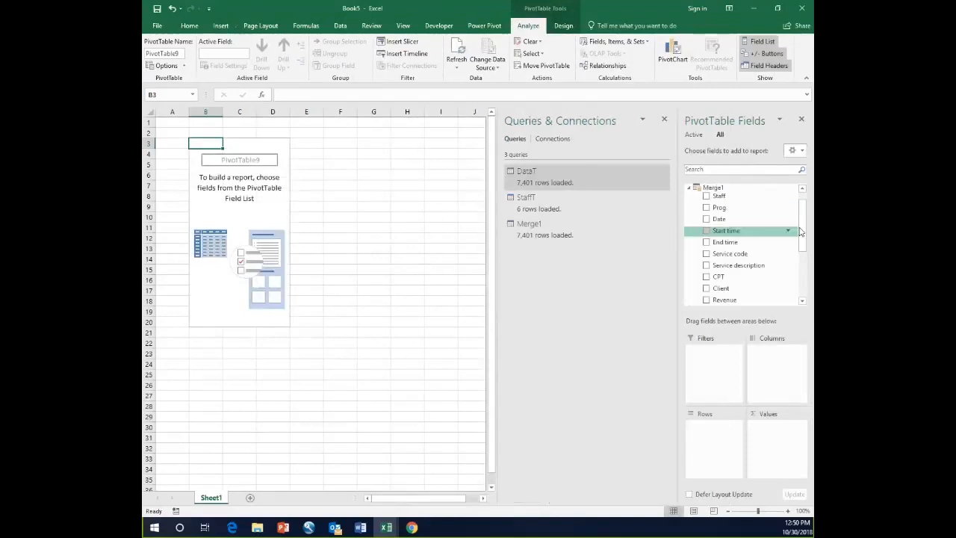
pyautogui.scroll(-3, 735, 284)
pyautogui.moveTo(736, 276); pyautogui.dragTo(695, 442)
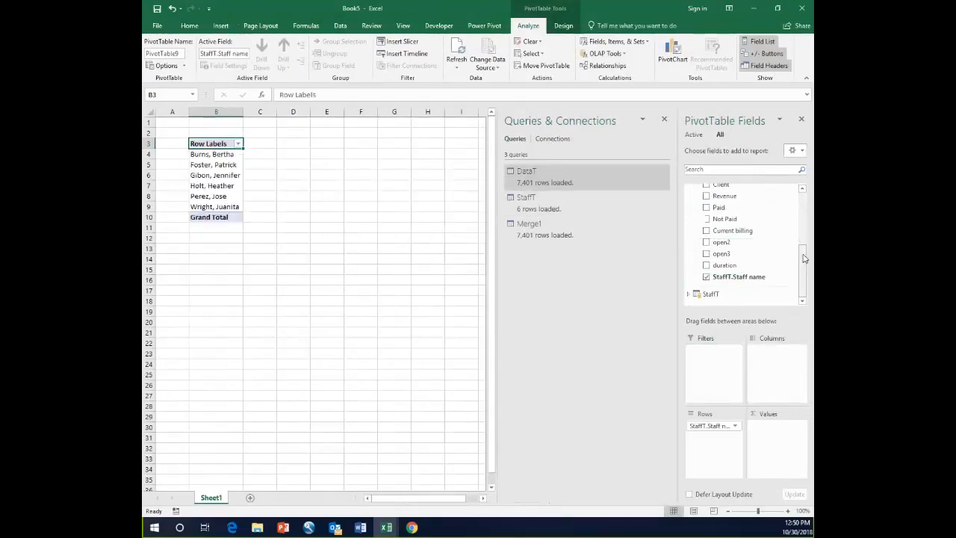
pyautogui.moveTo(803, 258); pyautogui.dragTo(804, 228)
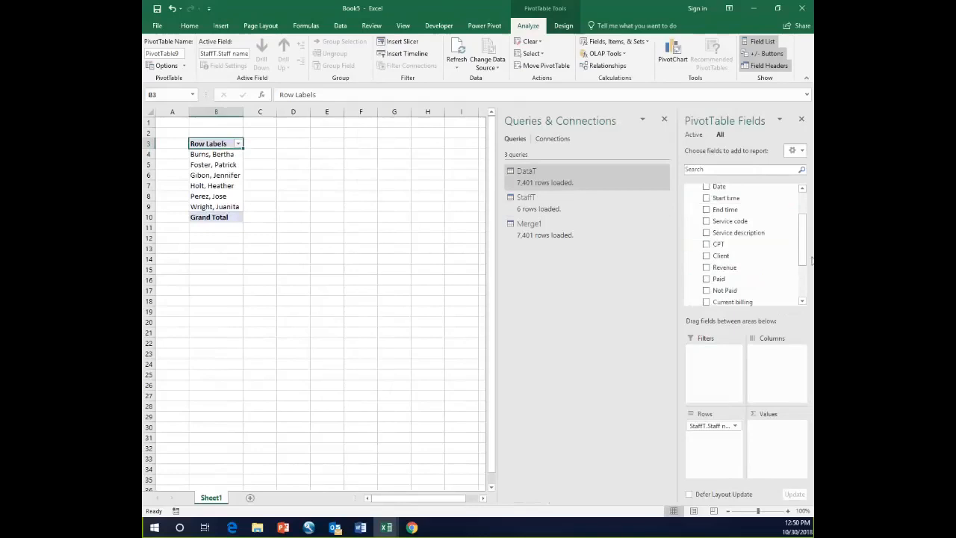
pyautogui.moveTo(754, 236); pyautogui.dragTo(716, 440)
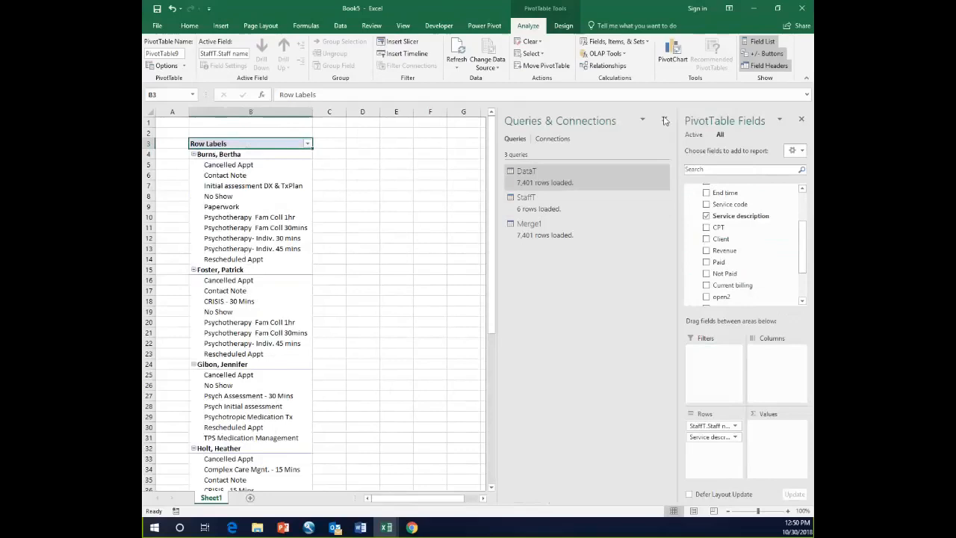
pyautogui.click(802, 120)
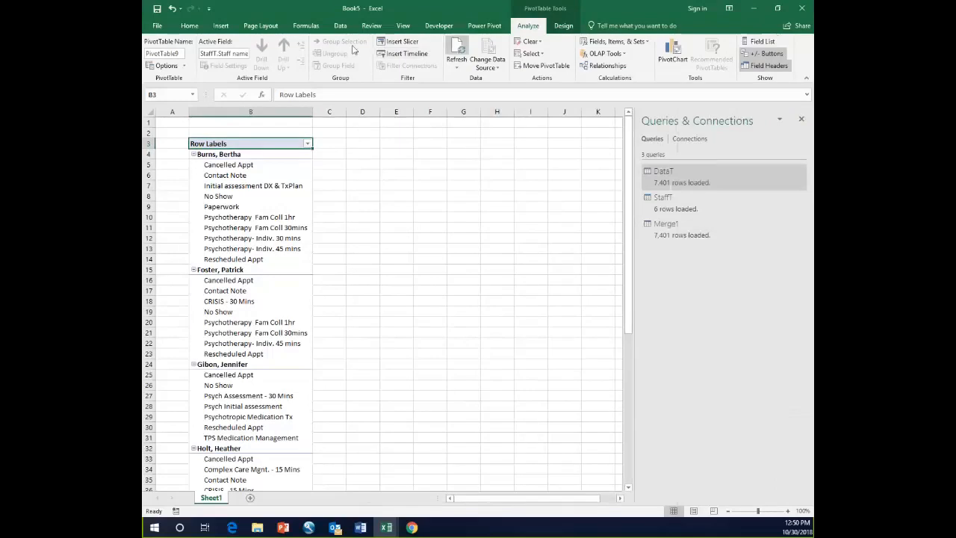
# Open the Data Model in Power Pivot, examine the DataT, StaffT and Merge1 tables, and return to the workbook
pyautogui.click(340, 26)
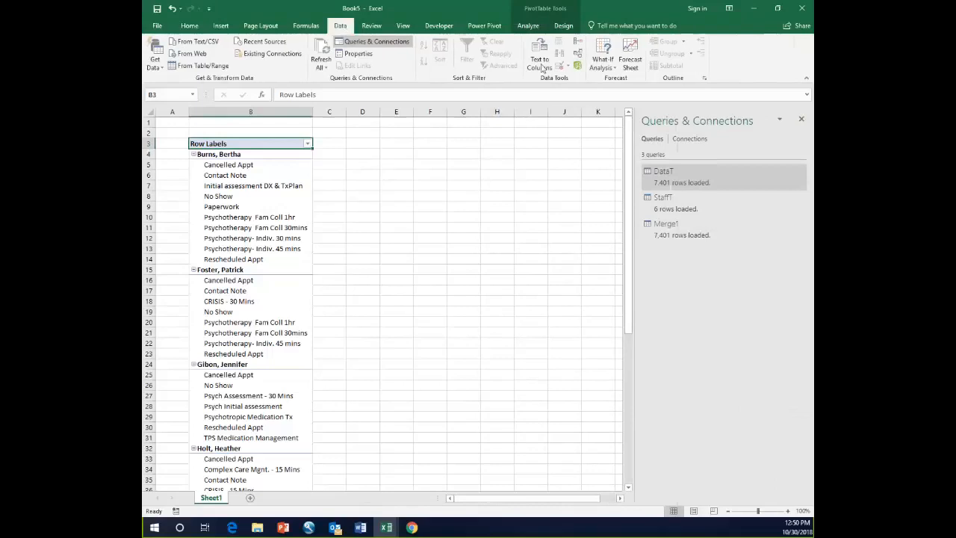
pyautogui.click(577, 67)
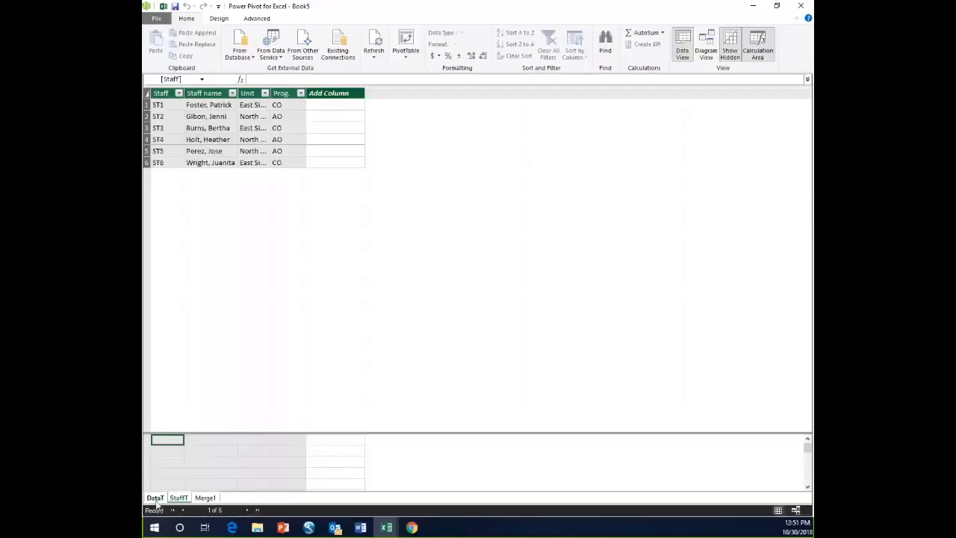
pyautogui.click(155, 498)
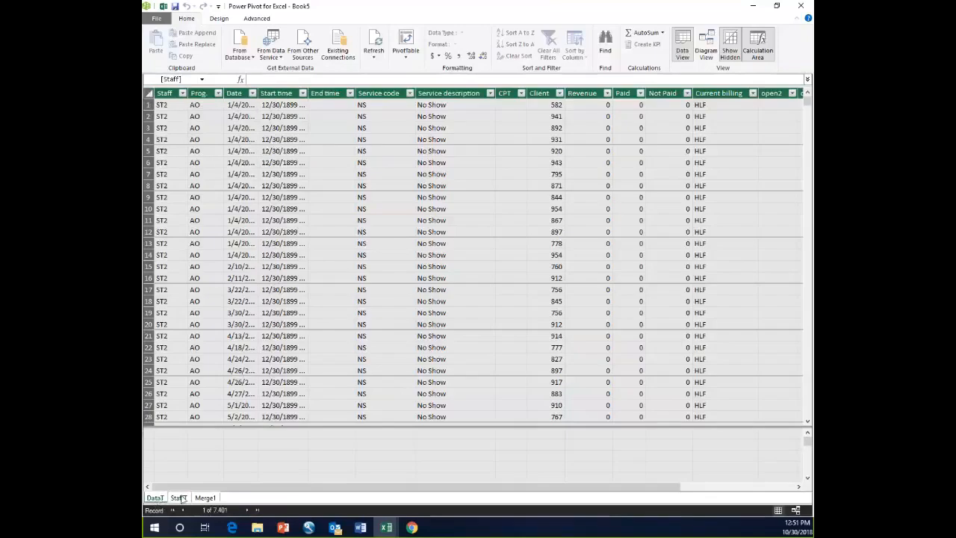
pyautogui.click(180, 498)
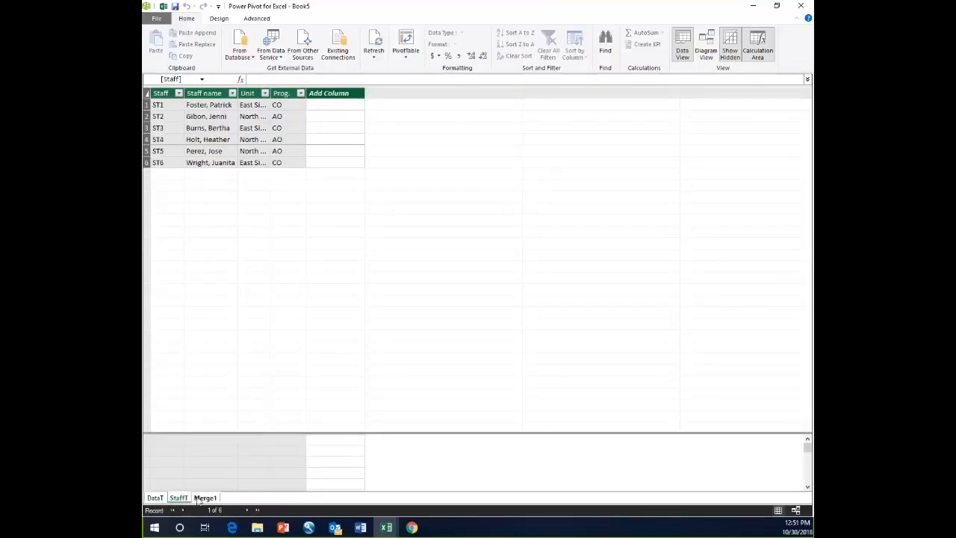
pyautogui.click(203, 502)
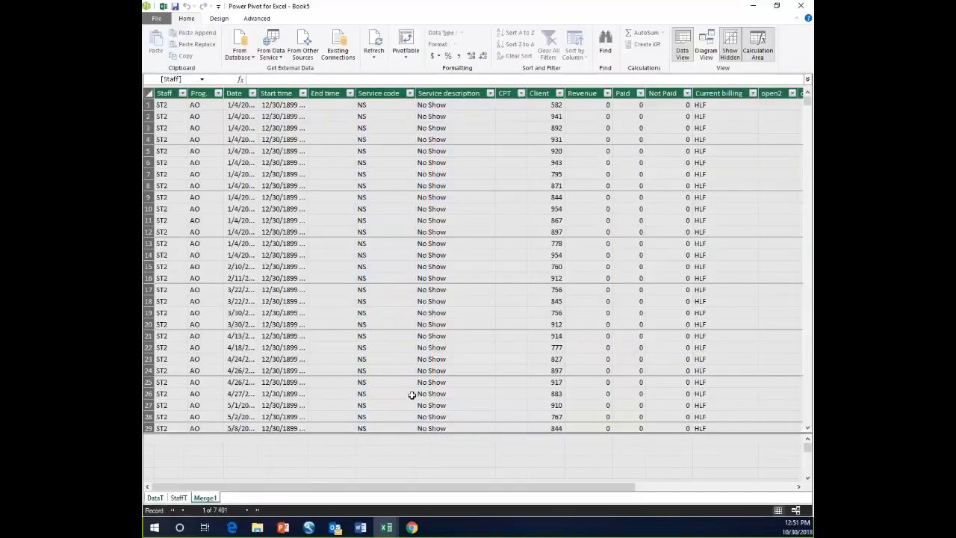
pyautogui.moveTo(428, 493); pyautogui.dragTo(484, 287)
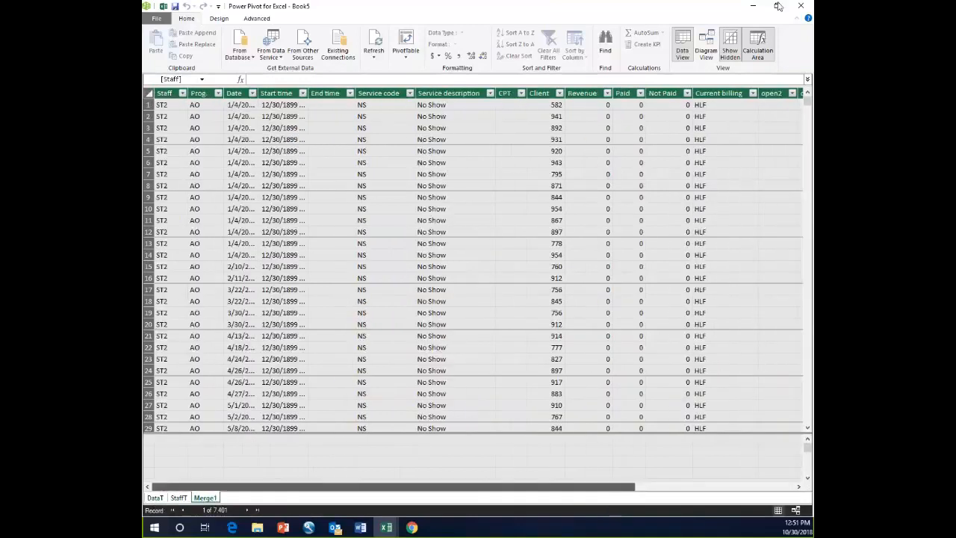
pyautogui.click(801, 7)
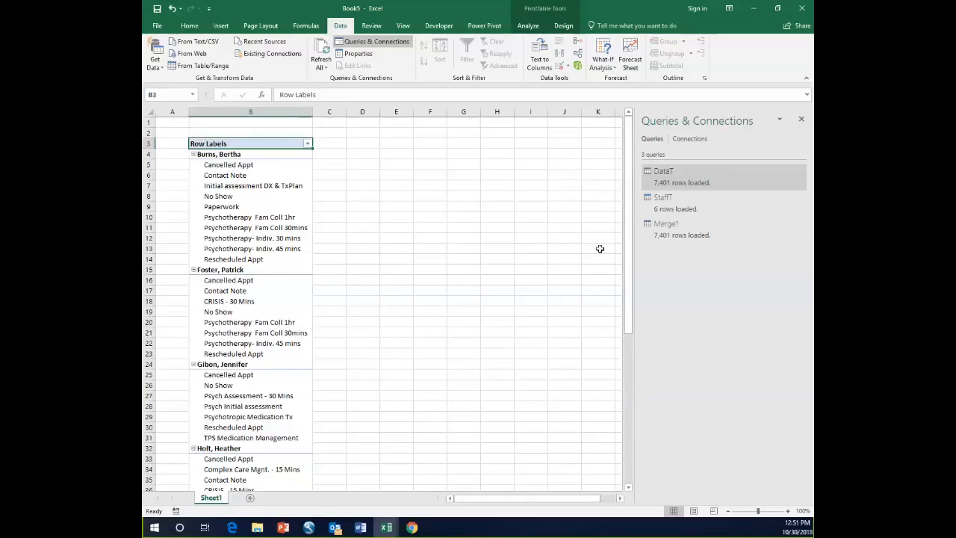
# Change the DataT query's load settings to Only Create Connection without adding the data to the Data Model
pyautogui.moveTo(670, 176)
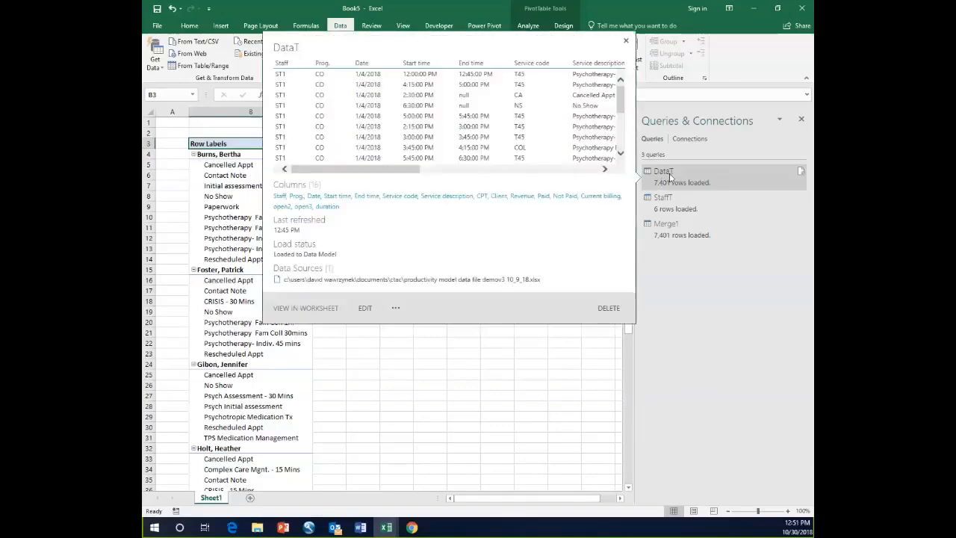
pyautogui.click(396, 309)
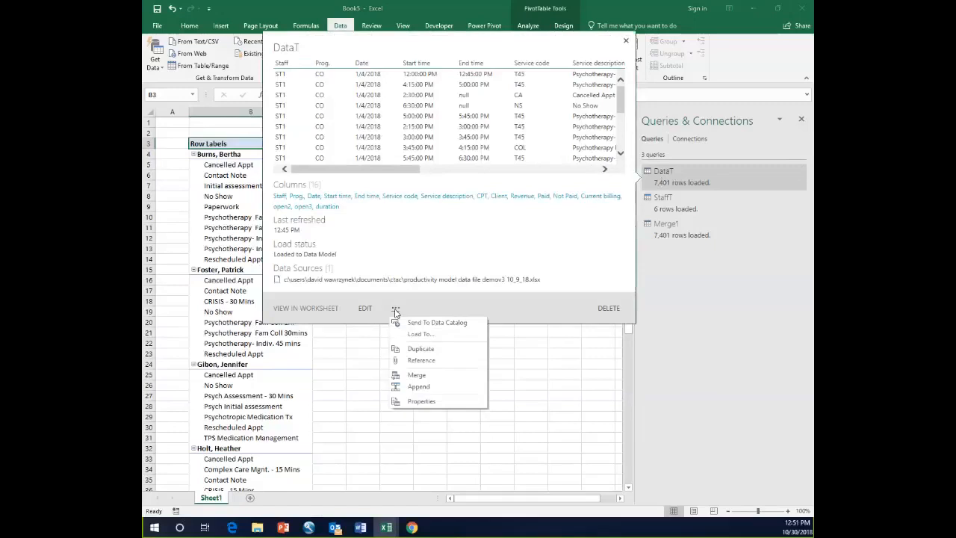
pyautogui.click(418, 334)
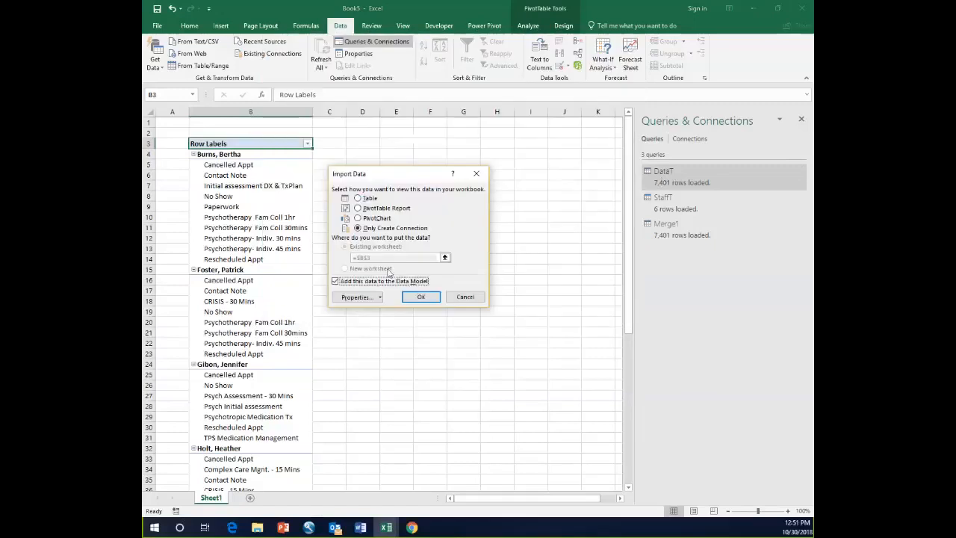
pyautogui.click(336, 282)
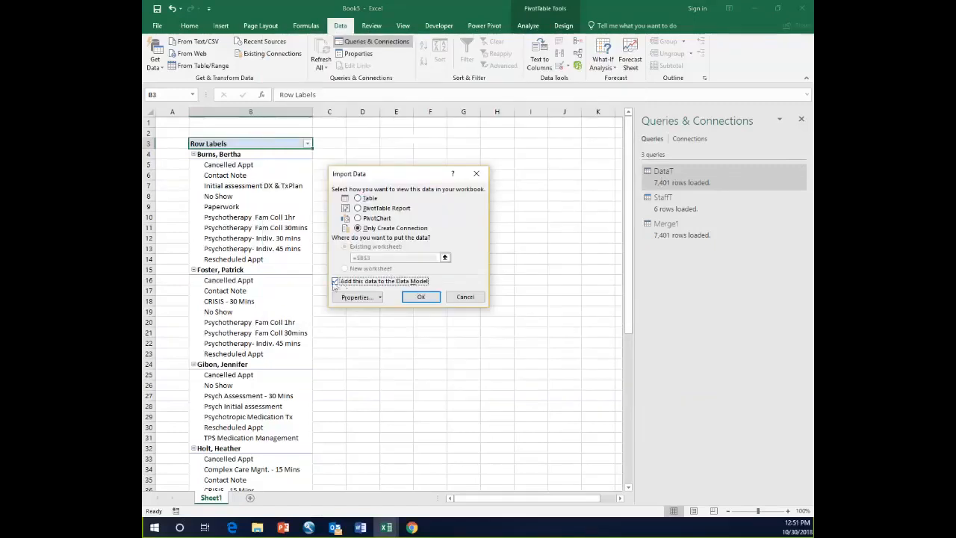
pyautogui.click(423, 297)
pyautogui.click(461, 297)
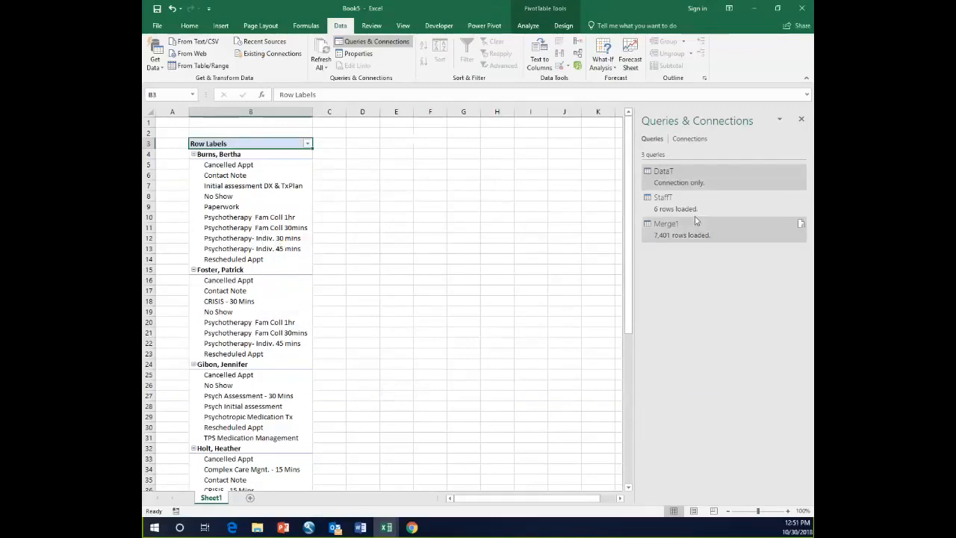
# Change the StaffT query's load settings to Only Create Connection without adding the data to the Data Model, accepting the possible data loss
pyautogui.moveTo(798, 201)
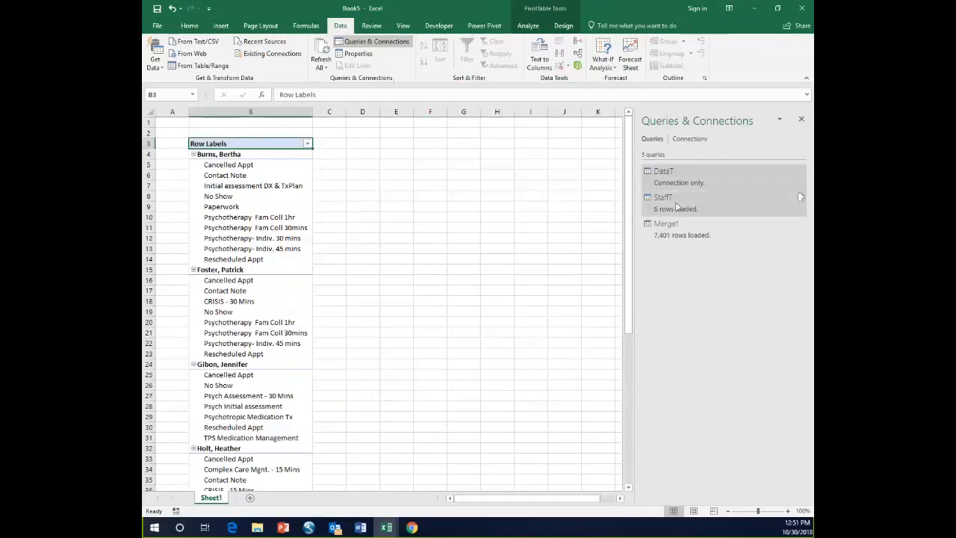
pyautogui.moveTo(676, 200)
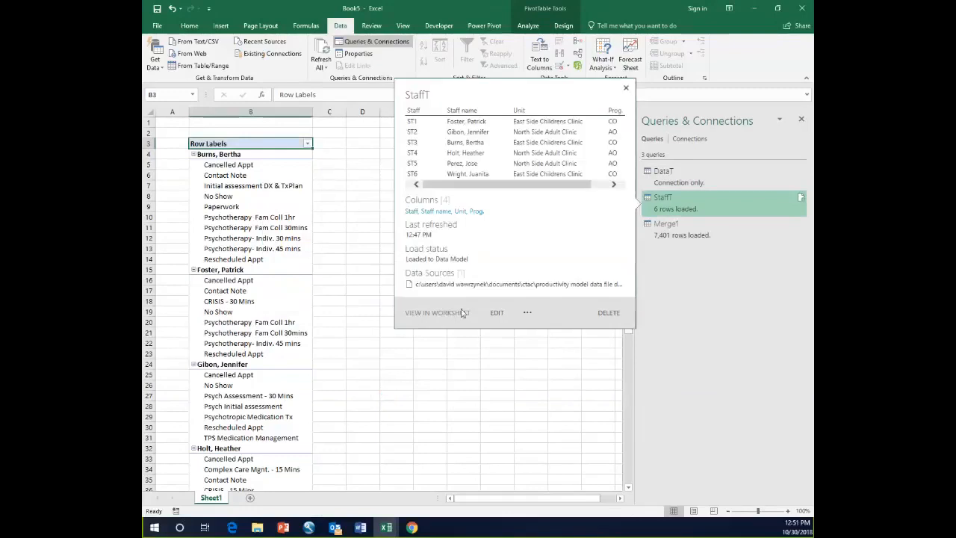
pyautogui.click(527, 312)
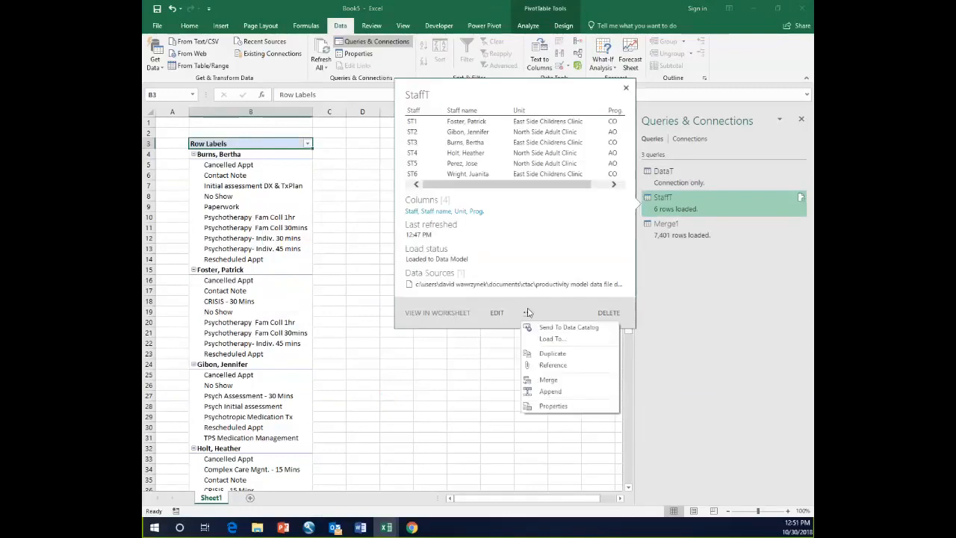
pyautogui.click(551, 339)
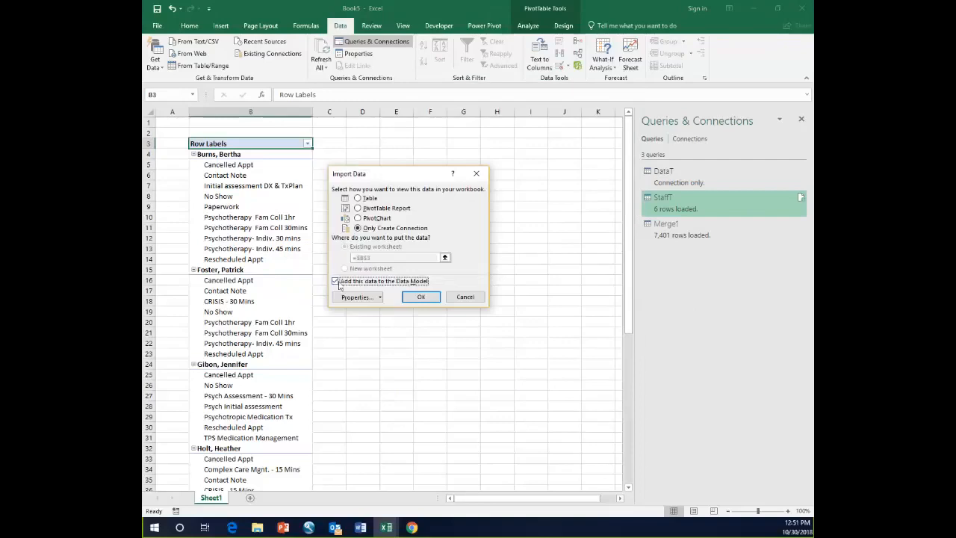
pyautogui.click(335, 280)
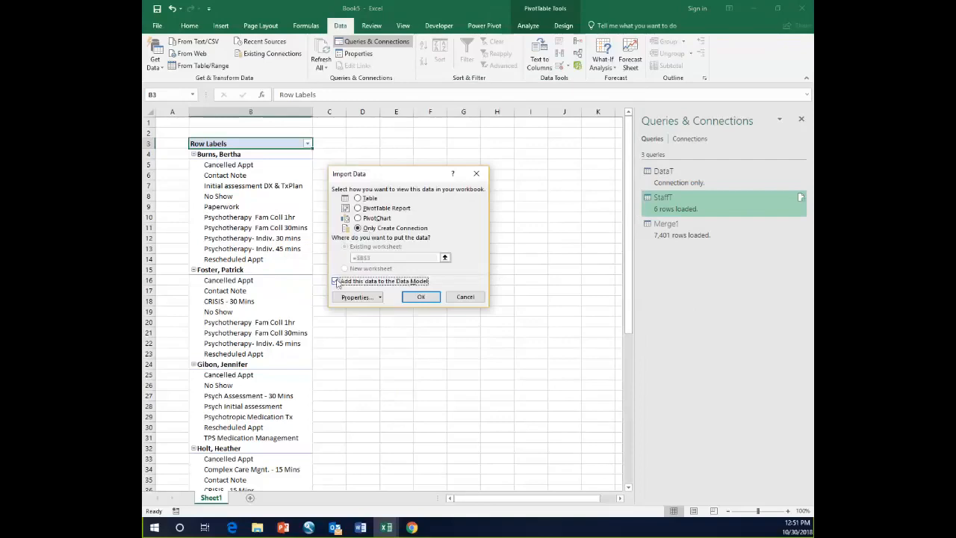
pyautogui.click(421, 297)
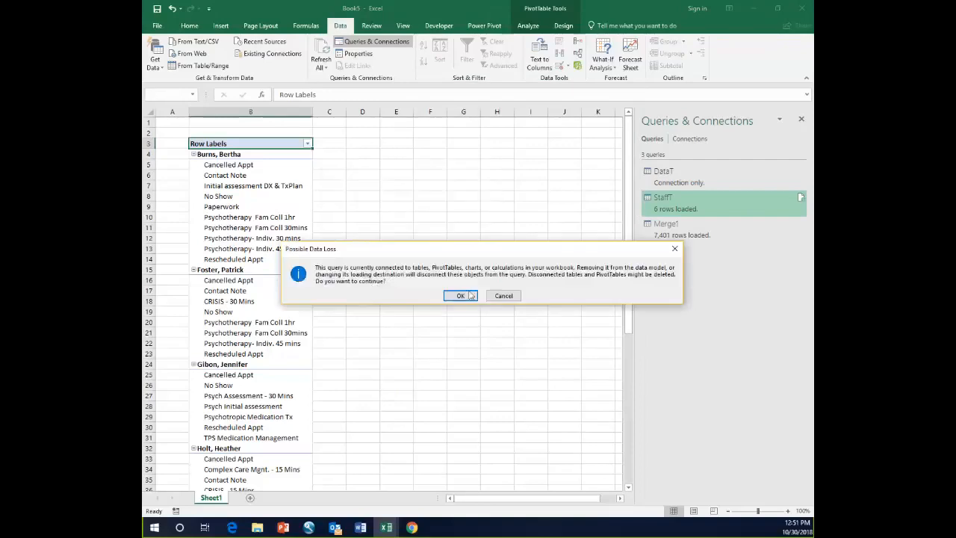
pyautogui.click(470, 295)
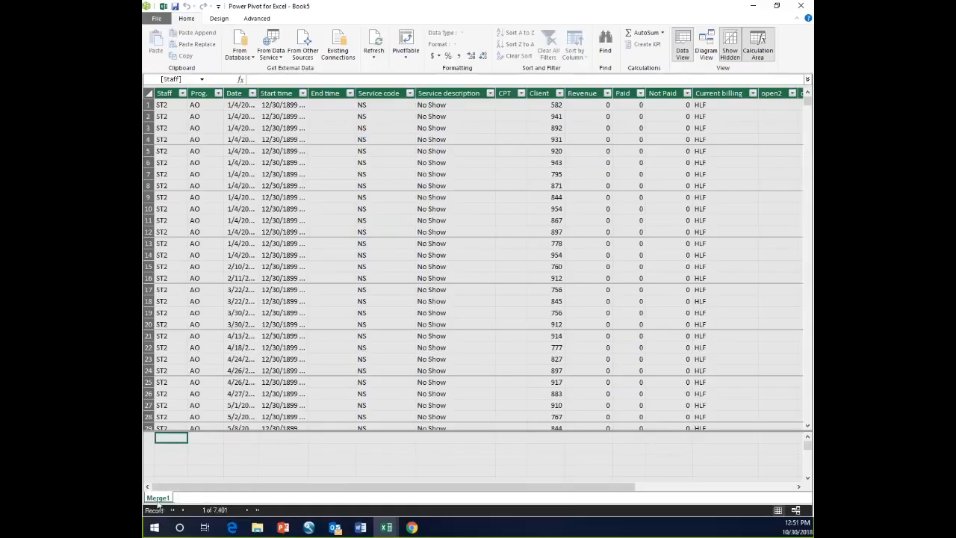
# Examine the rows, columns and calculation area of the Merge1 table in Power Pivot, and return to the workbook
pyautogui.click(187, 297)
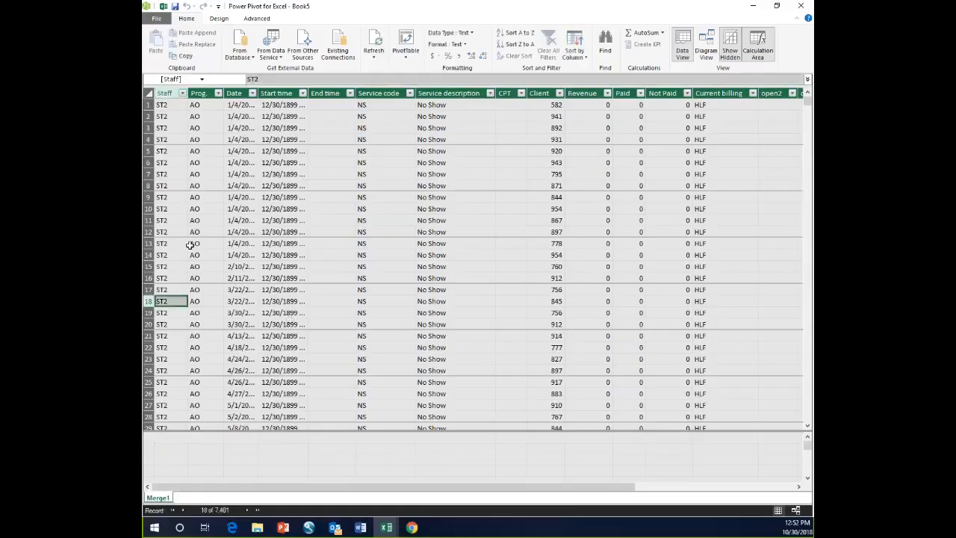
pyautogui.click(175, 161)
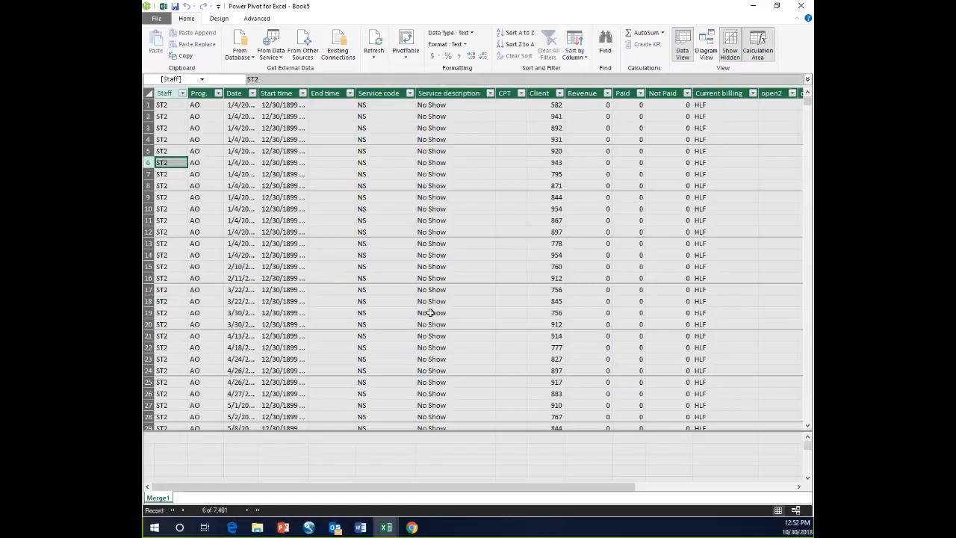
pyautogui.moveTo(483, 492); pyautogui.dragTo(658, 484)
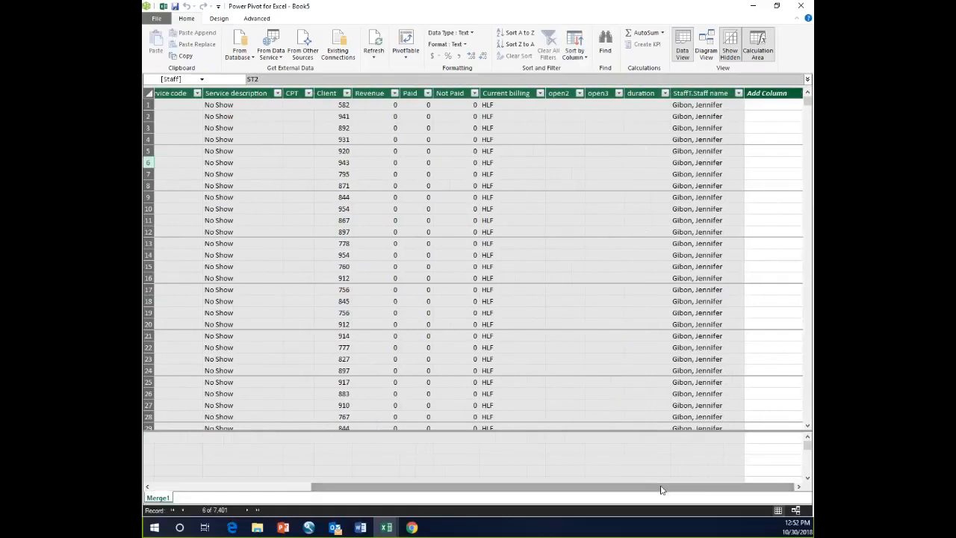
pyautogui.moveTo(661, 490); pyautogui.dragTo(162, 489)
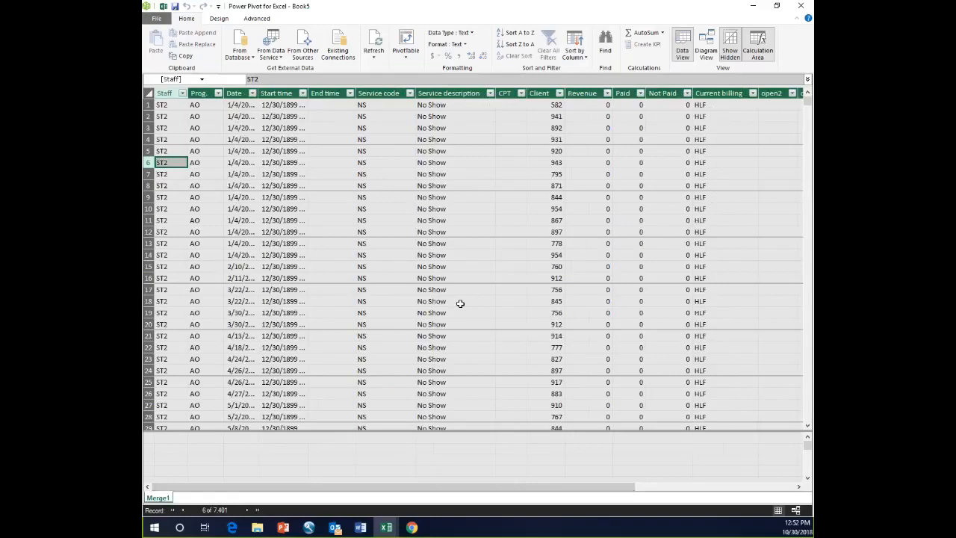
pyautogui.moveTo(578, 490)
pyautogui.mouseDown()
pyautogui.moveTo(686, 492)
pyautogui.moveTo(580, 493)
pyautogui.mouseUp()
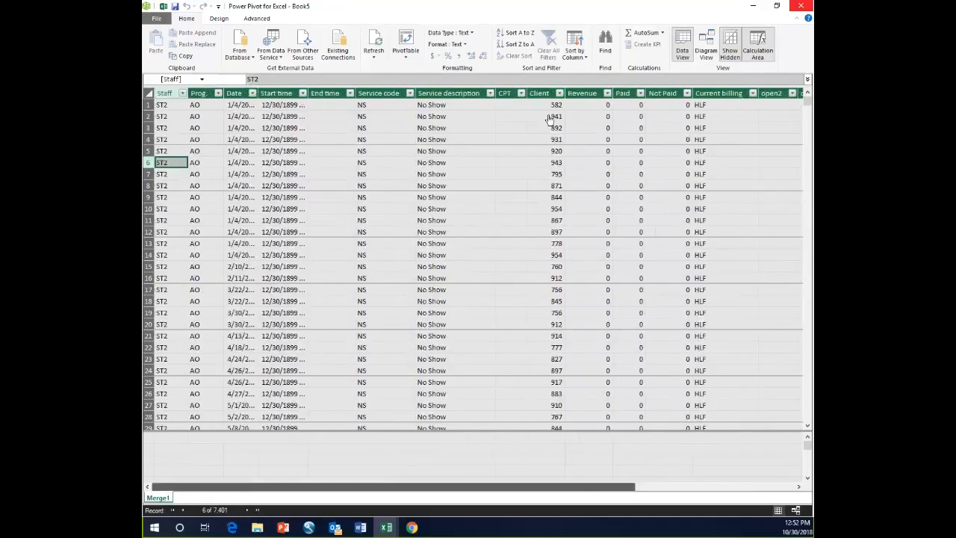
pyautogui.click(231, 452)
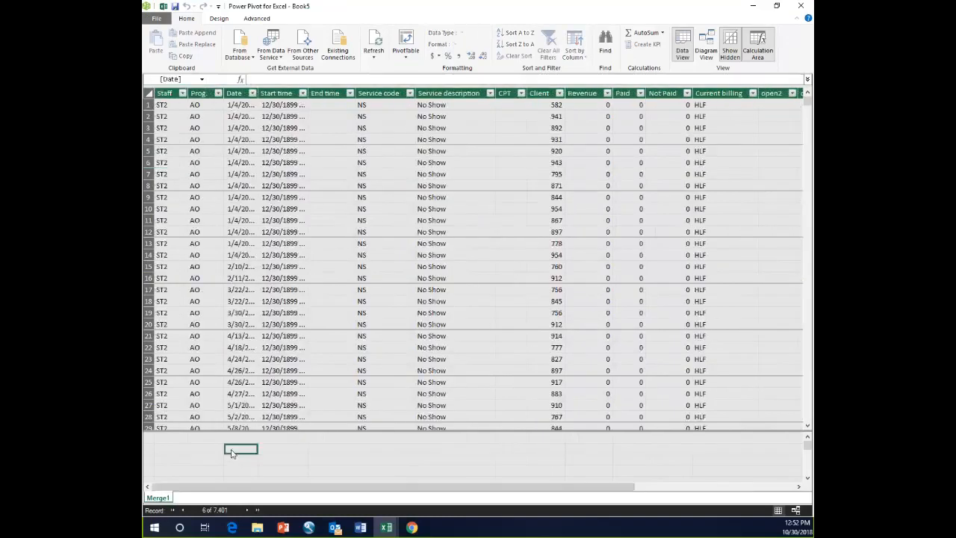
pyautogui.click(203, 447)
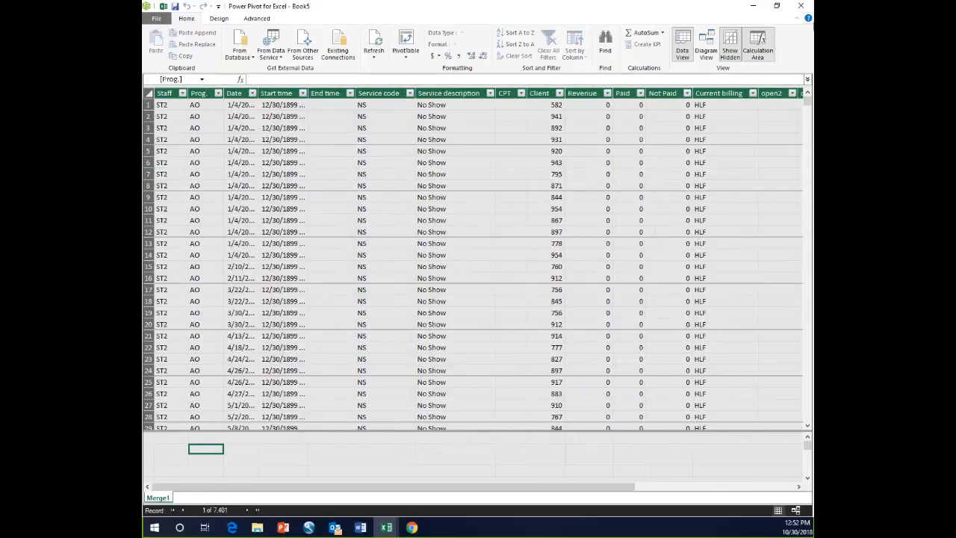
pyautogui.click(801, 7)
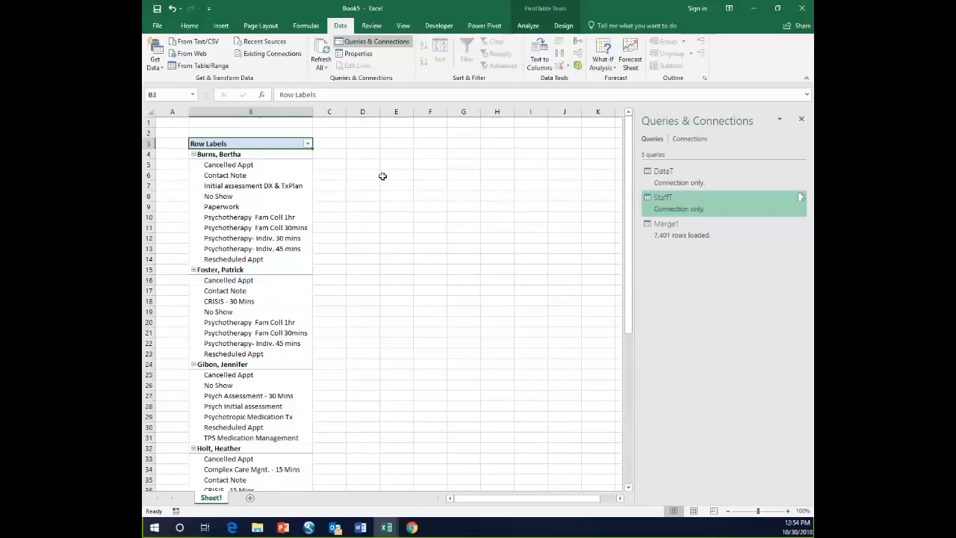
# Examine the add-ins listed in Excel Options, choose COM Add-ins as the type to manage, and cancel the options
pyautogui.click(157, 26)
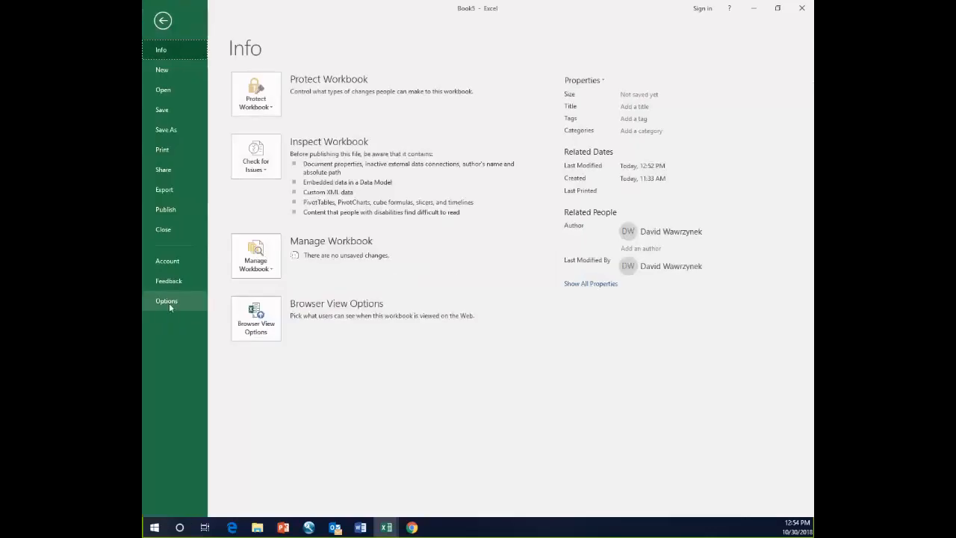
pyautogui.press('Escape')
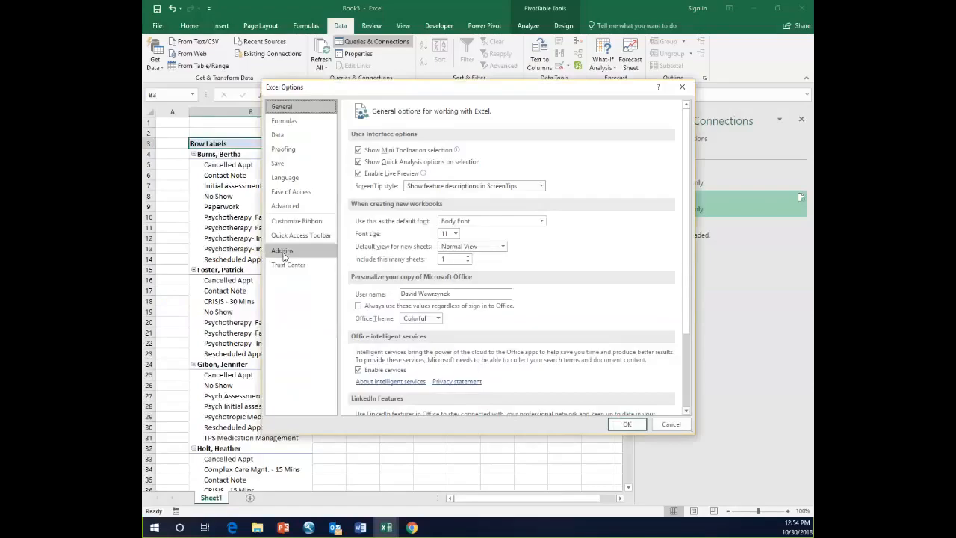
pyautogui.click(283, 251)
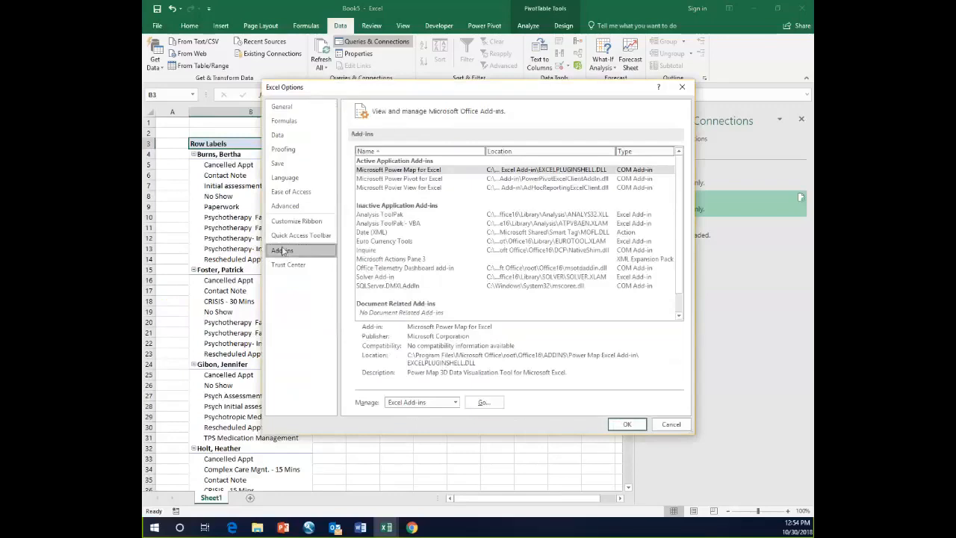
pyautogui.click(454, 402)
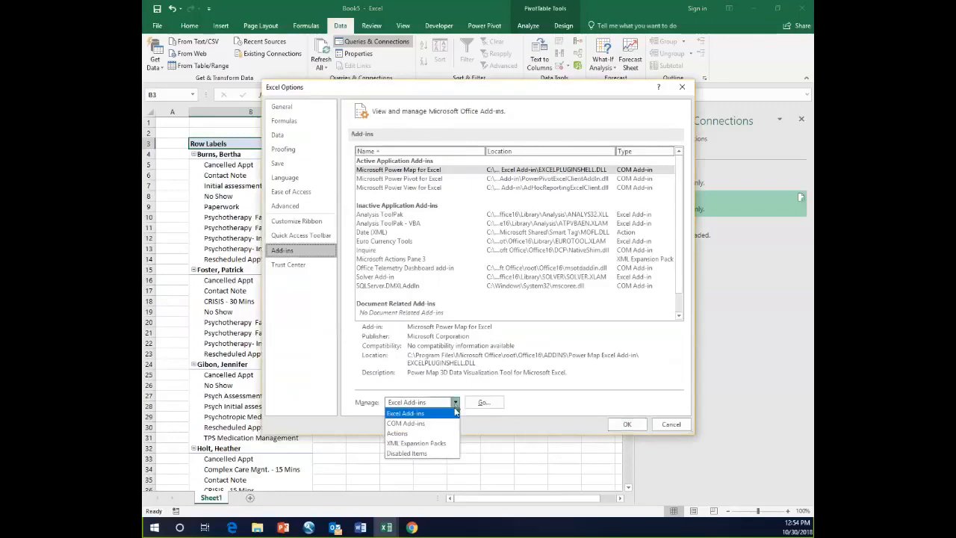
pyautogui.click(448, 422)
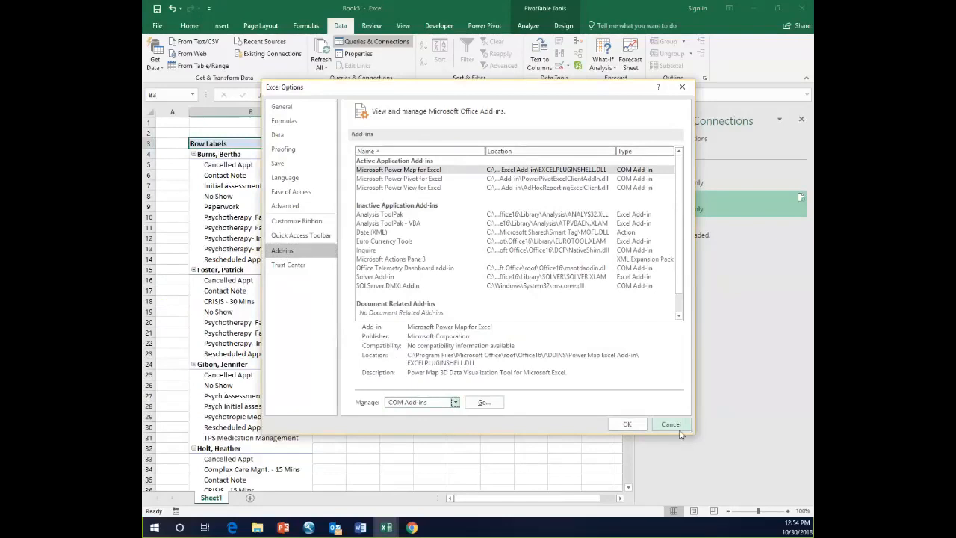
pyautogui.press('Escape')
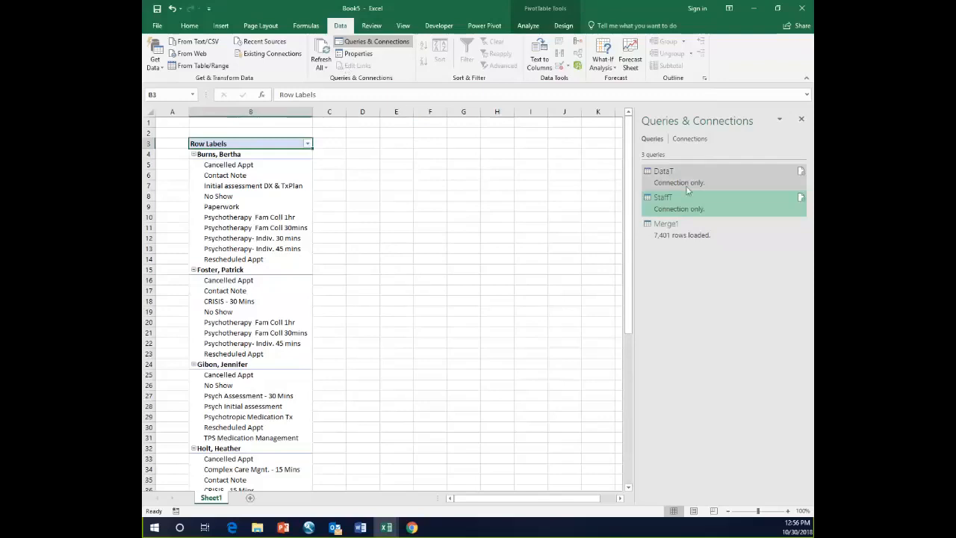
# Open the Merge1 query in Power Query Editor and move the duration column between Paid and Not Paid
pyautogui.click(678, 226)
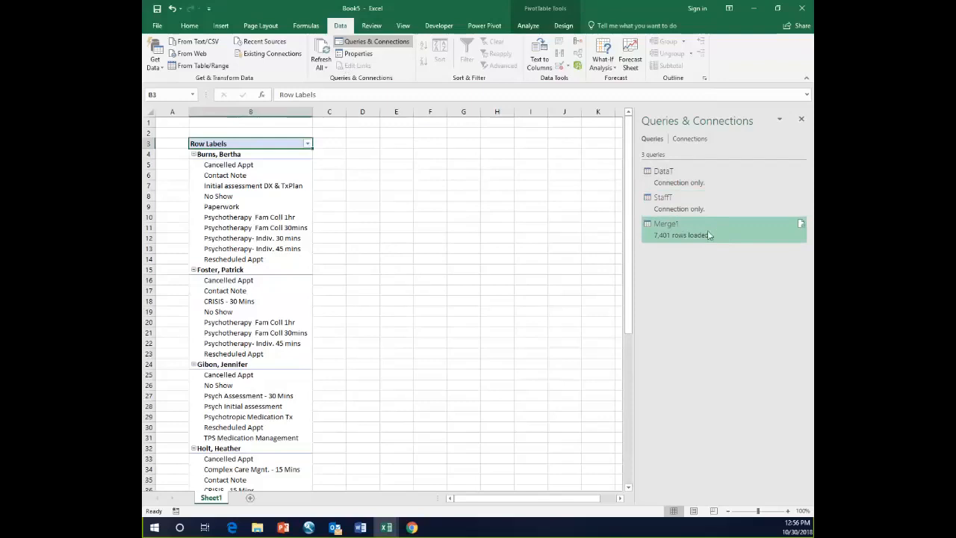
pyautogui.click(449, 229)
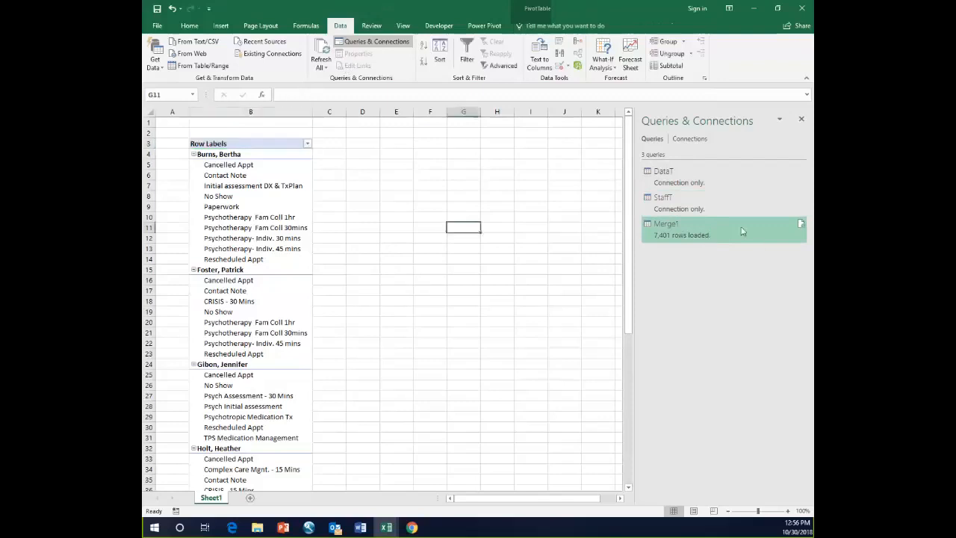
pyautogui.moveTo(747, 237)
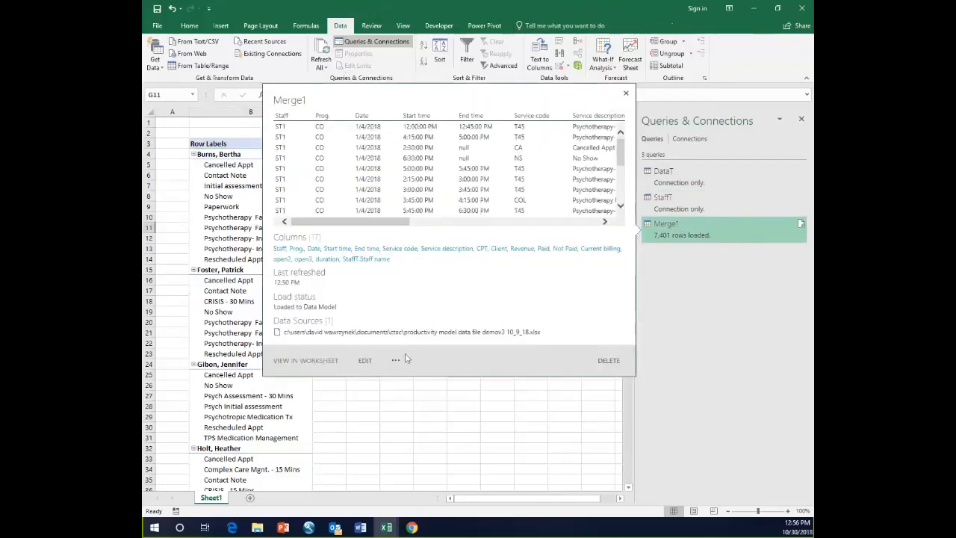
pyautogui.click(366, 361)
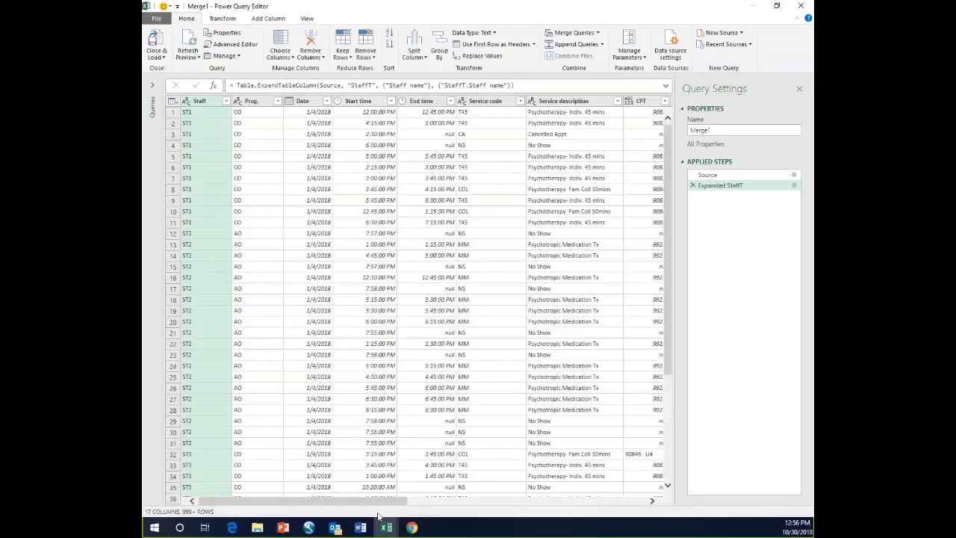
pyautogui.moveTo(379, 501); pyautogui.dragTo(625, 511)
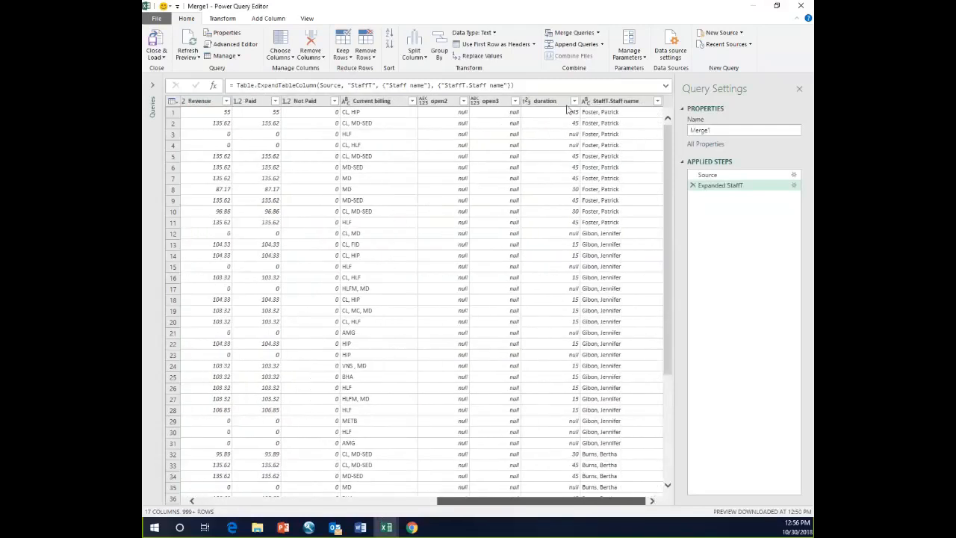
pyautogui.click(546, 102)
pyautogui.moveTo(546, 108); pyautogui.dragTo(322, 118)
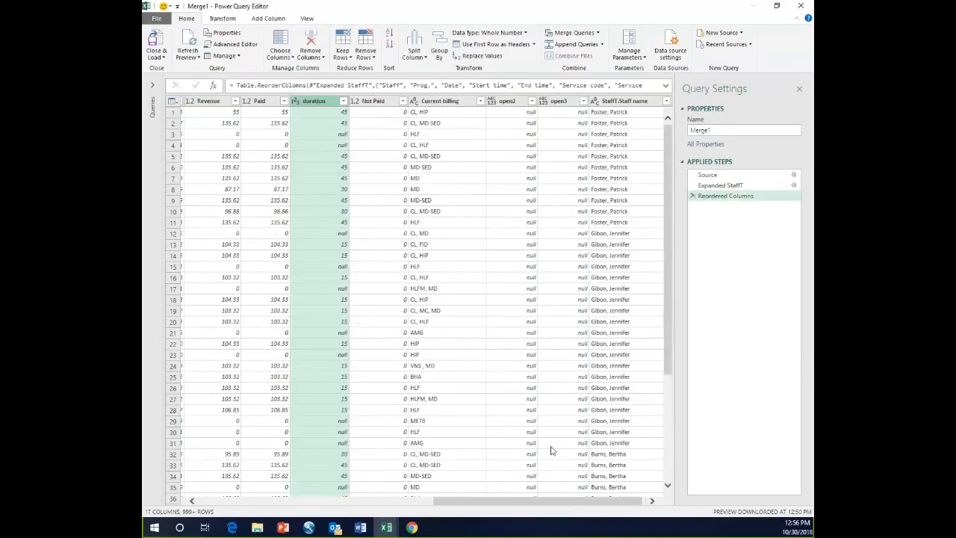
# Switch from Power Query Editor to the open Chrome windows
pyautogui.click(413, 529)
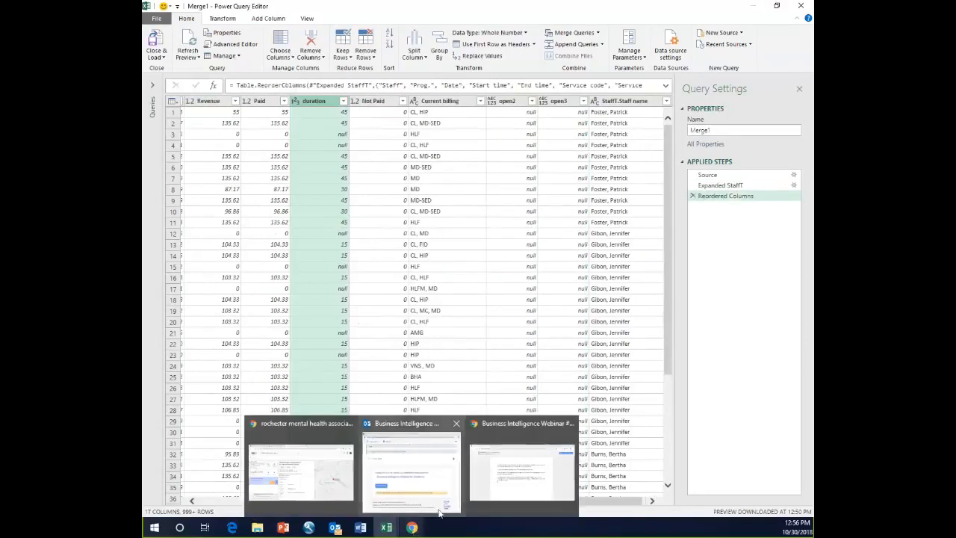